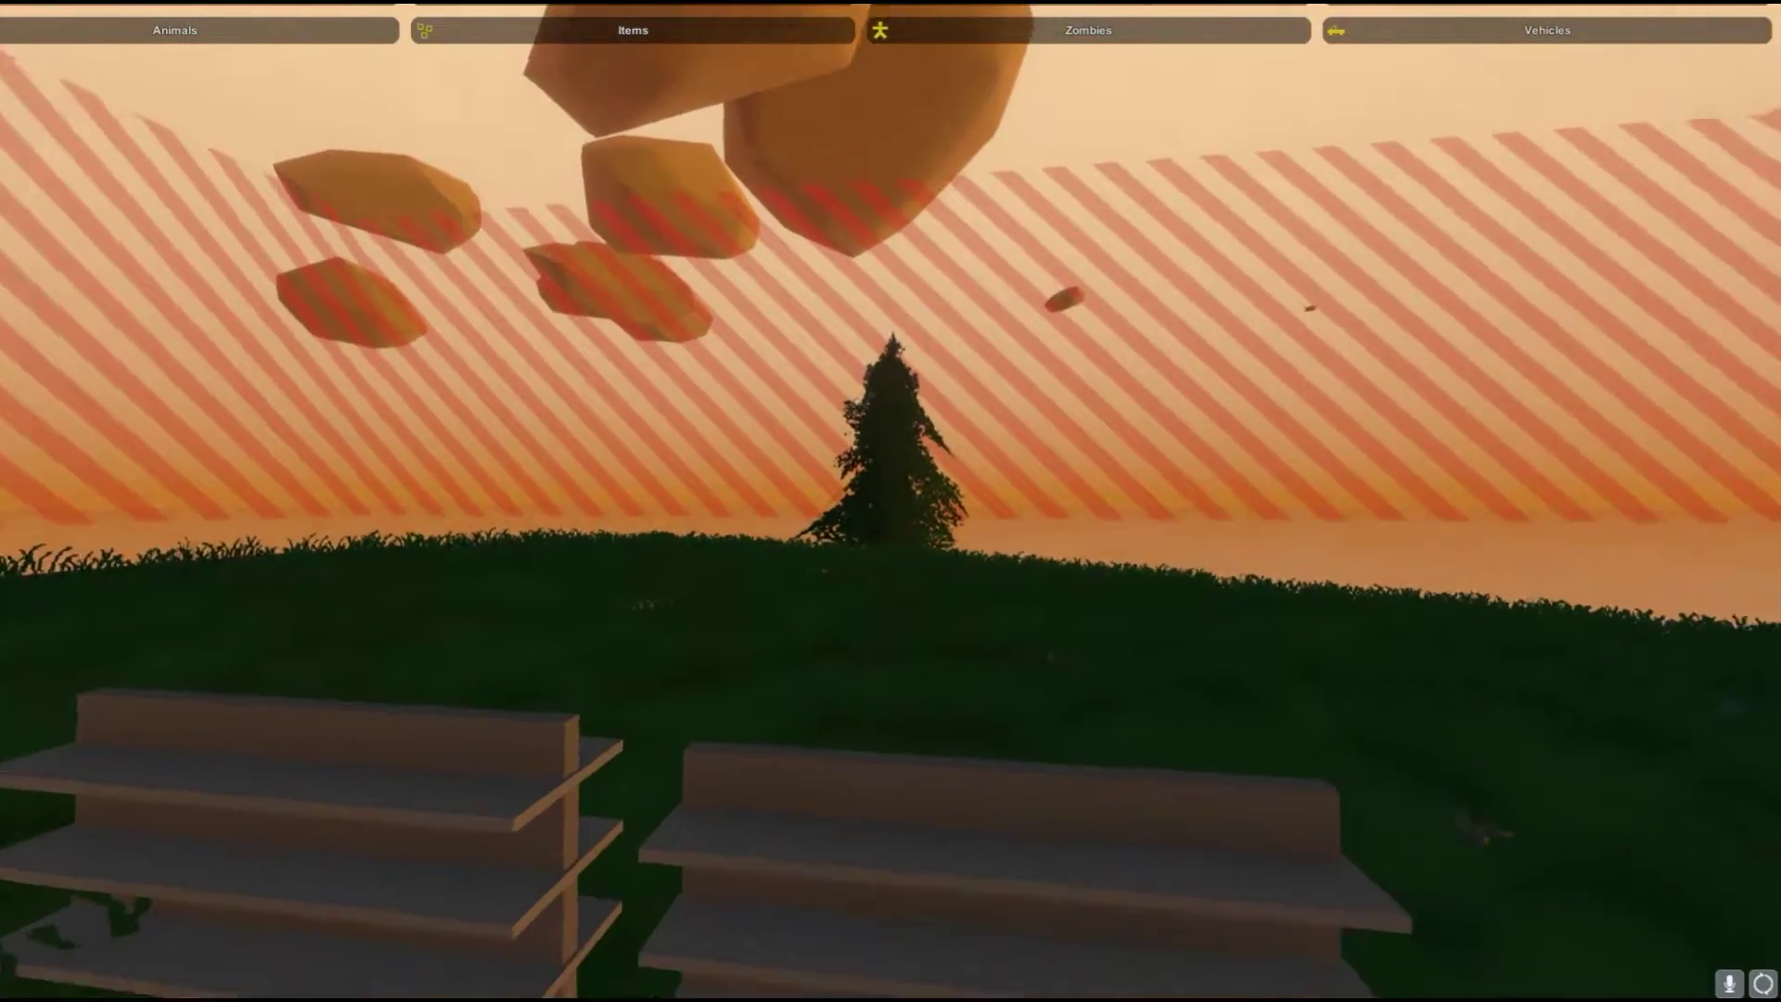
- In the item spawn editor, add a spawn table named test and select it
key(s)
key(w)
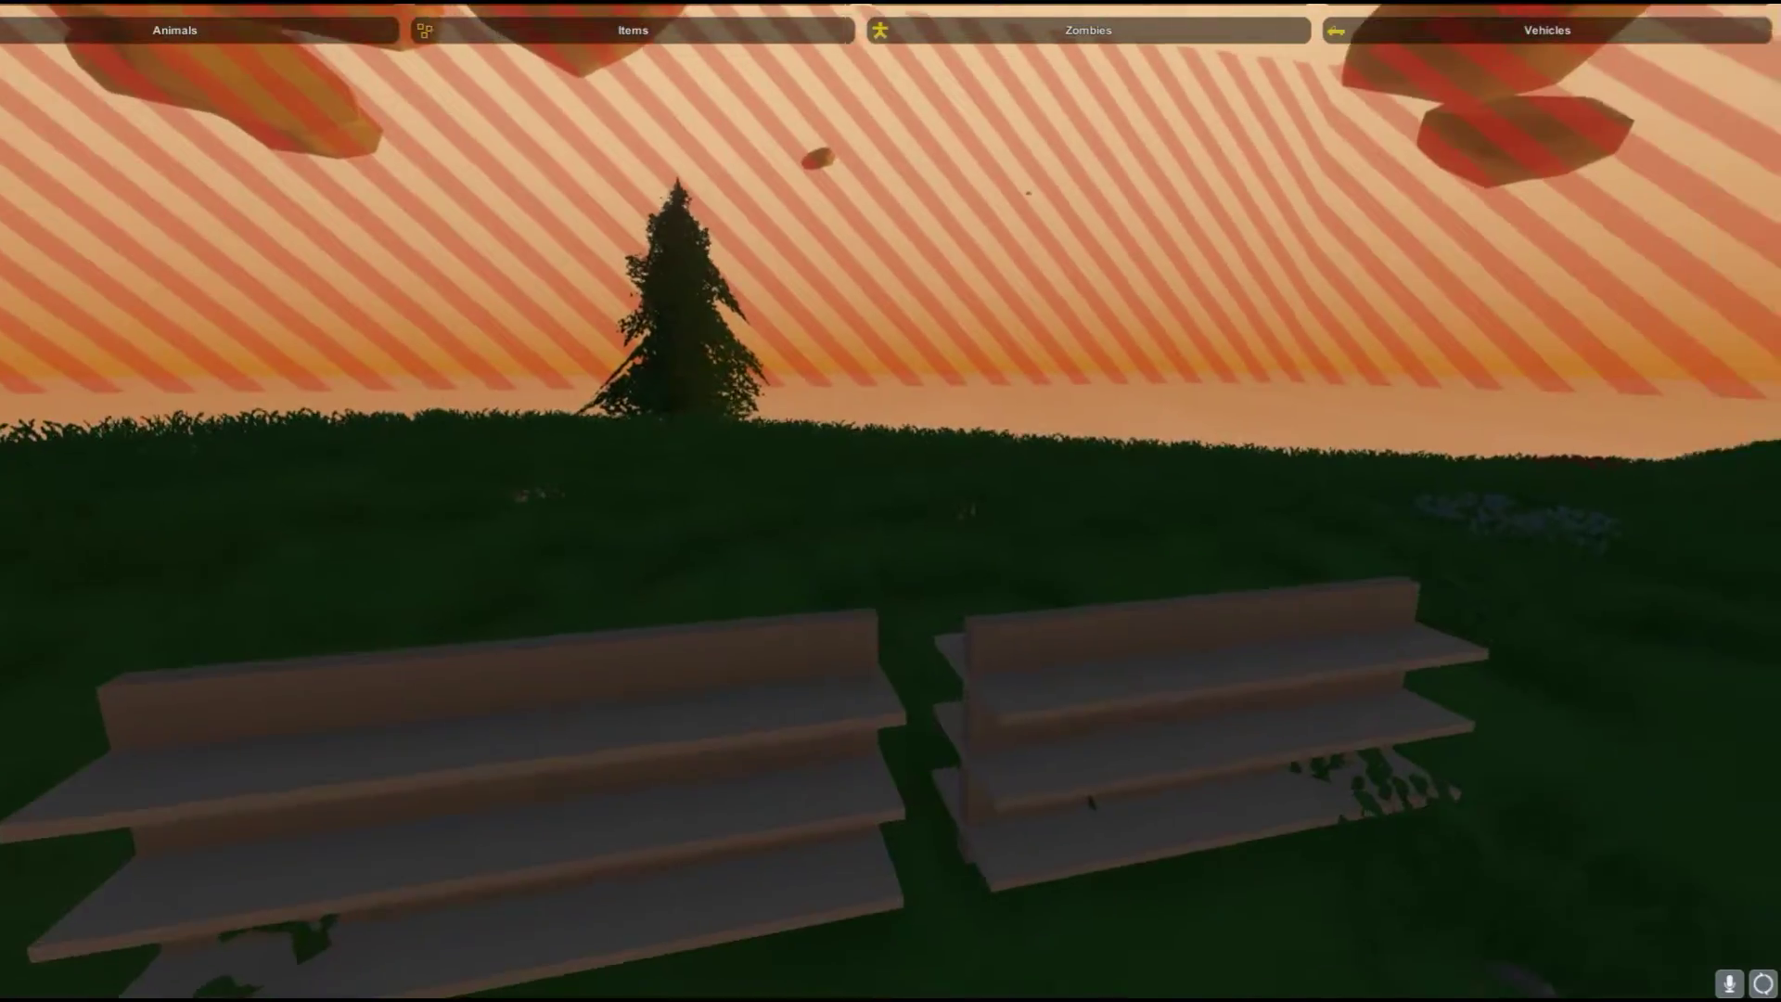
key(d)
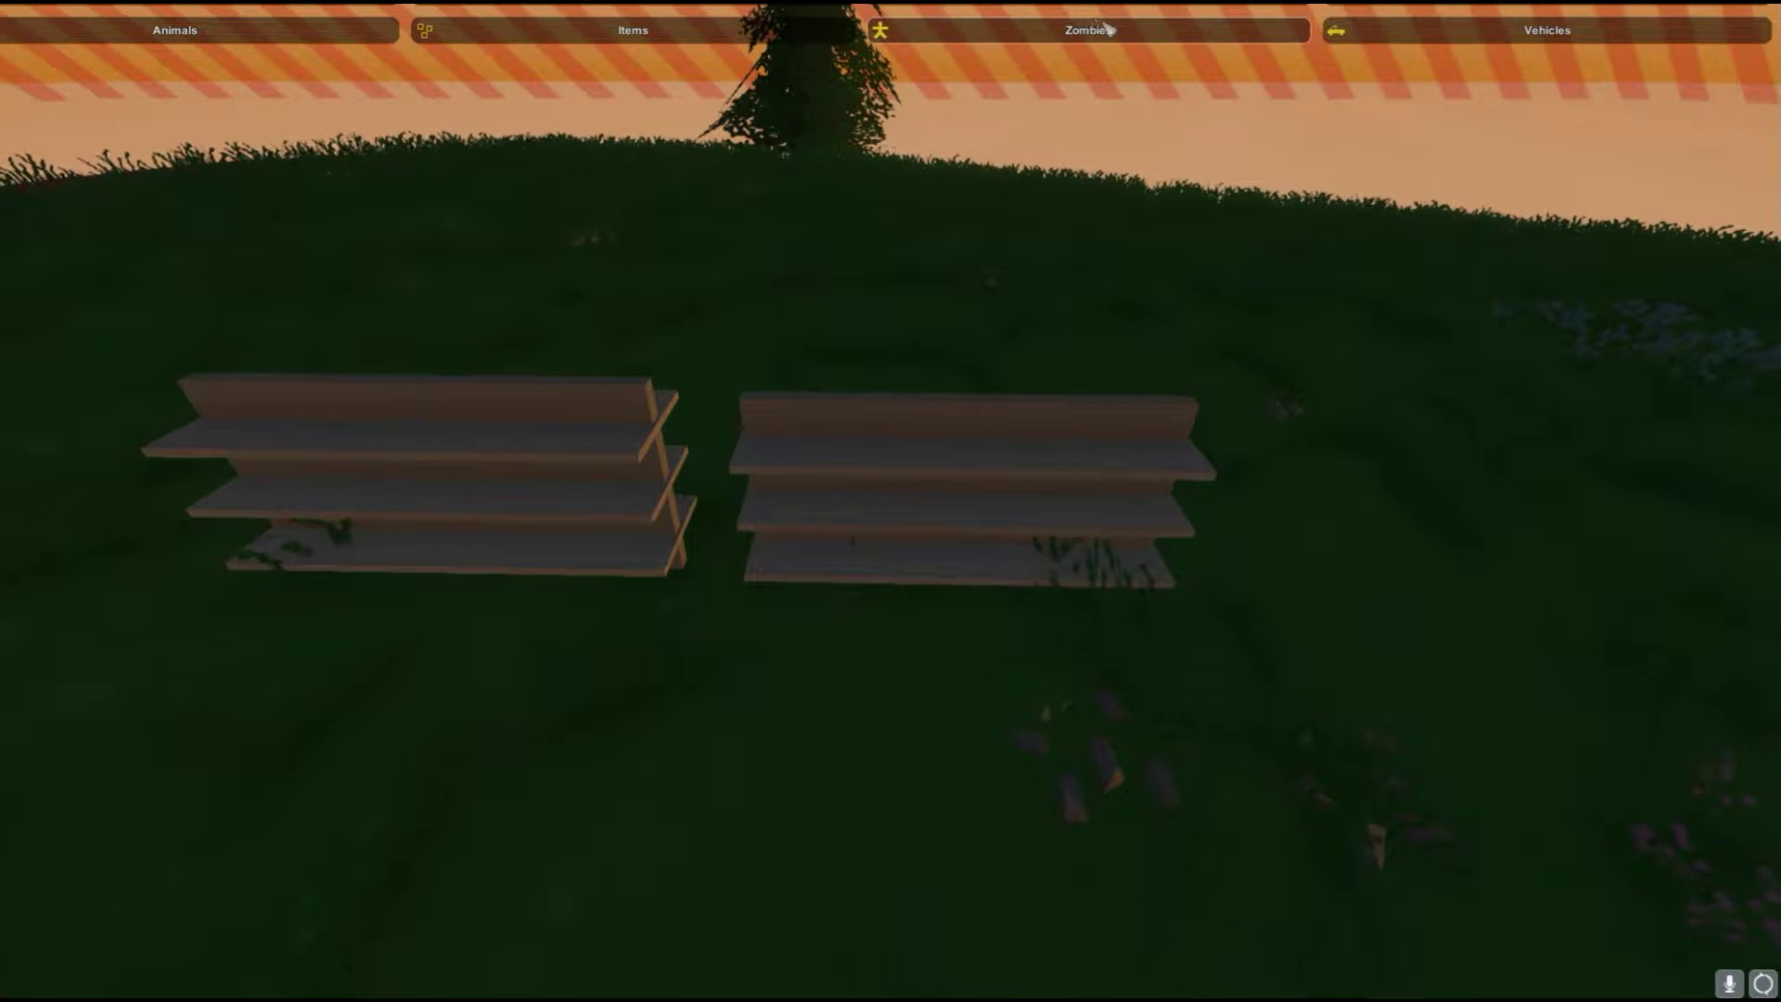
click(697, 34)
key(a)
right_drag(741, 160, 1224, 18)
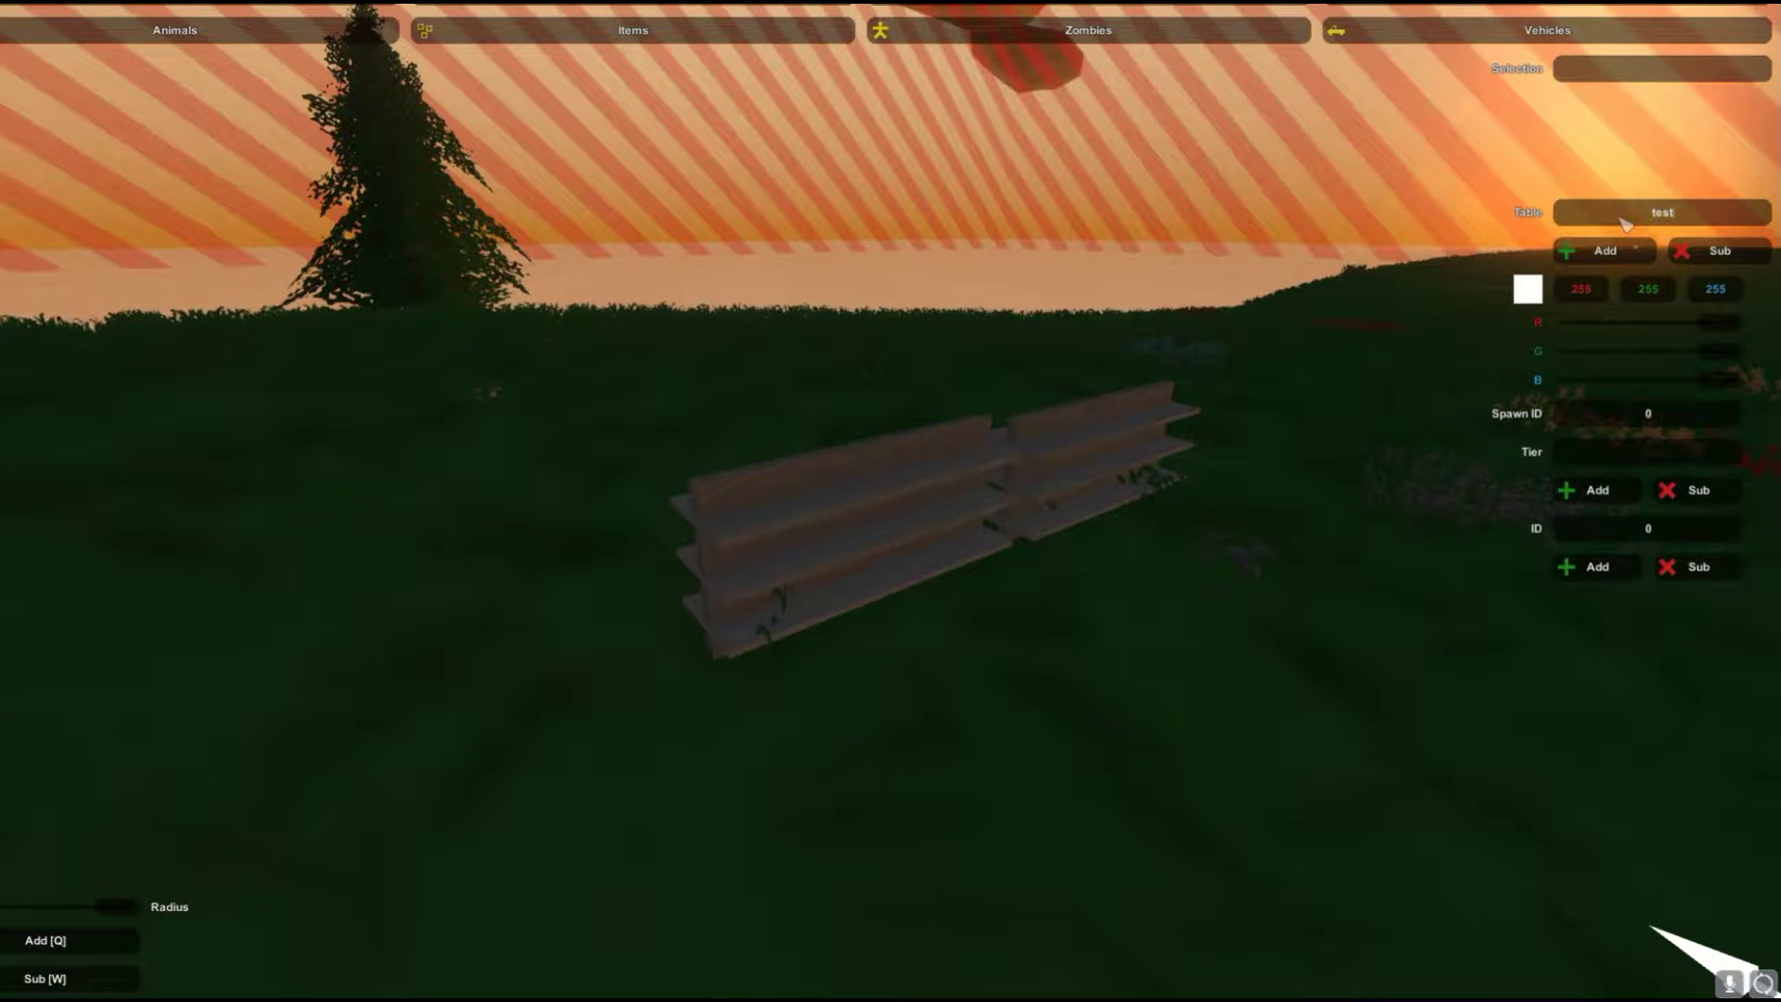
click(1601, 250)
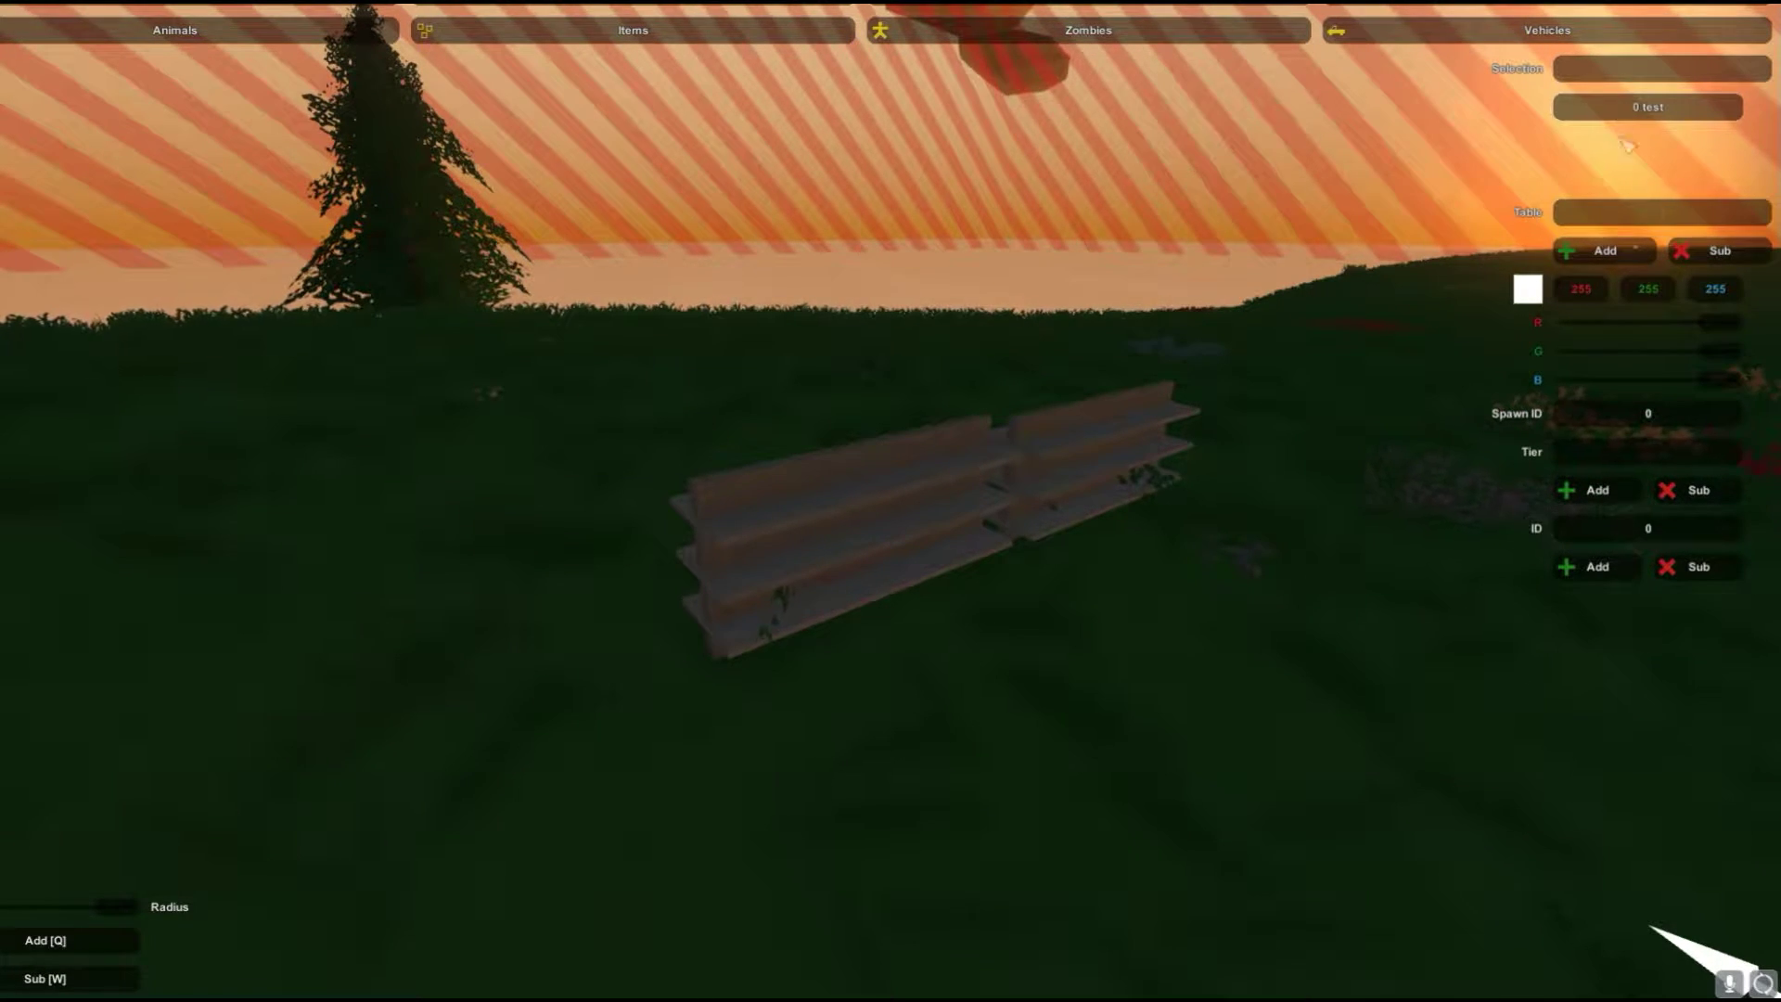
click(1667, 125)
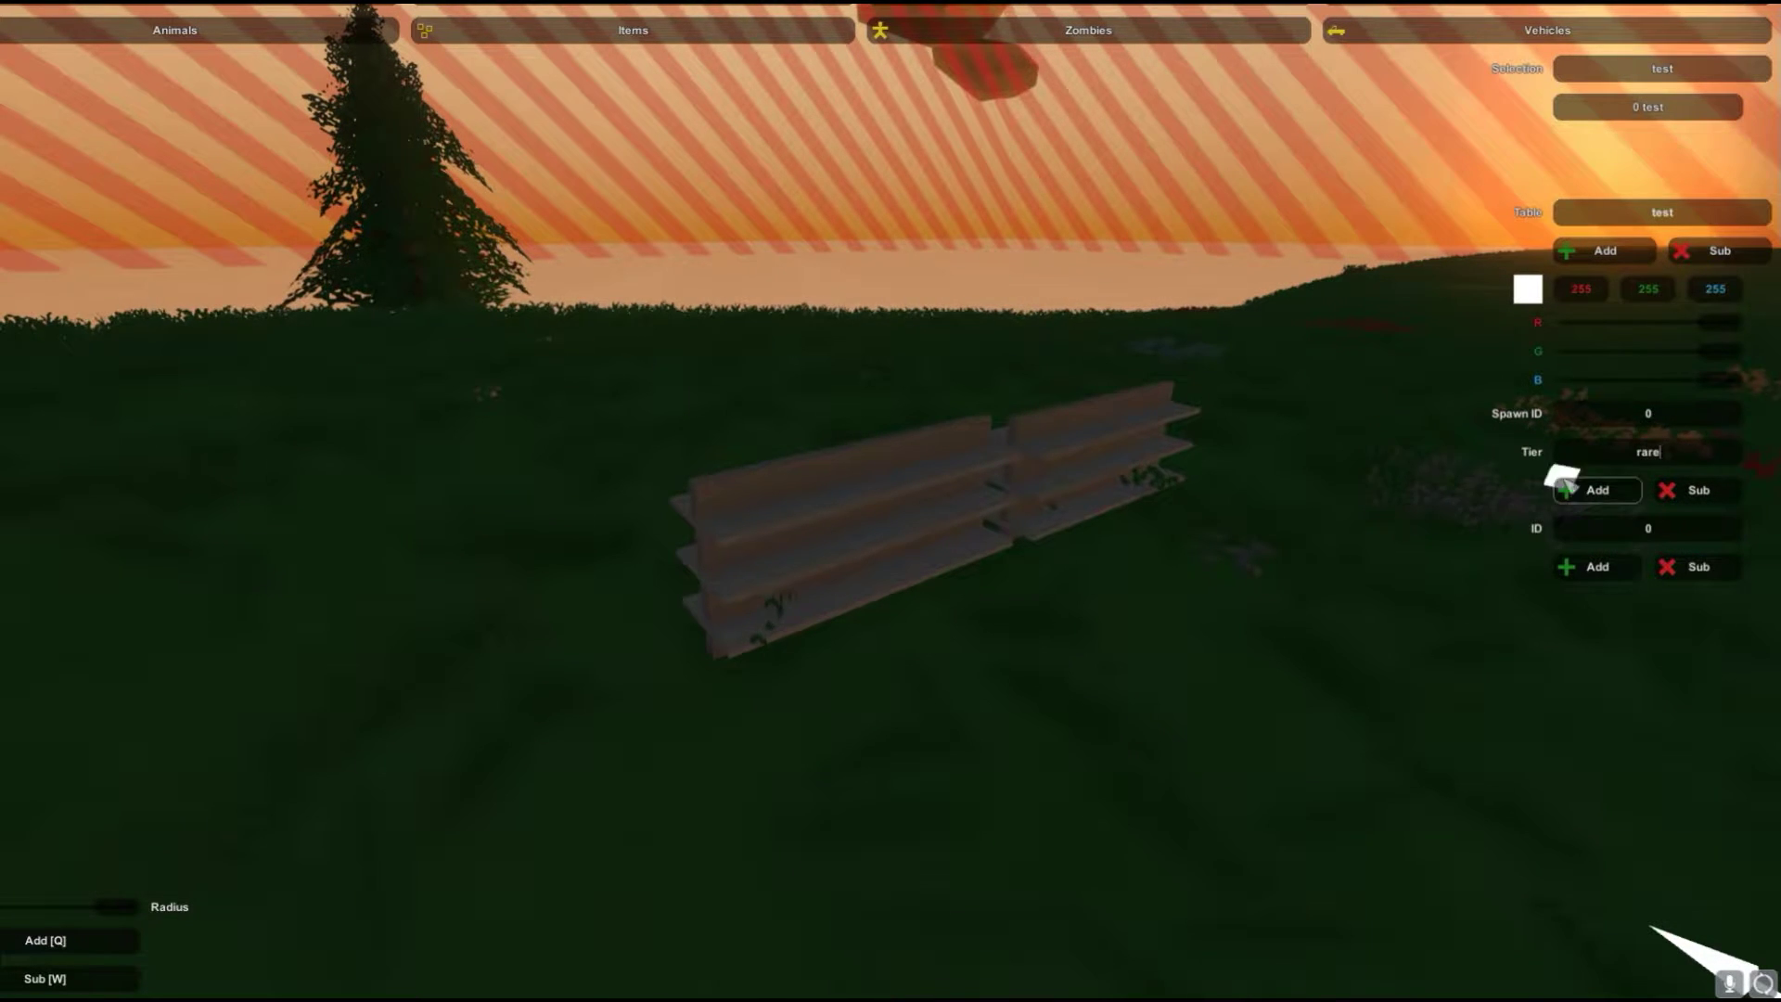
- Add the tiers rare, medium and common to the test table, with chances of 4%, 37% and 58%
click(1594, 492)
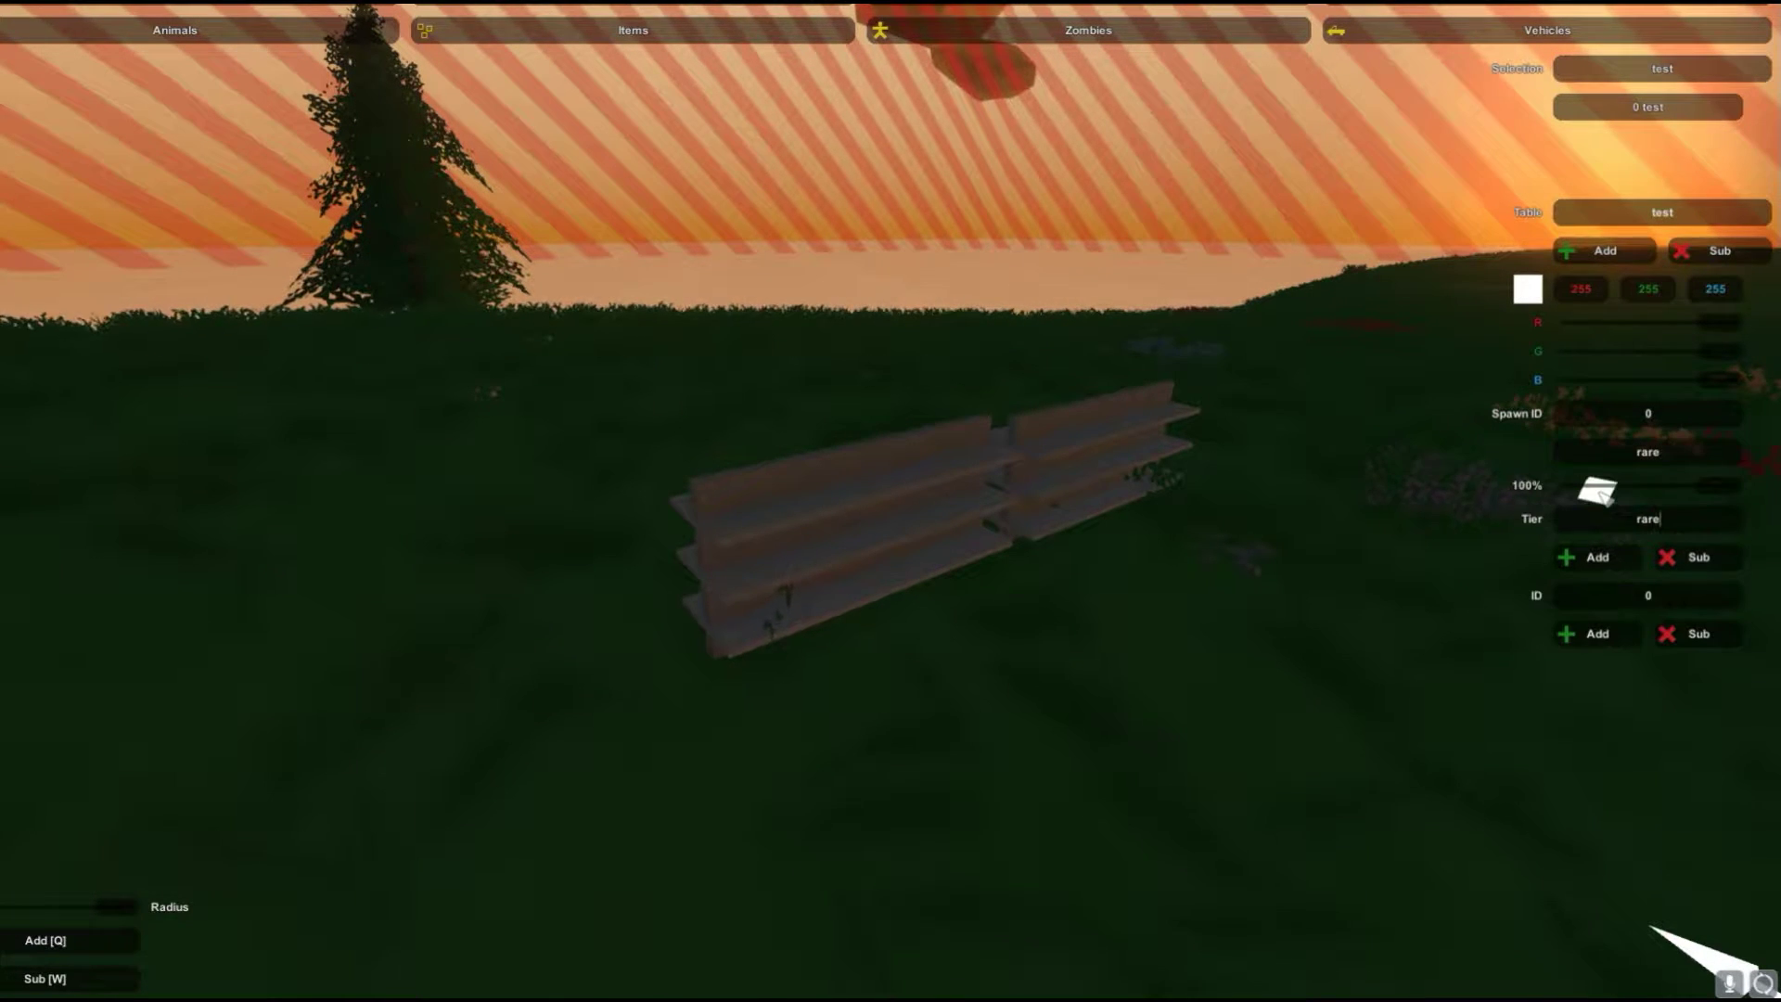
click(1651, 451)
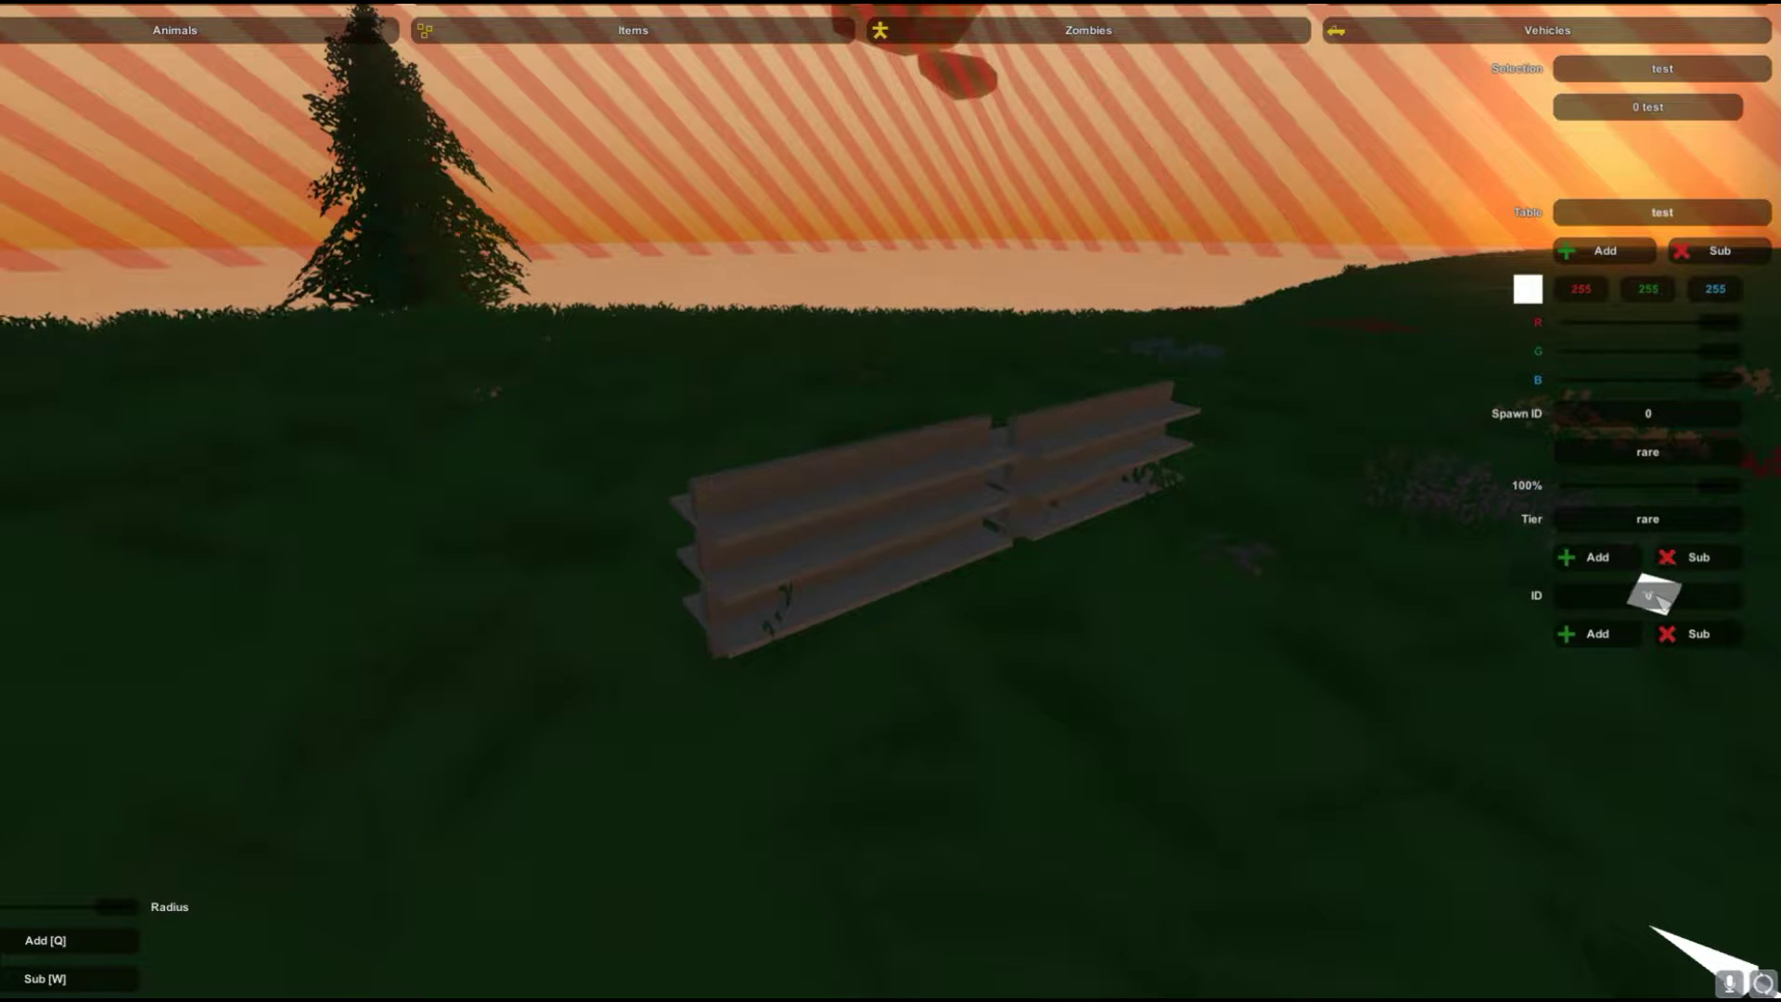
click(1661, 448)
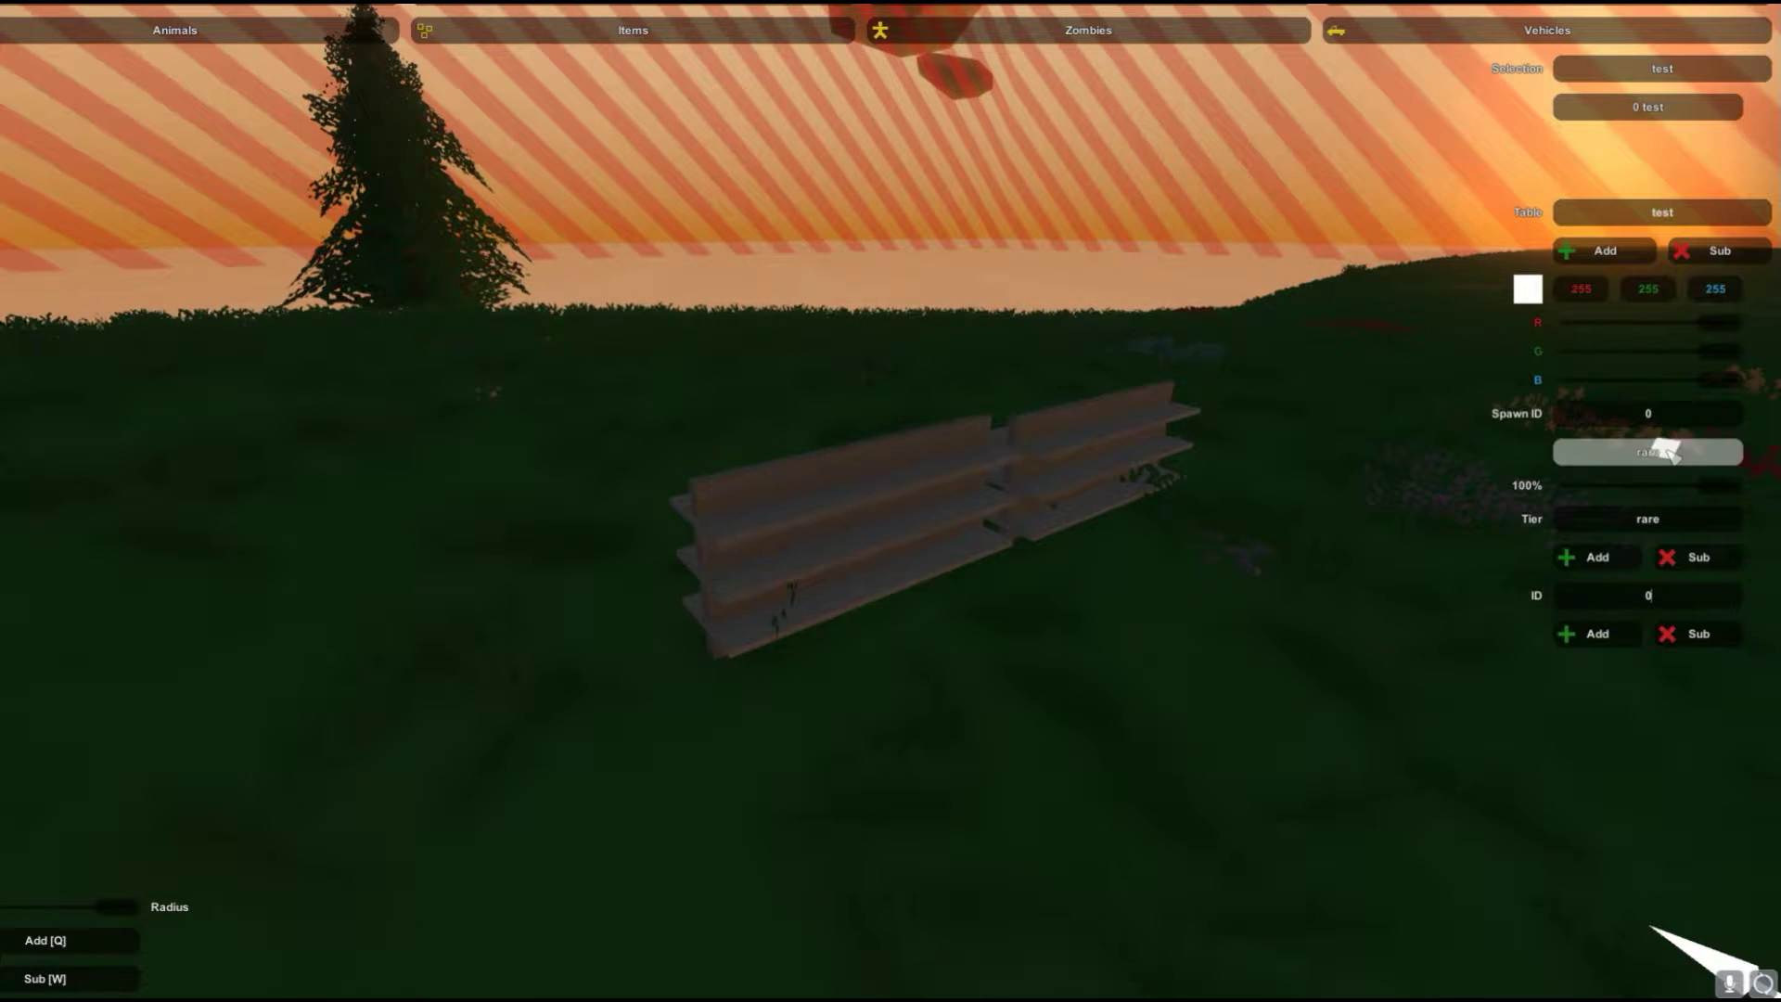
click(1660, 524)
text(medium)
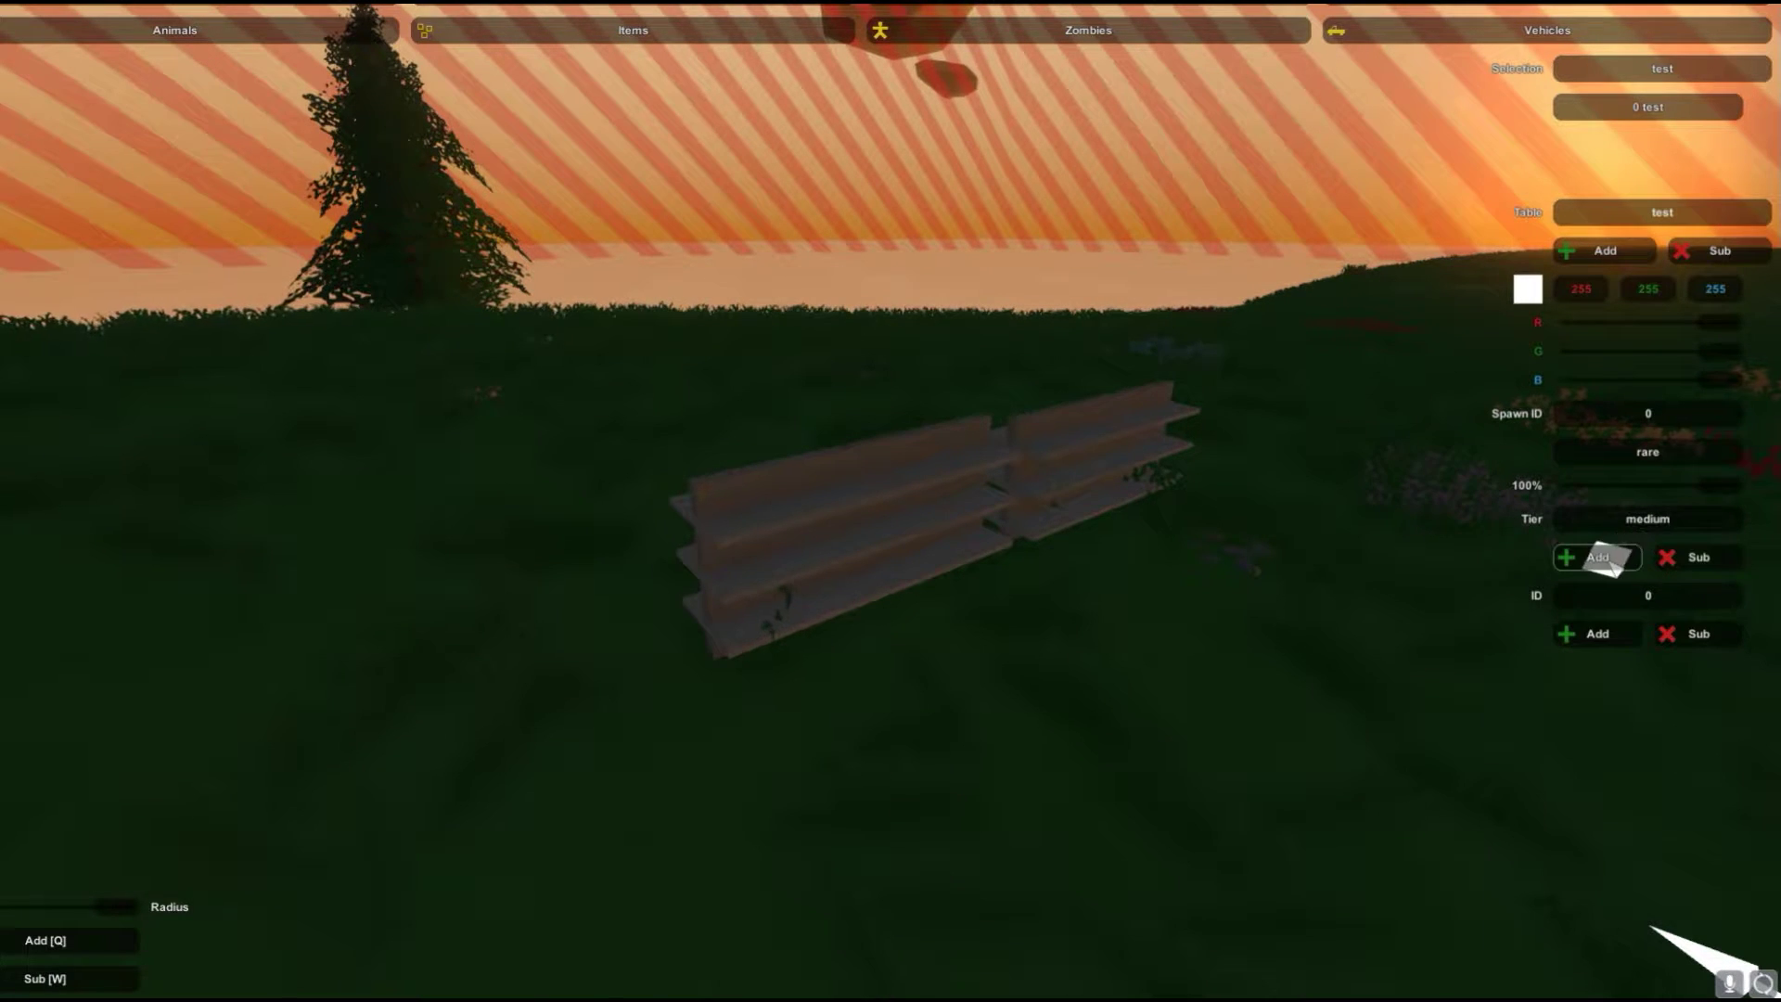
click(1589, 557)
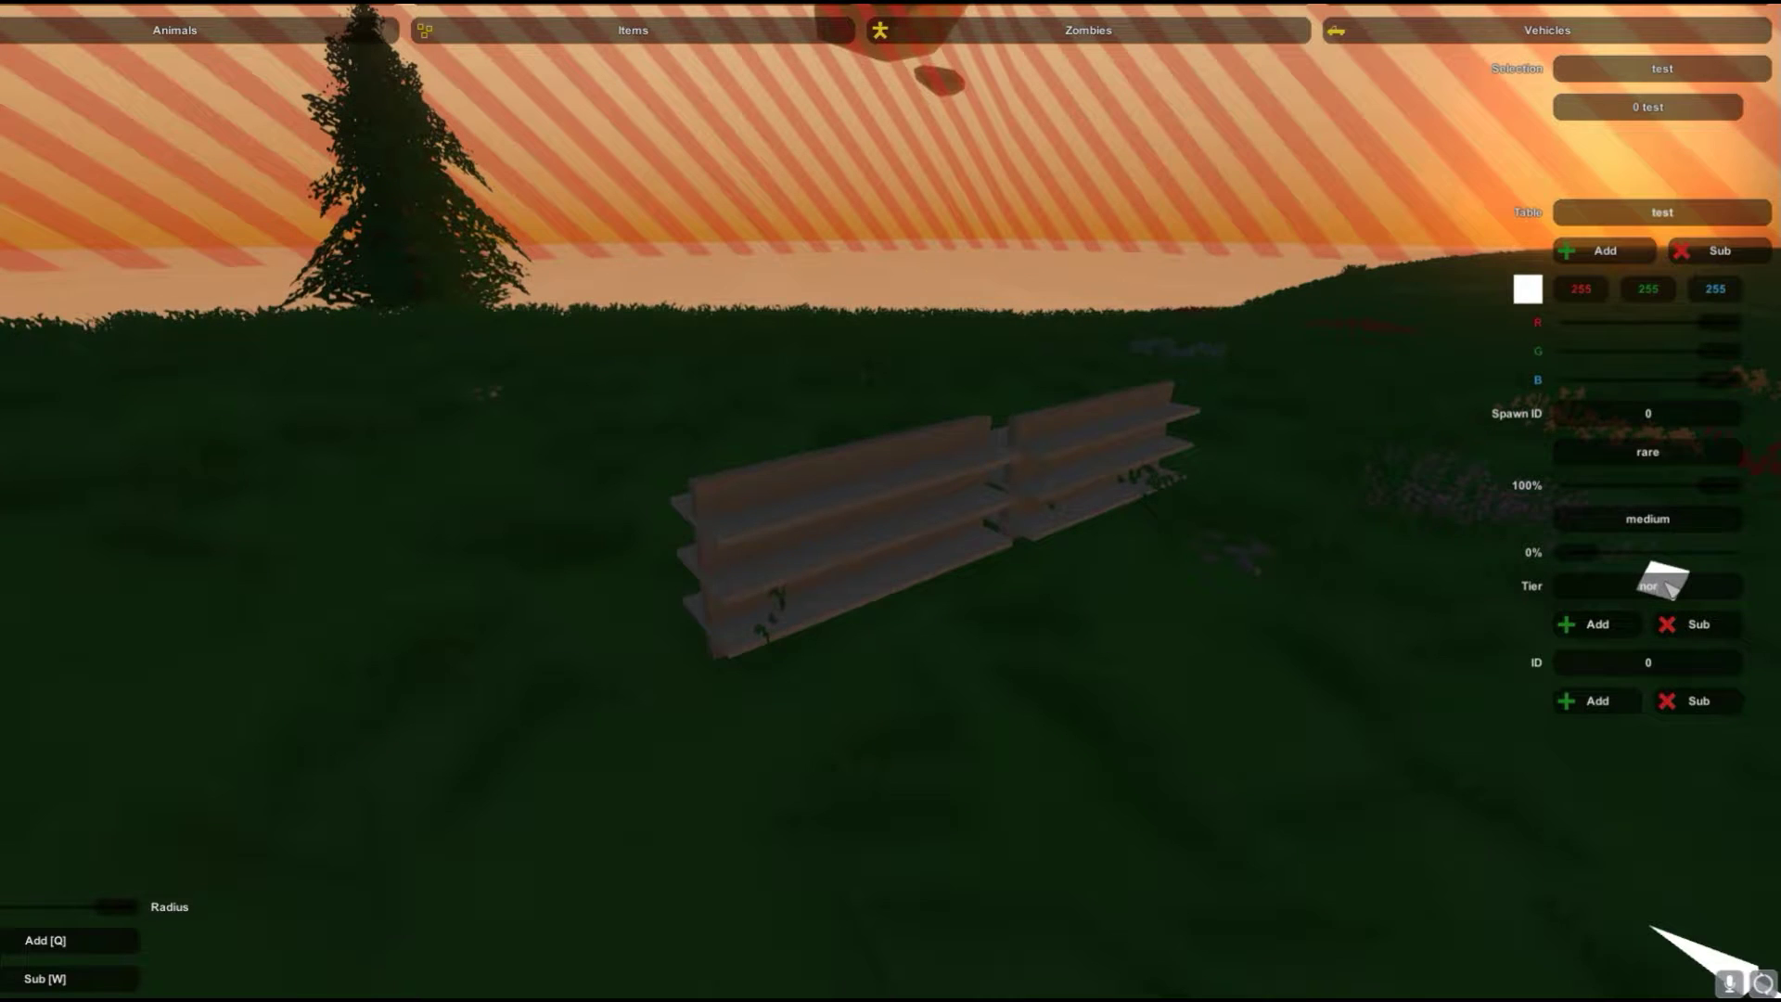
text(common)
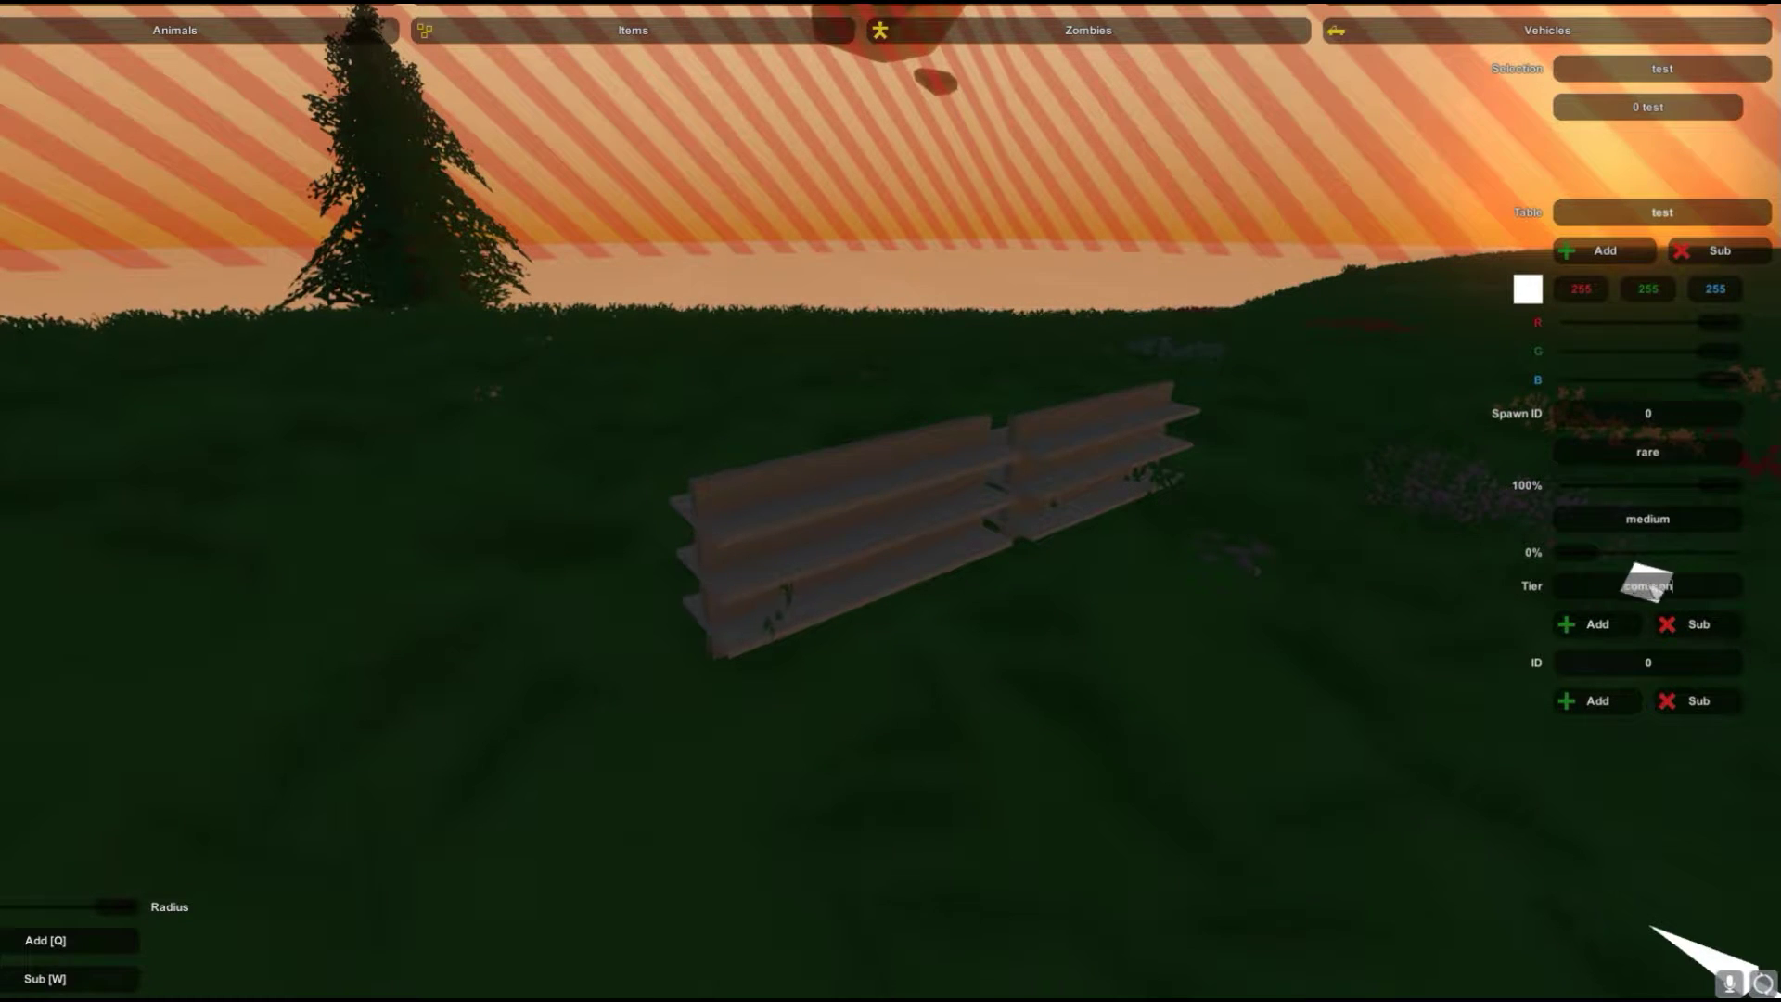
click(1590, 623)
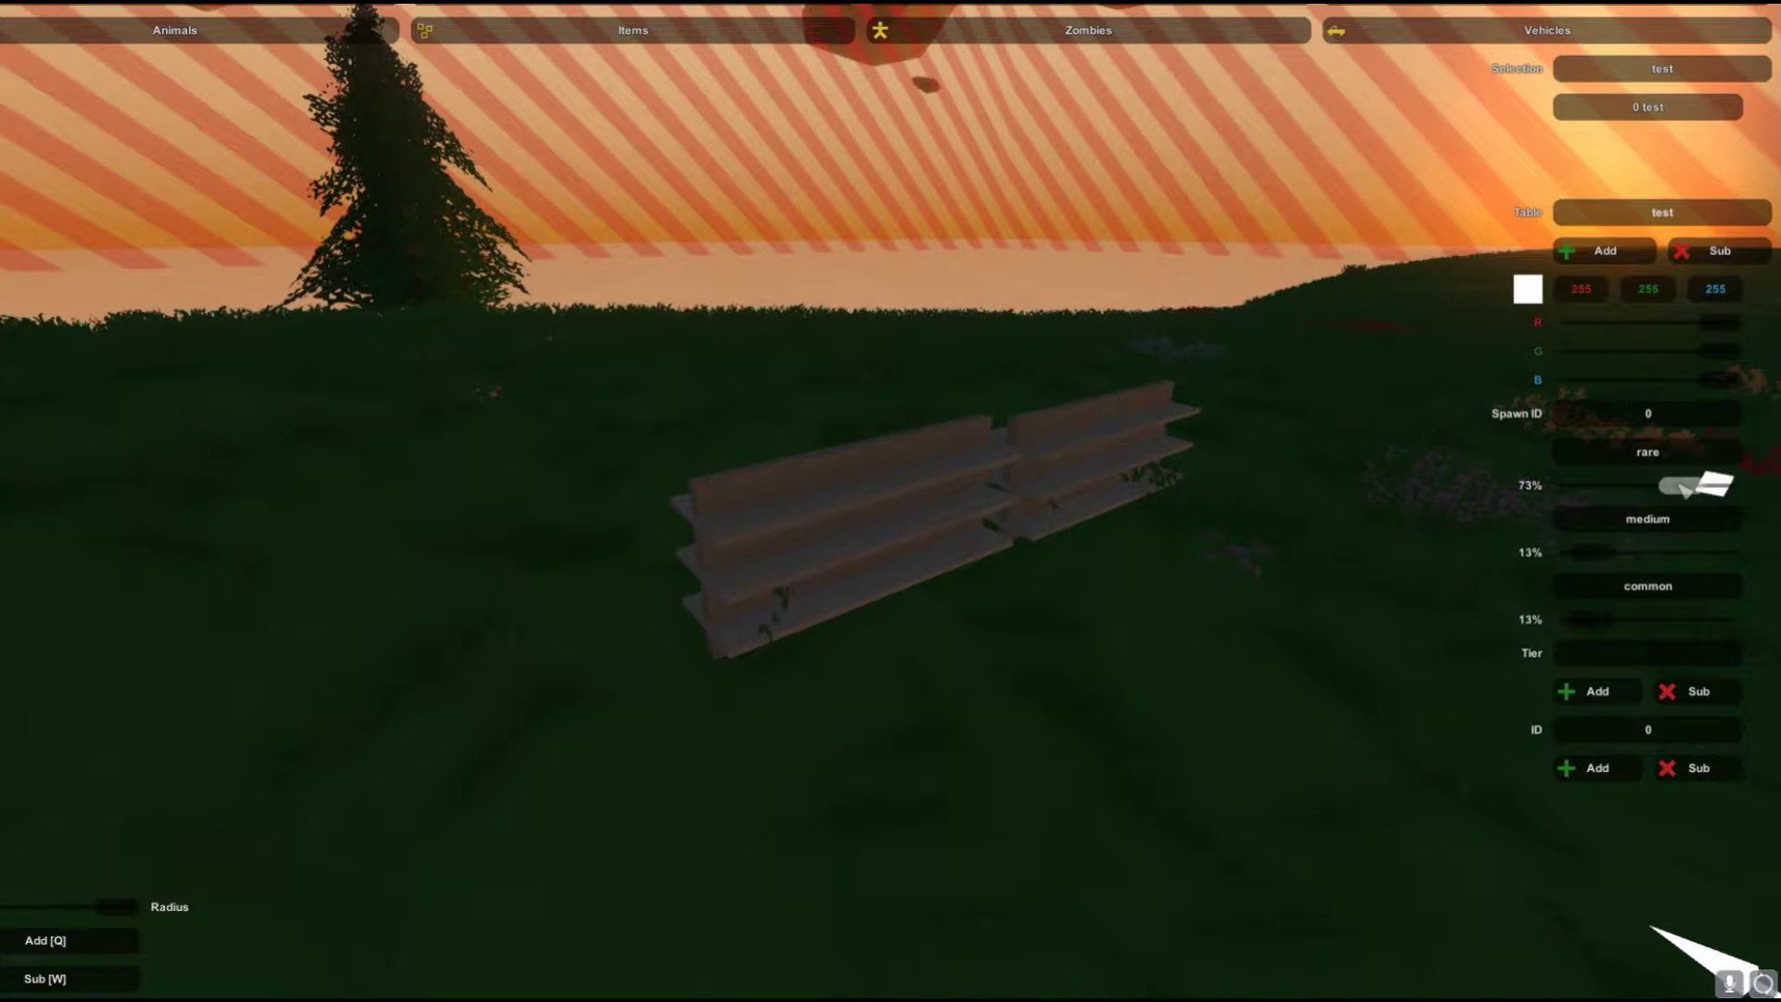
drag(1665, 487, 1606, 483)
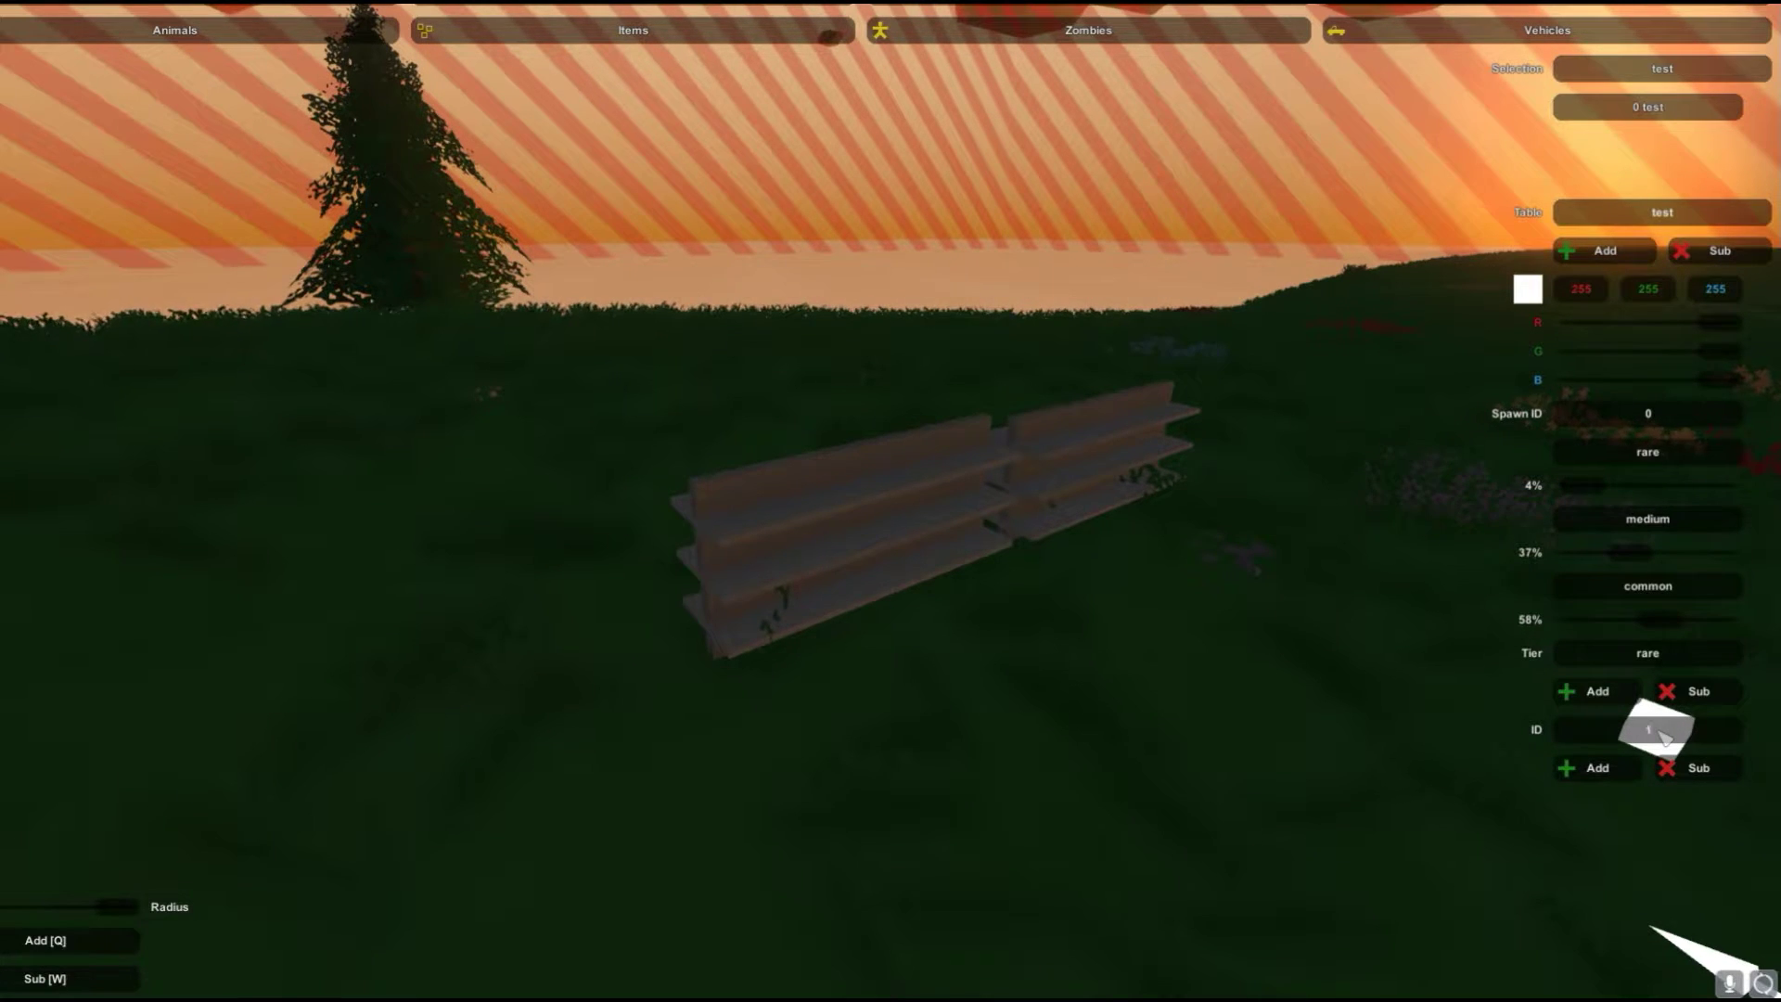
click(1614, 764)
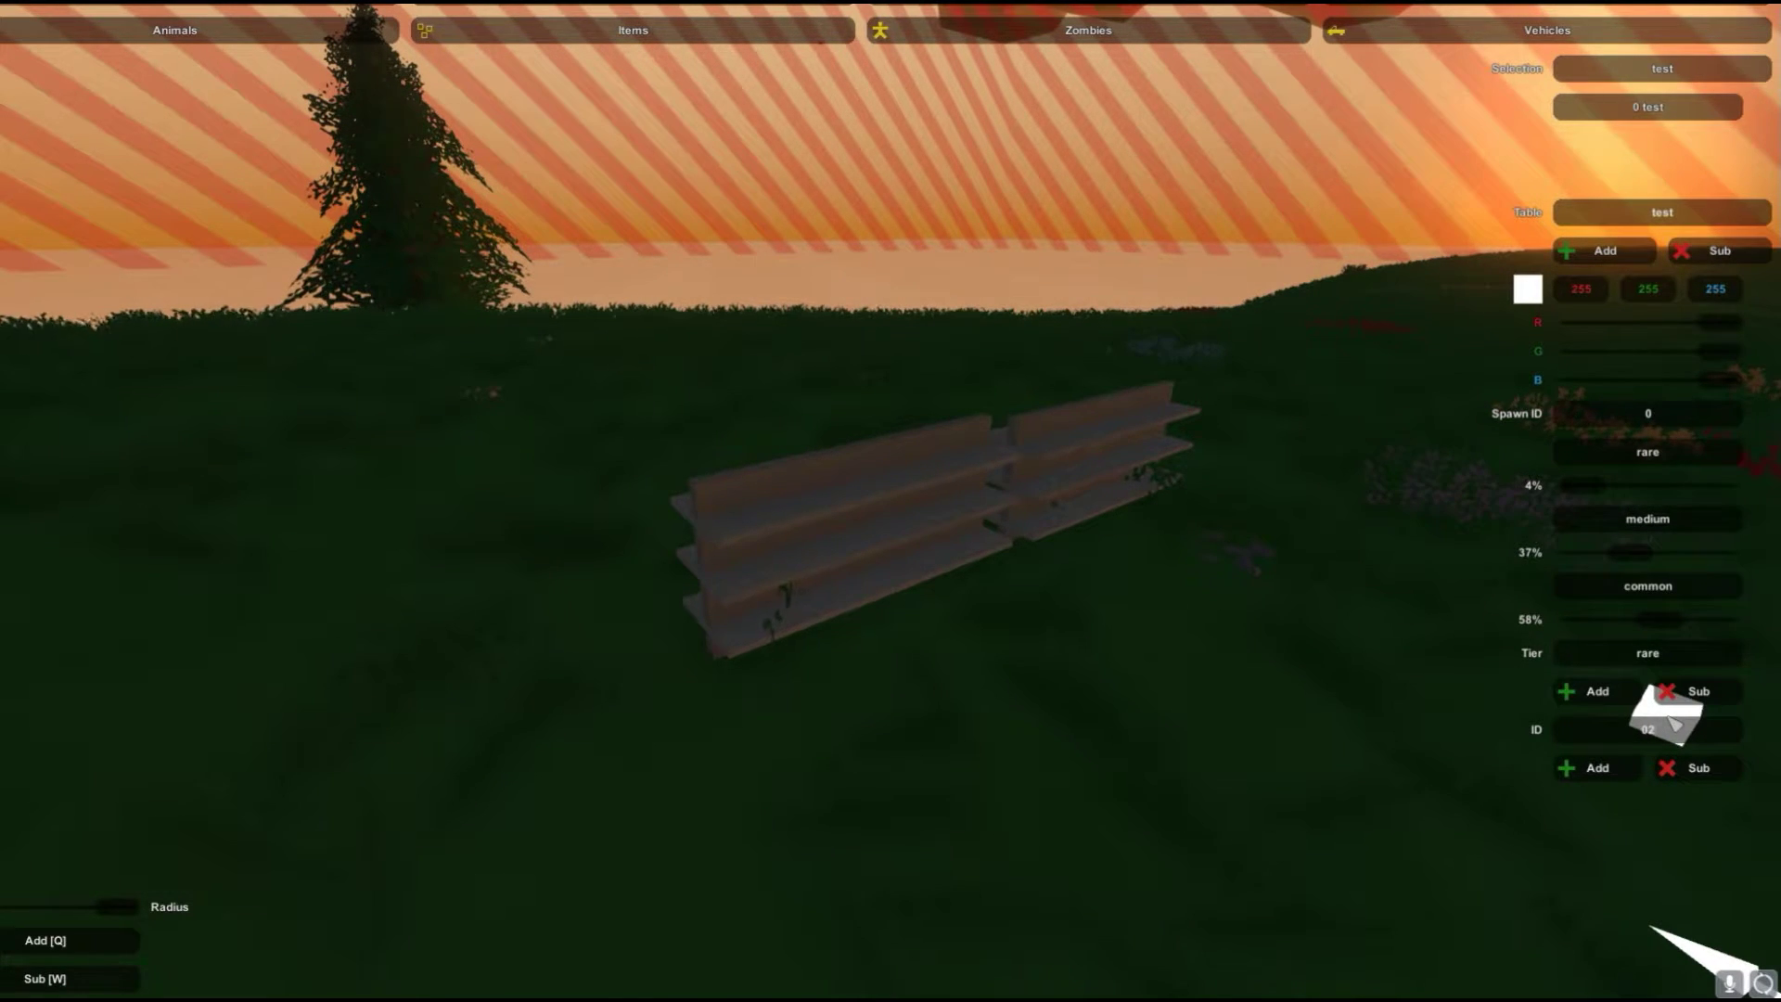
click(1577, 767)
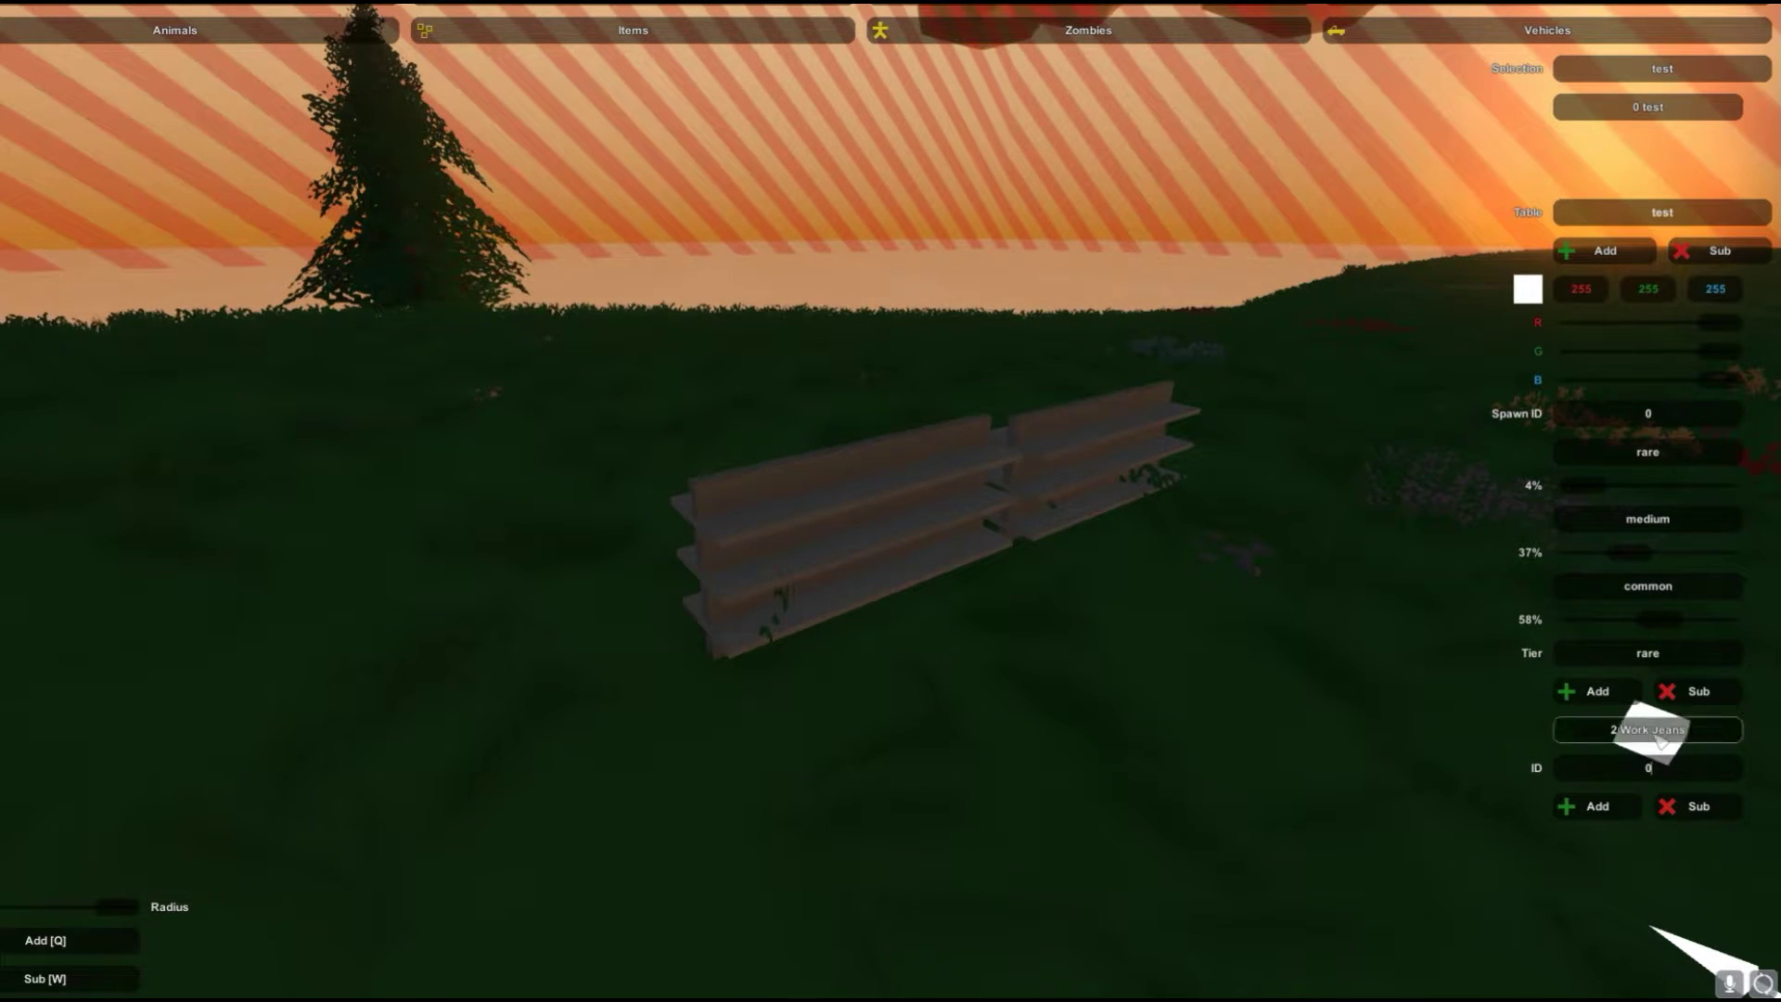
click(1697, 806)
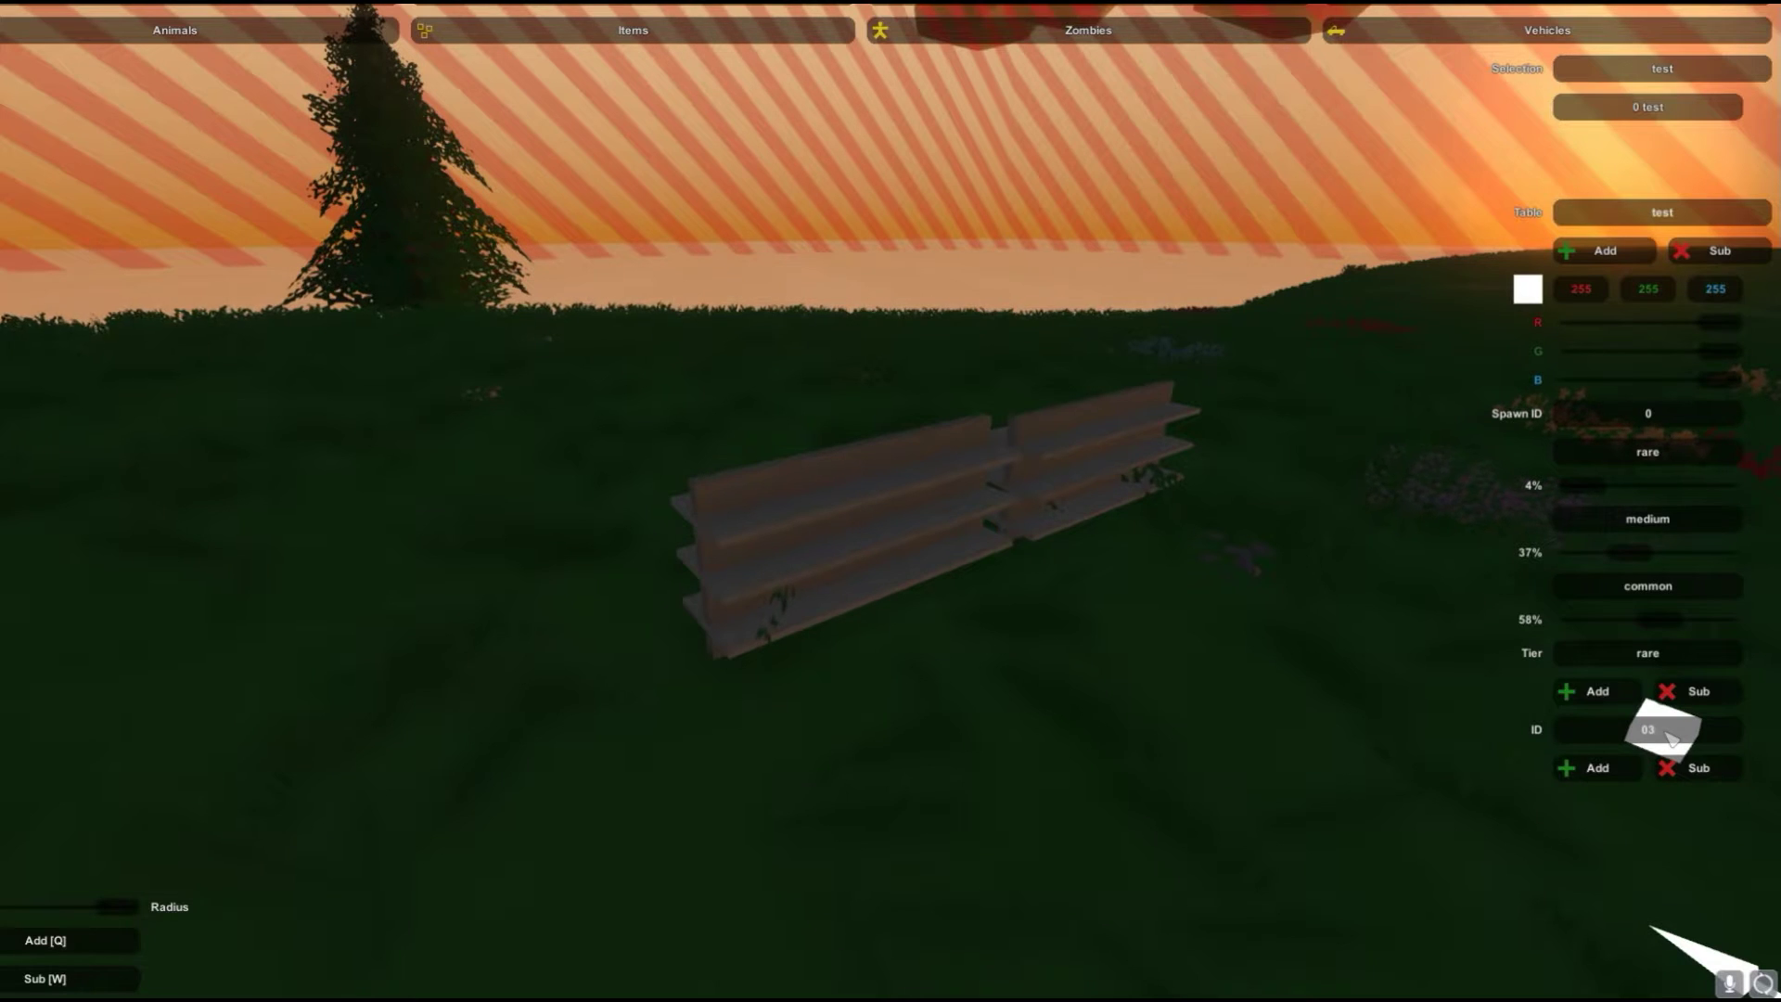
- Add item IDs 3 (Orange Hoodie) and 4 (Eaglefire) to the rare tier
click(1596, 768)
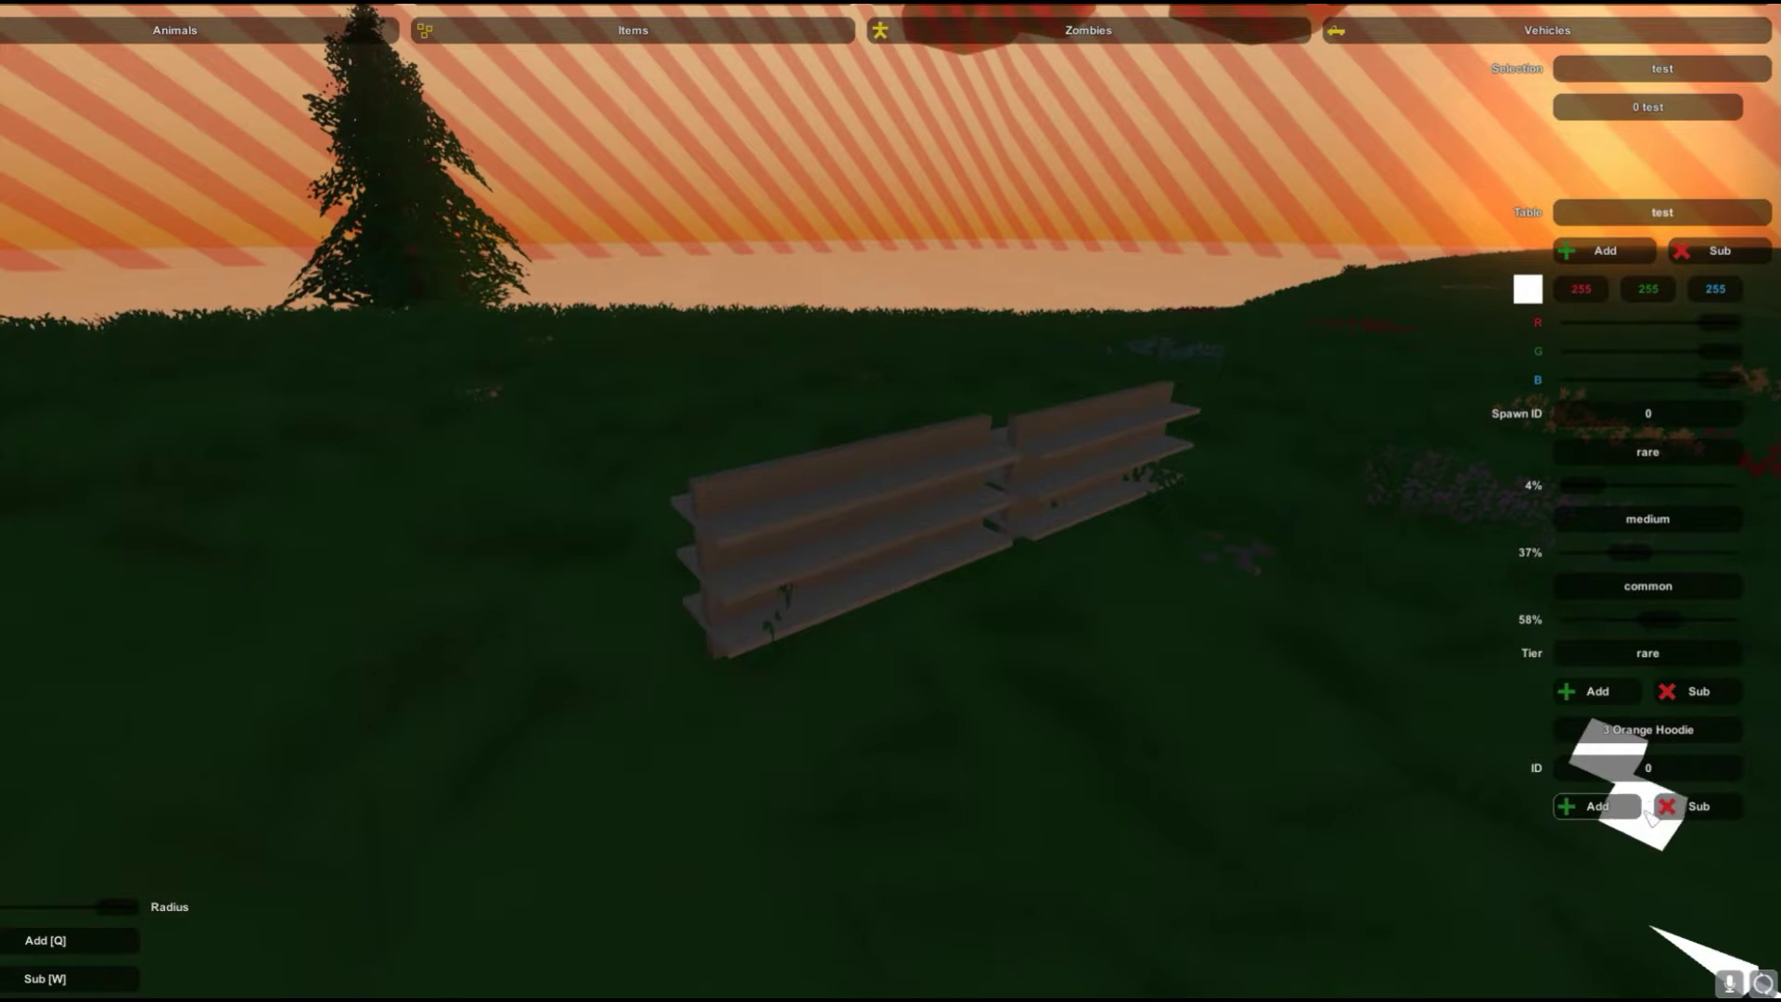
click(1600, 806)
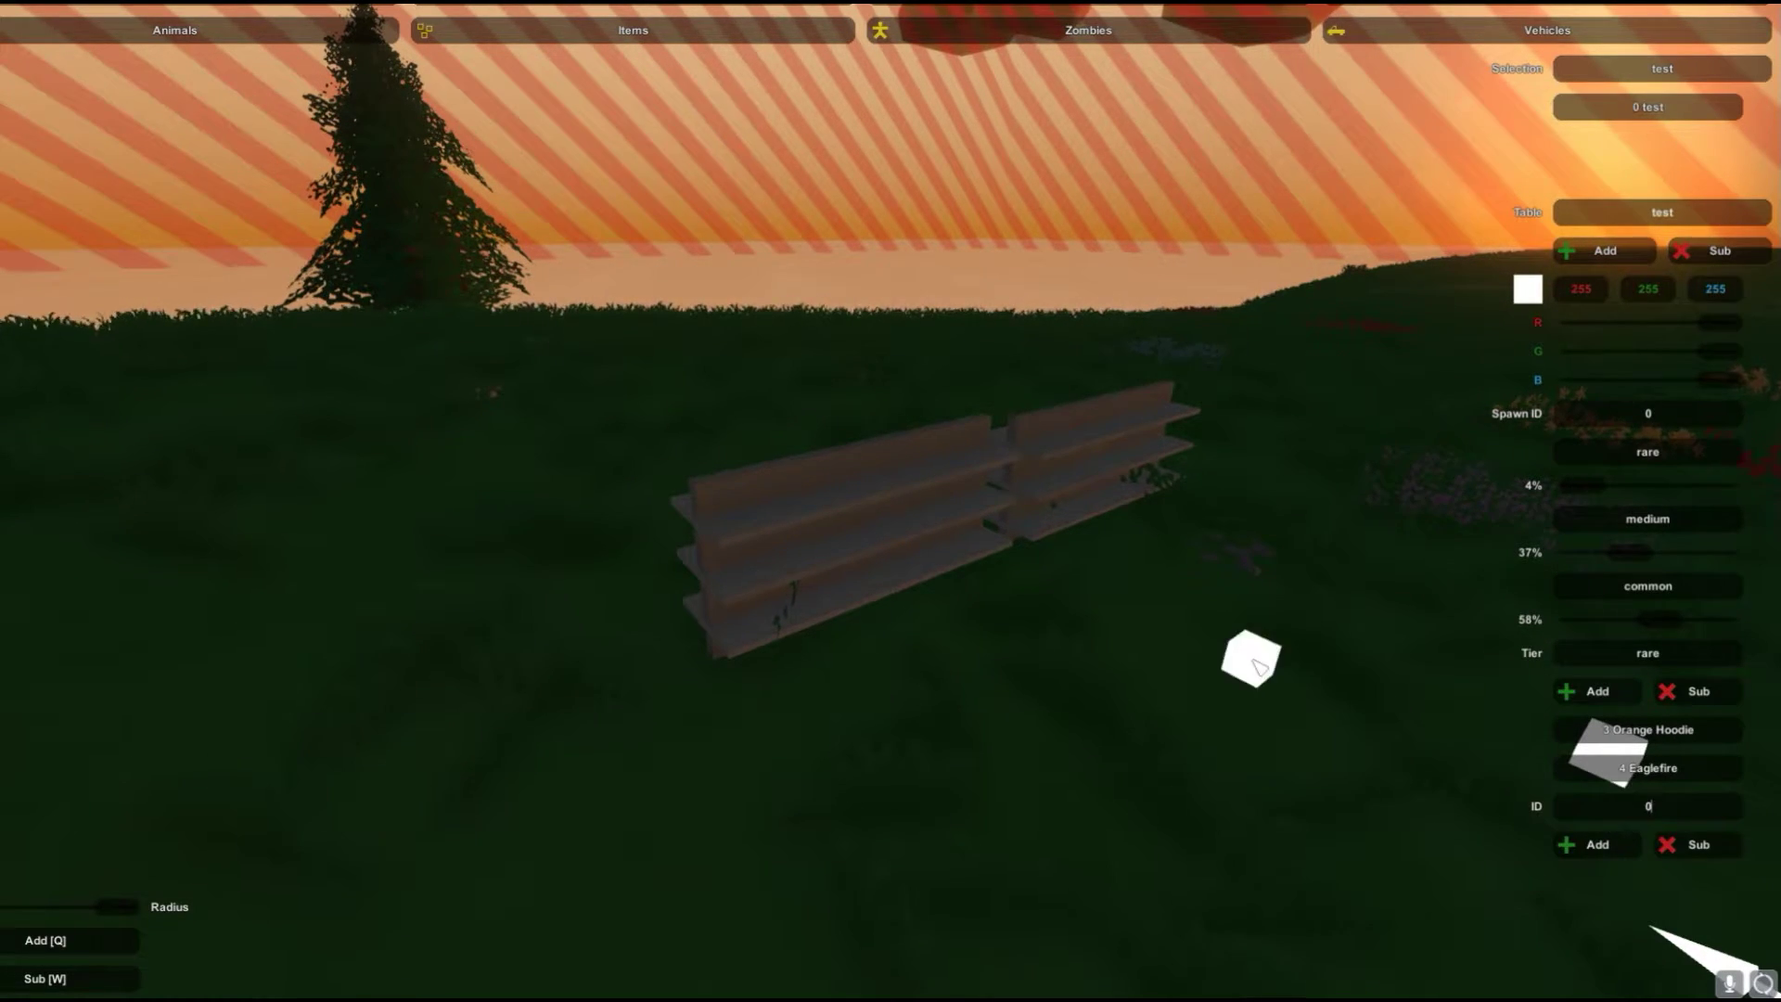
- Place a test-table item spawn at the left shelf unit
right_drag(1259, 666, 1039, 668)
key(w)
key(s)
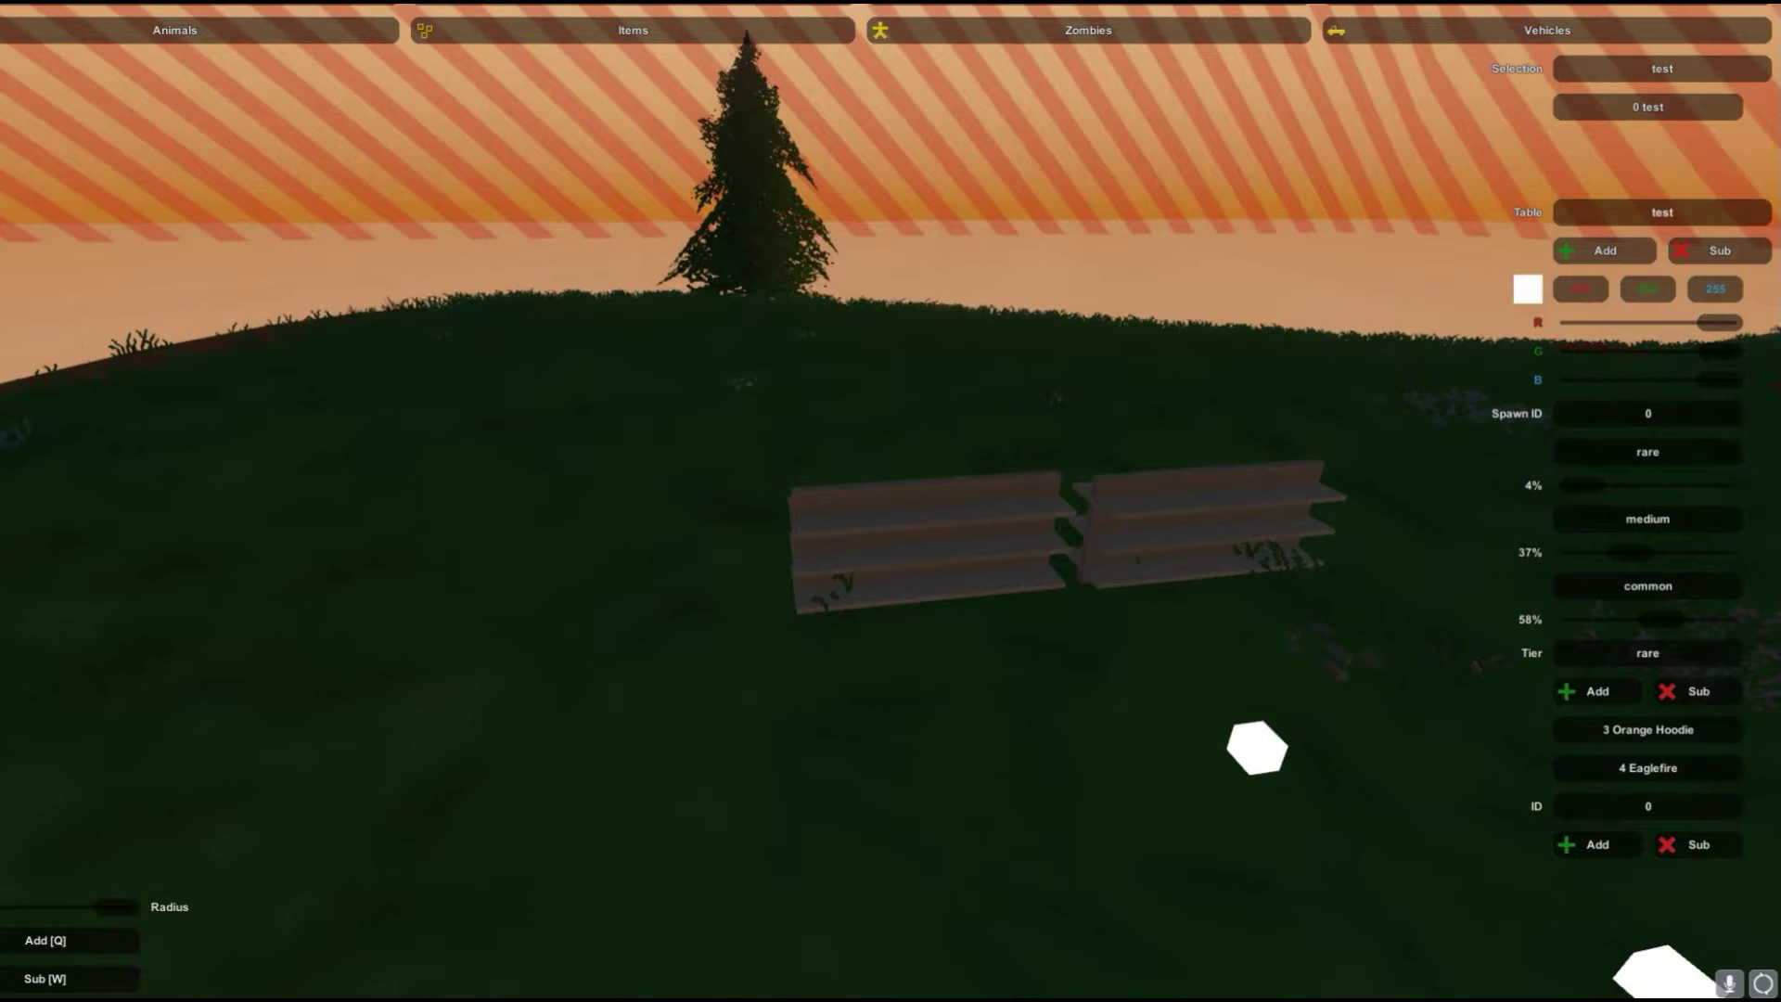
click(872, 507)
key(w)
right_drag(910, 504, 779, 497)
key(d)
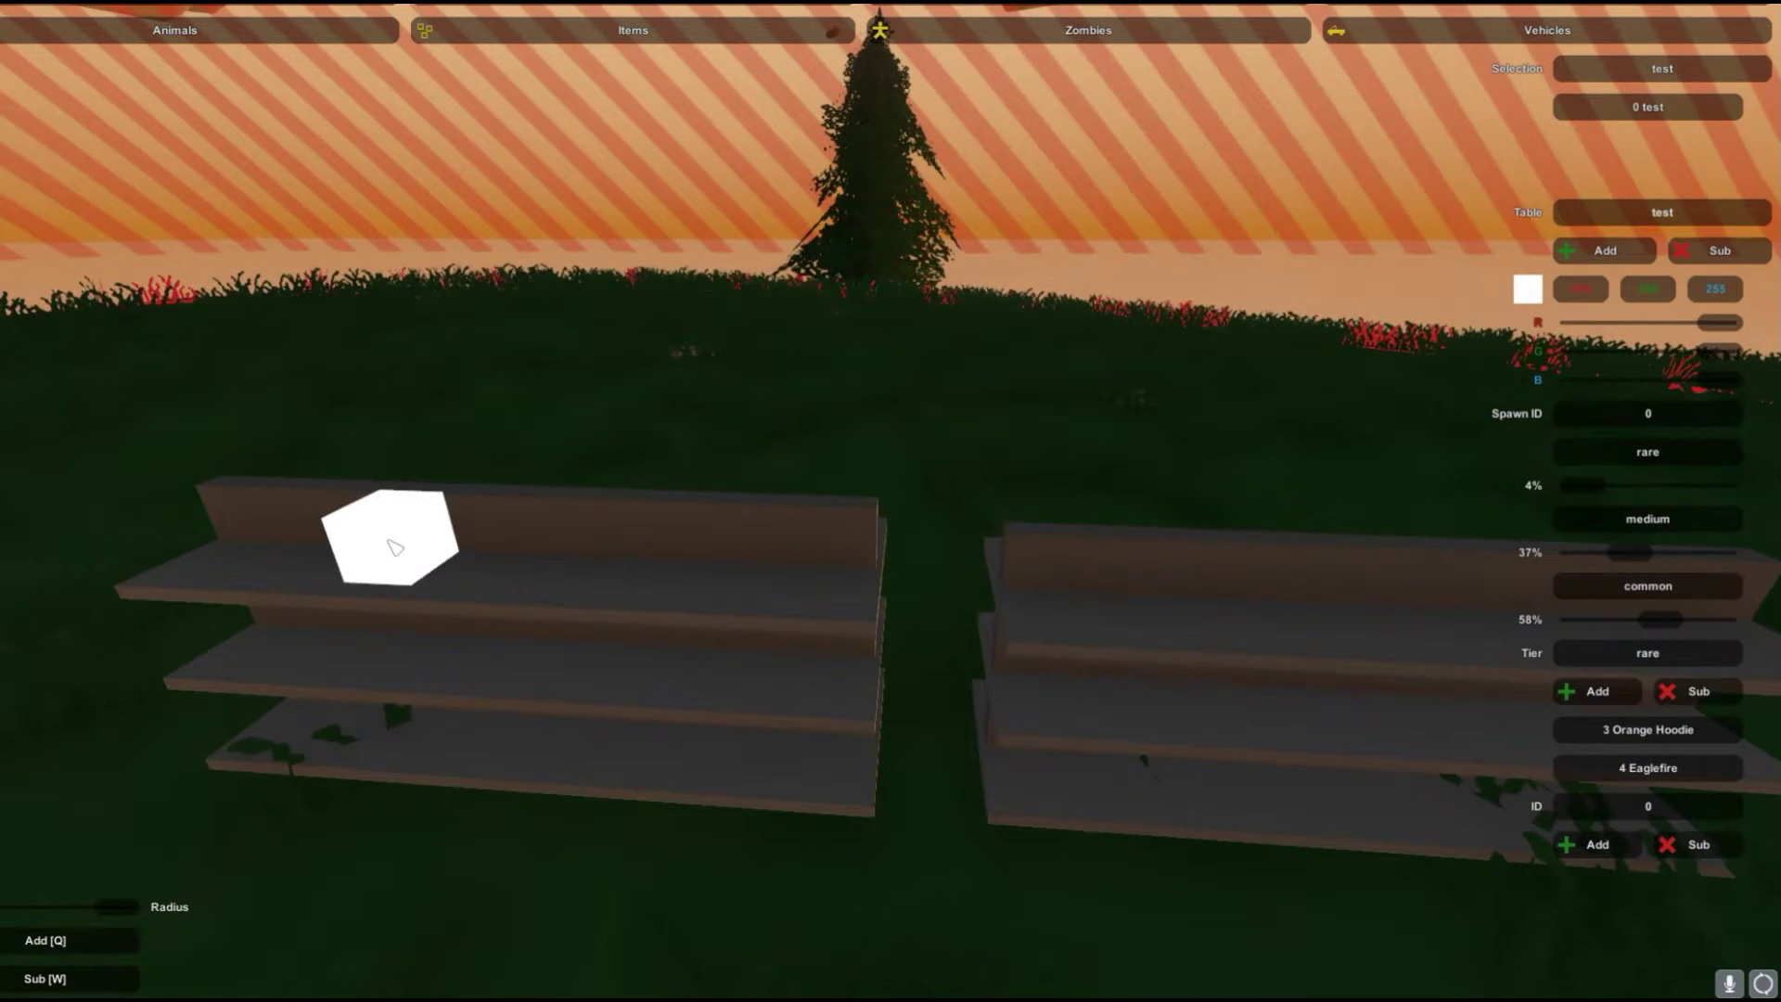
key(s)
right_drag(389, 543, 371, 559)
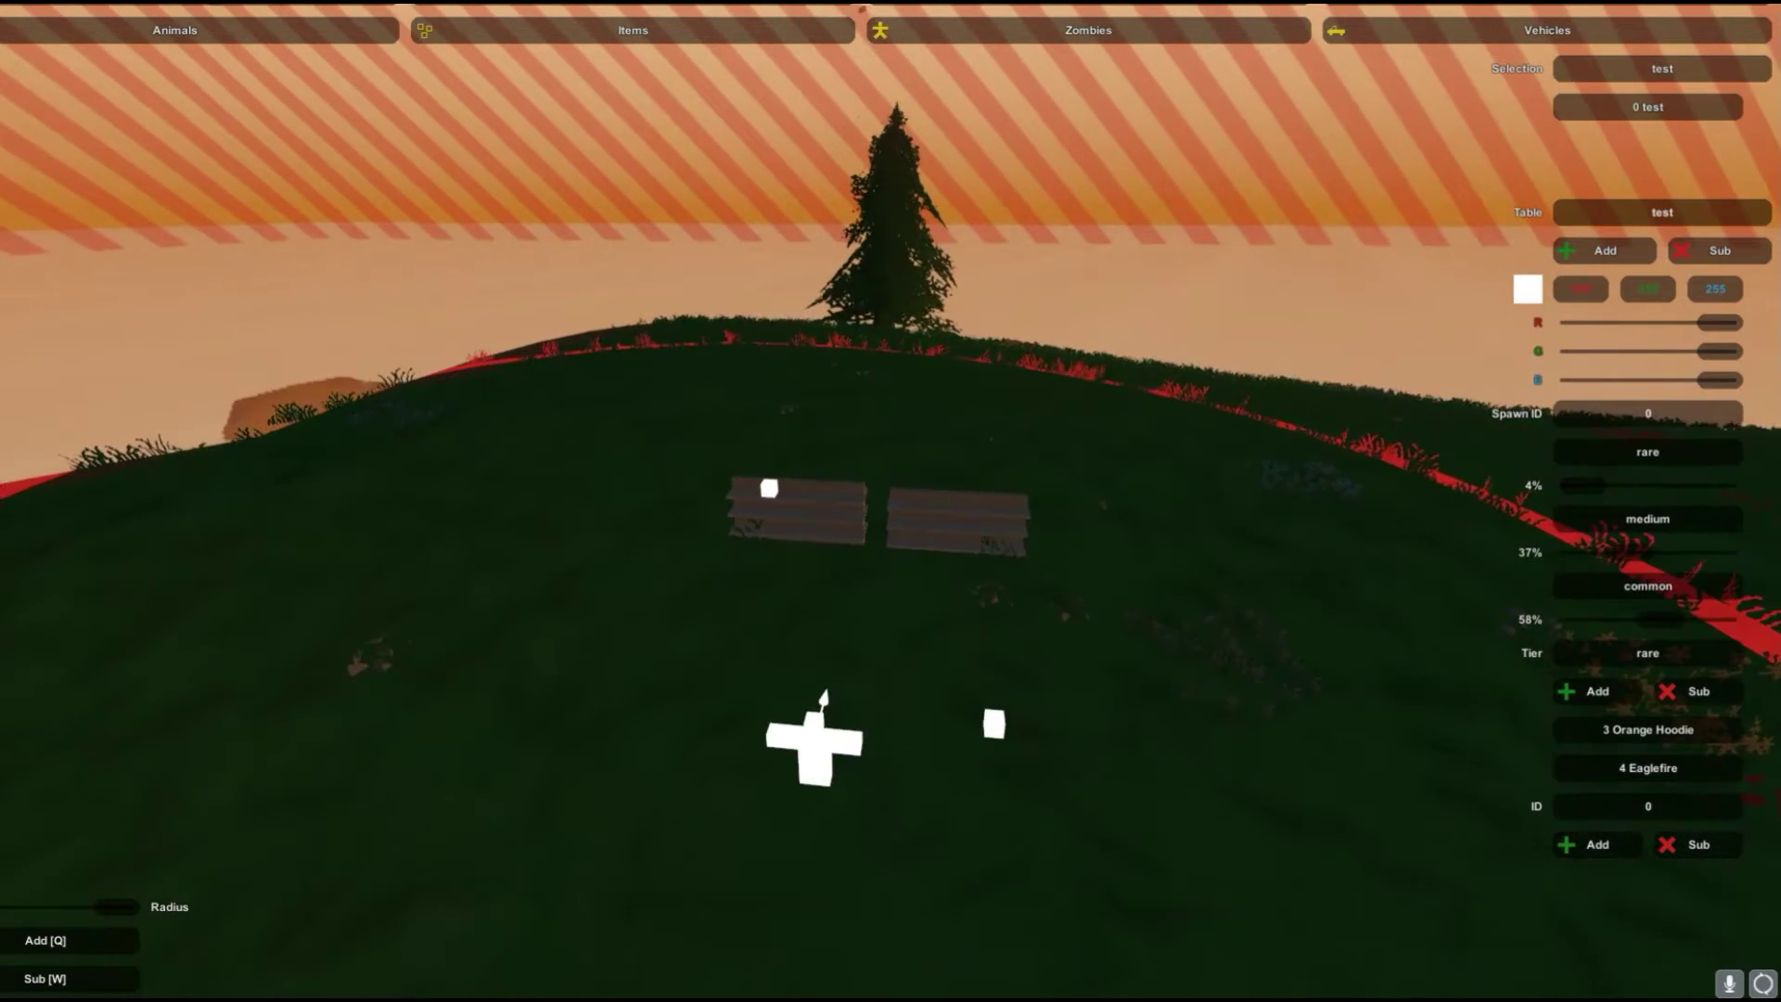
- Shrink the removal radius and remove the item spawns placed around the shelves
drag(116, 906, 28, 909)
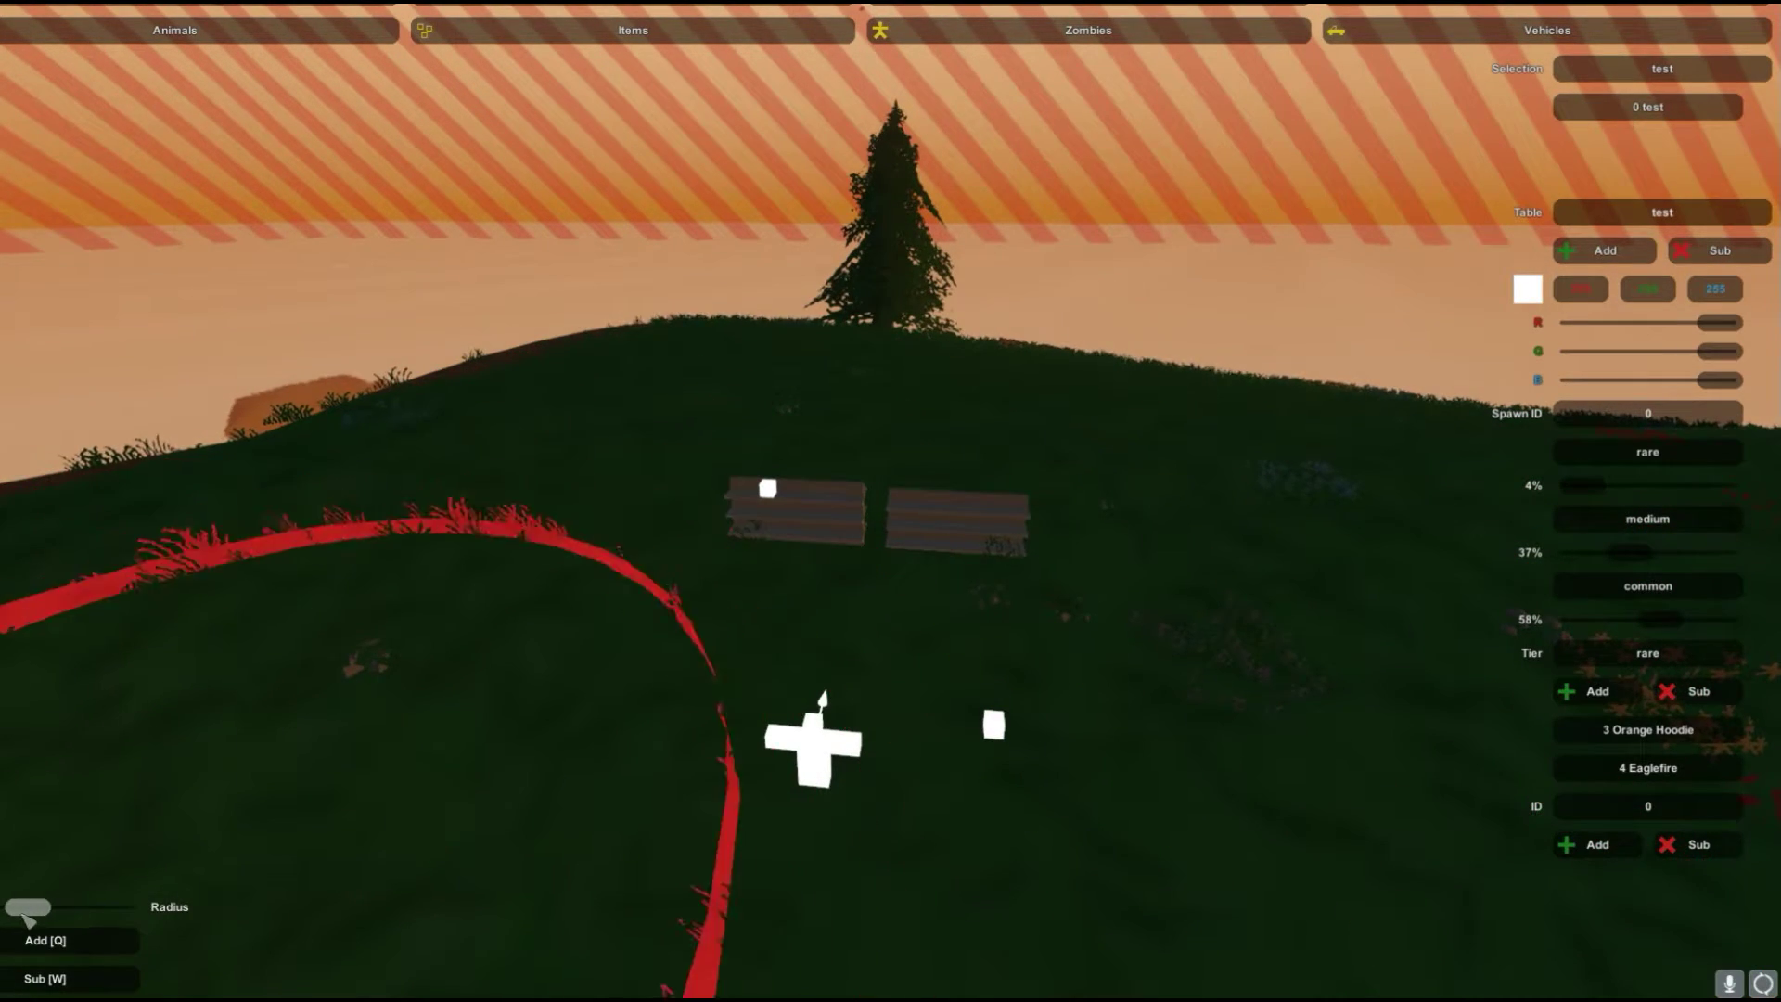
click(767, 485)
right_drag(1001, 660, 1002, 651)
key(w)
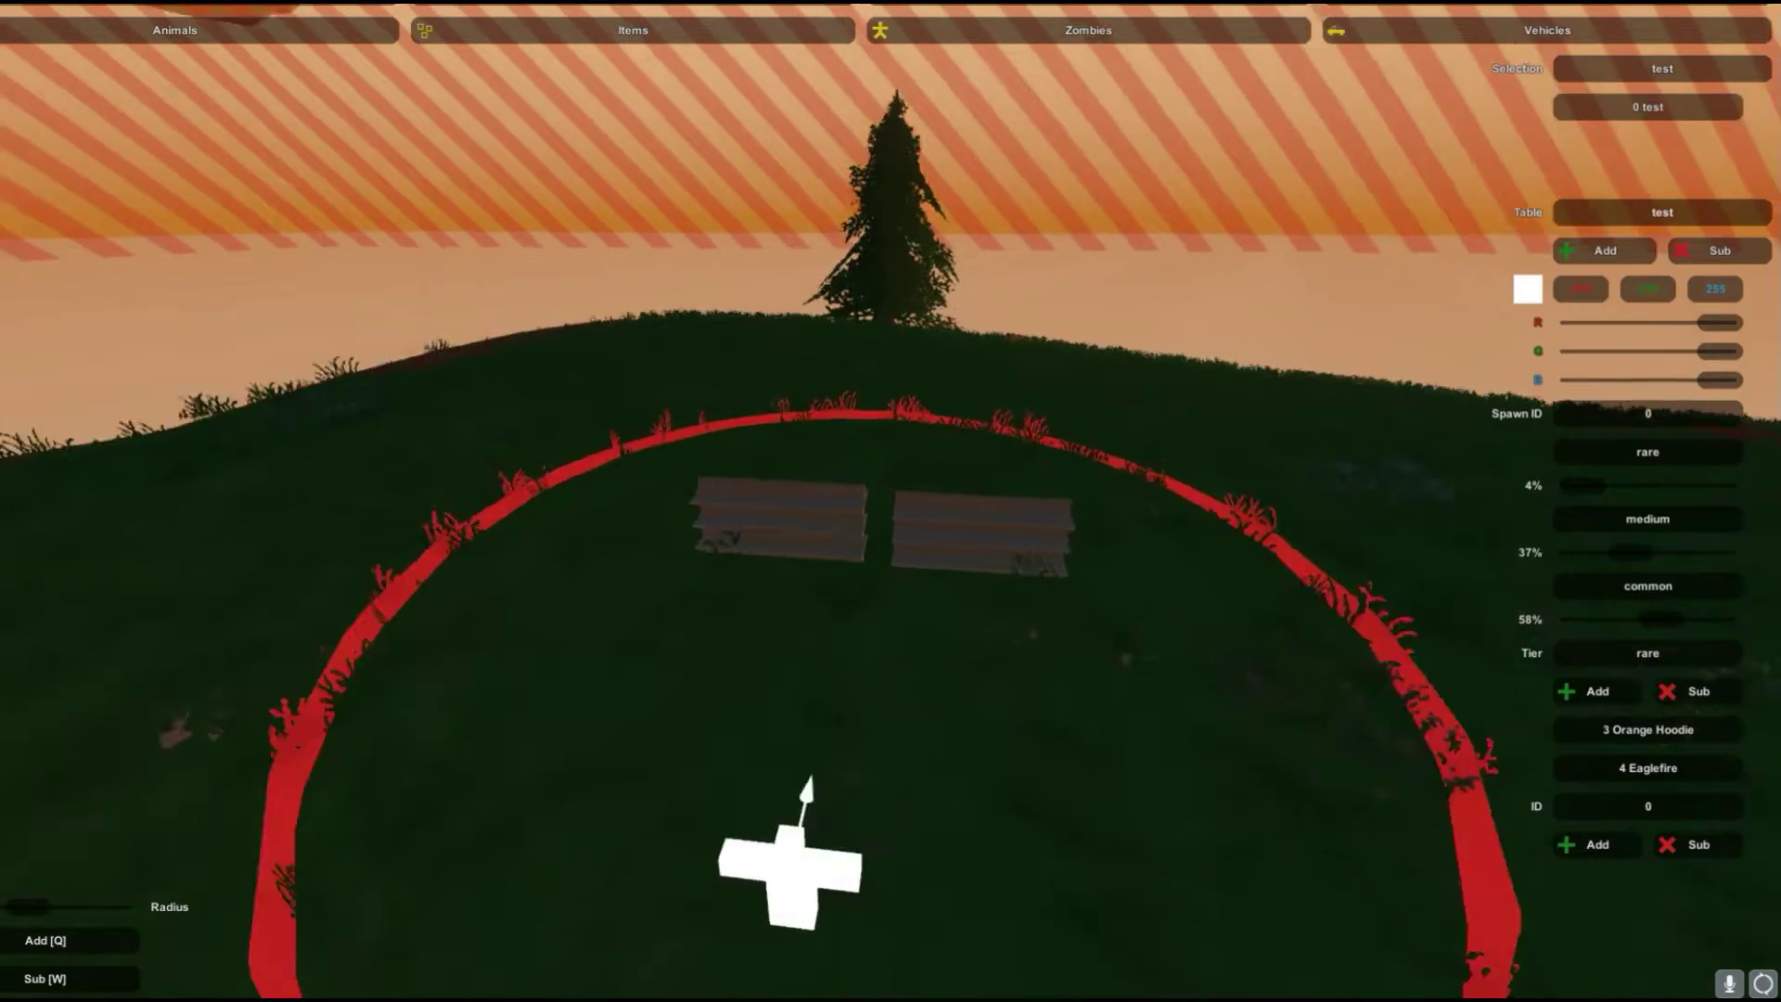
right_drag(890, 501, 866, 492)
key(s)
key(q)
key(w)
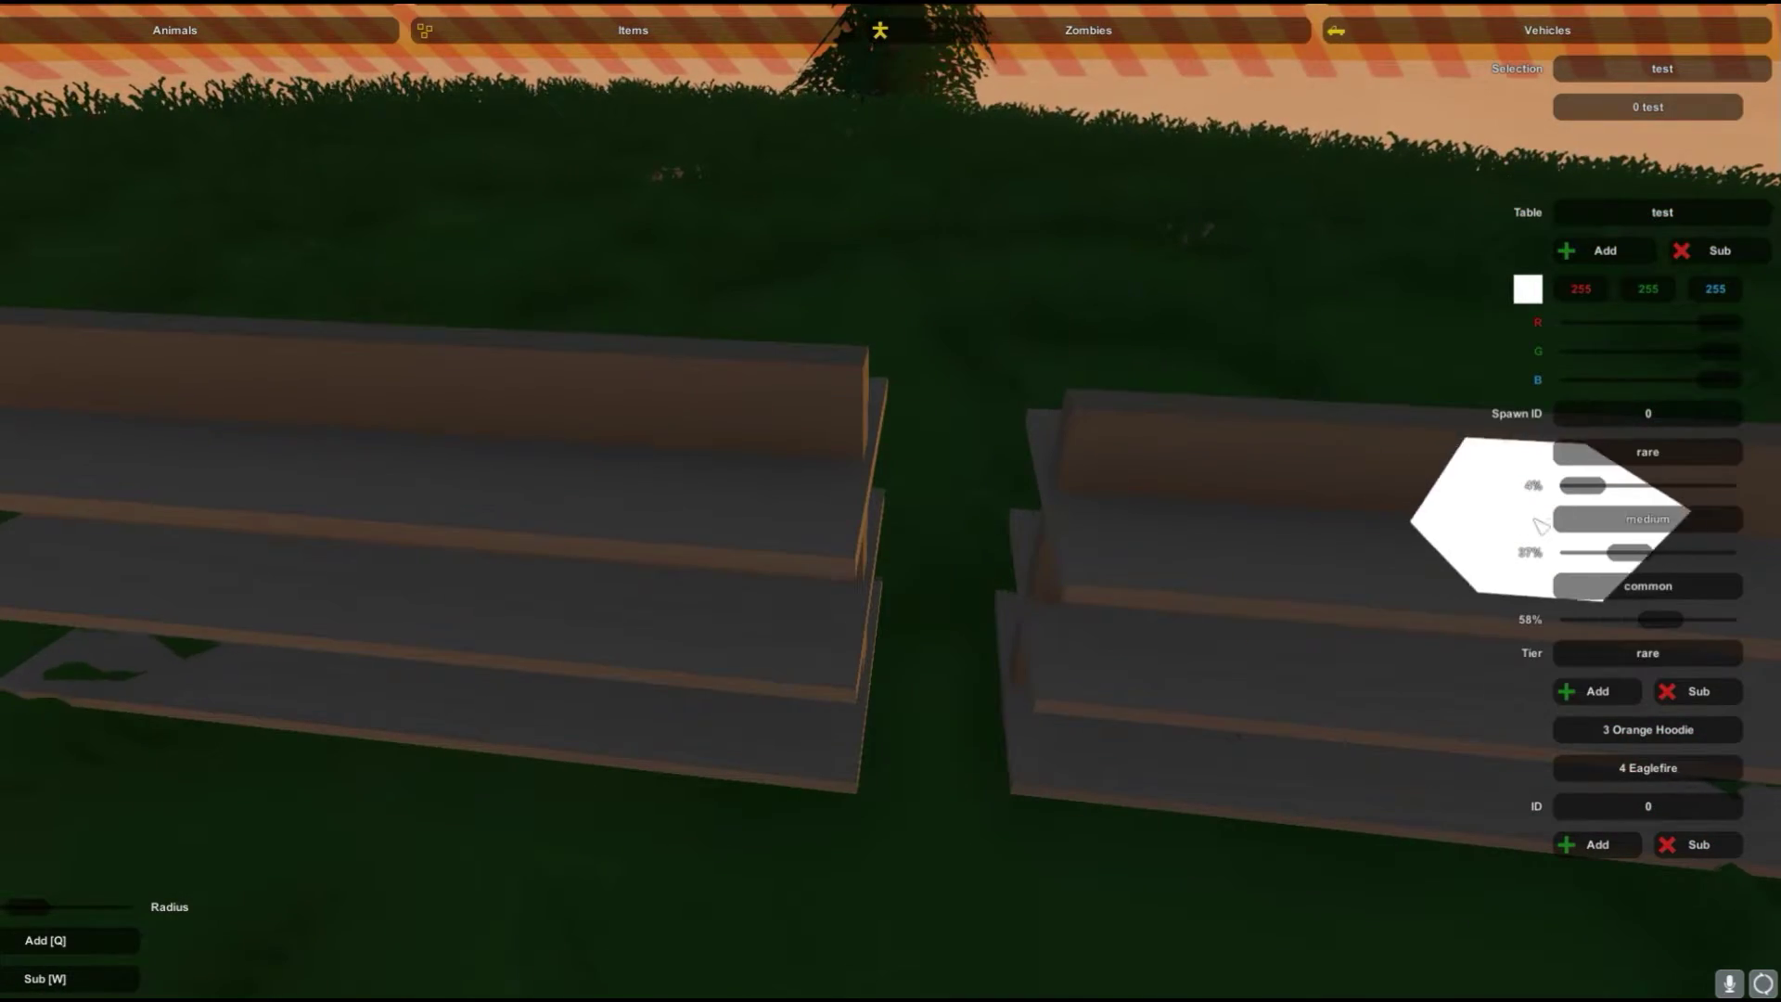
- Add item IDs 10 (Police Vest) and 11 (Red Bandana) to the medium tier
click(1595, 519)
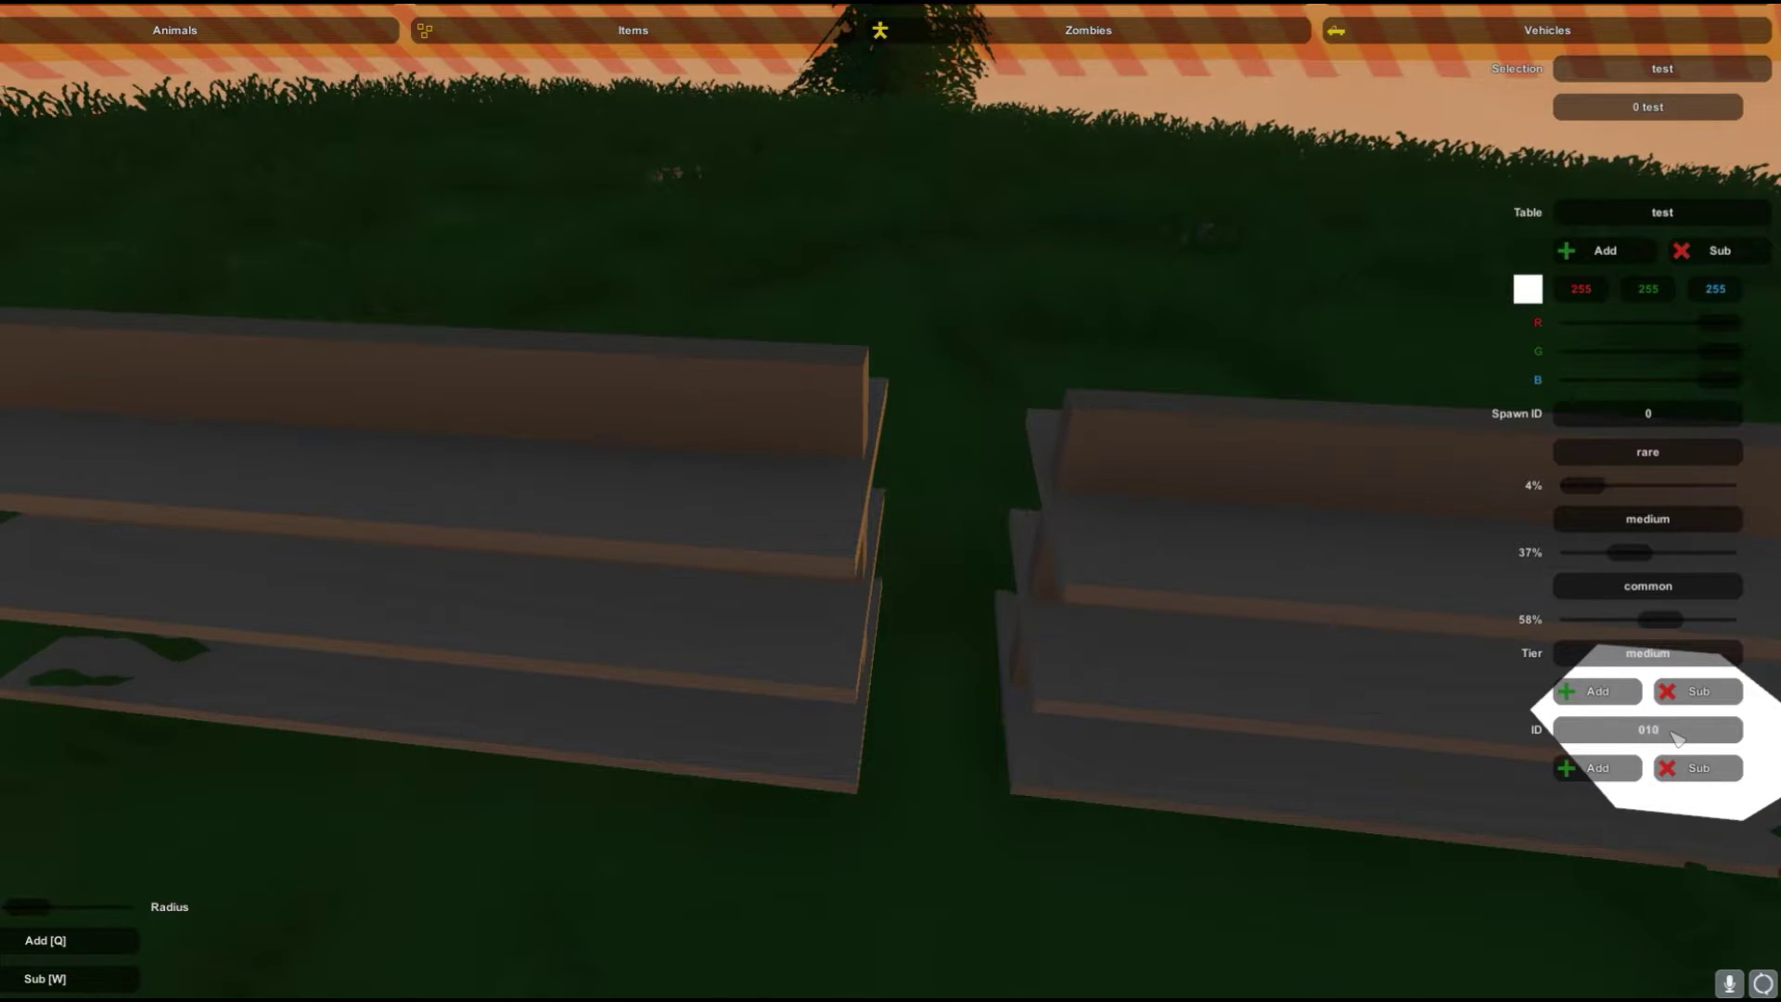
click(1612, 769)
text(1)
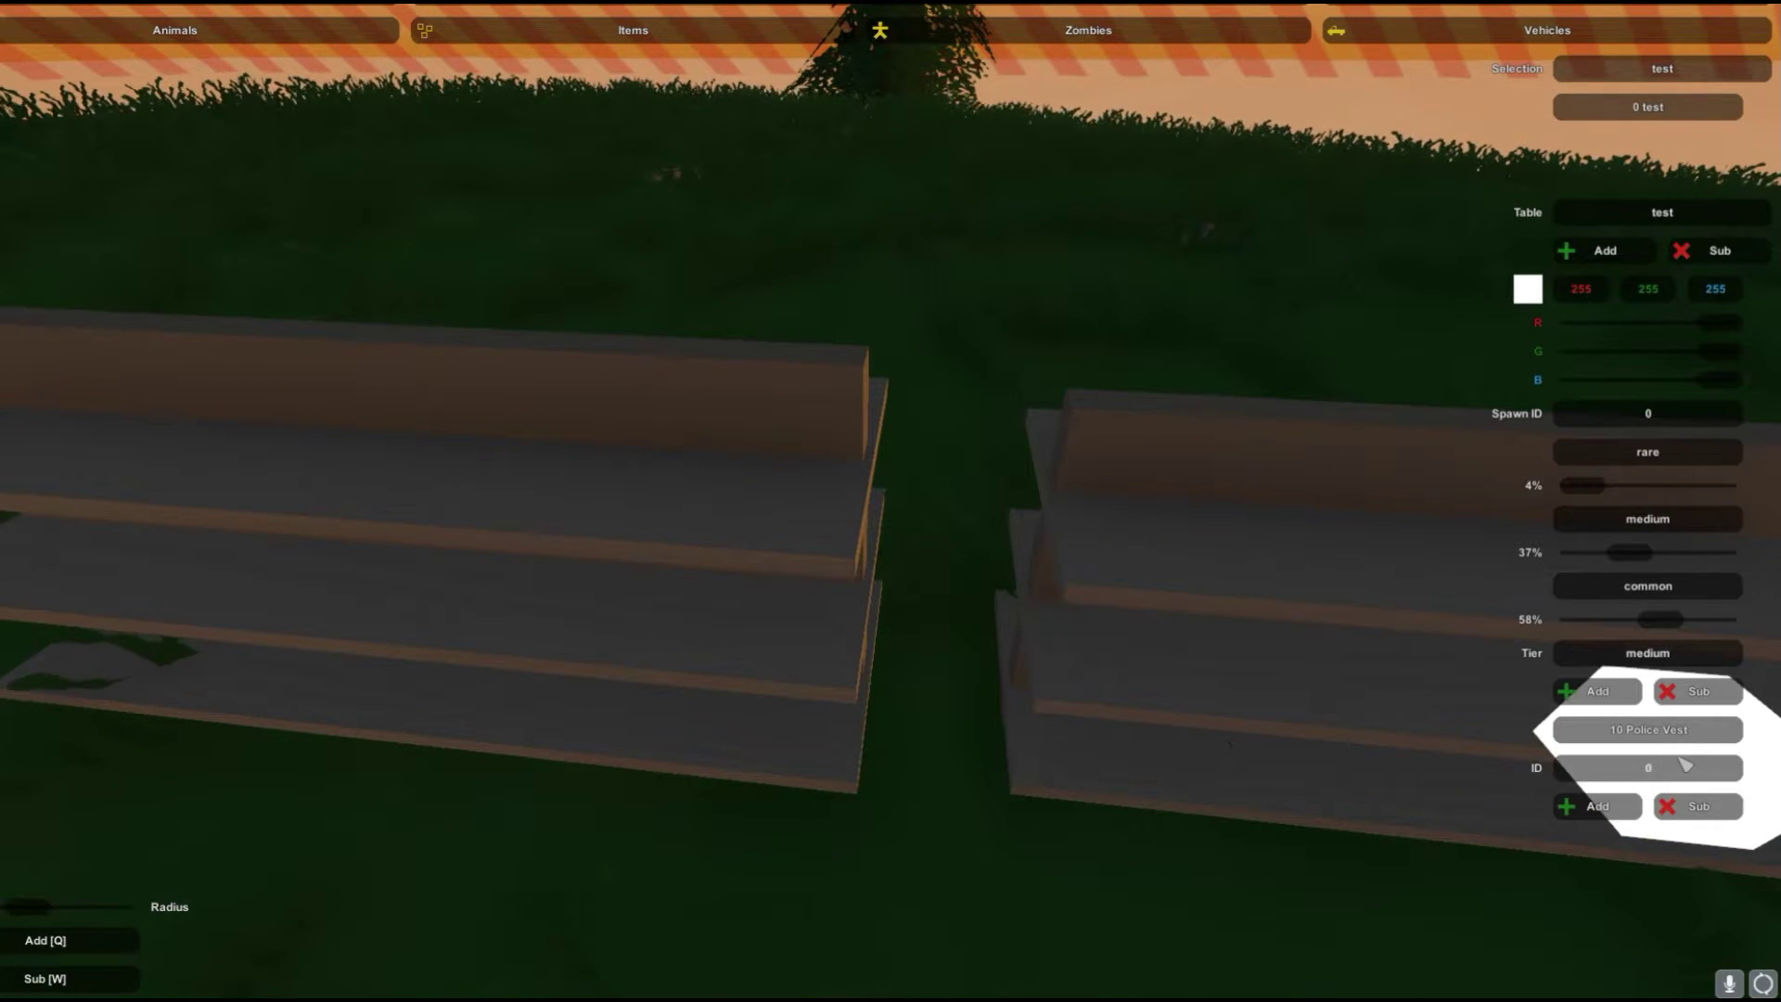
text(1)
click(1595, 806)
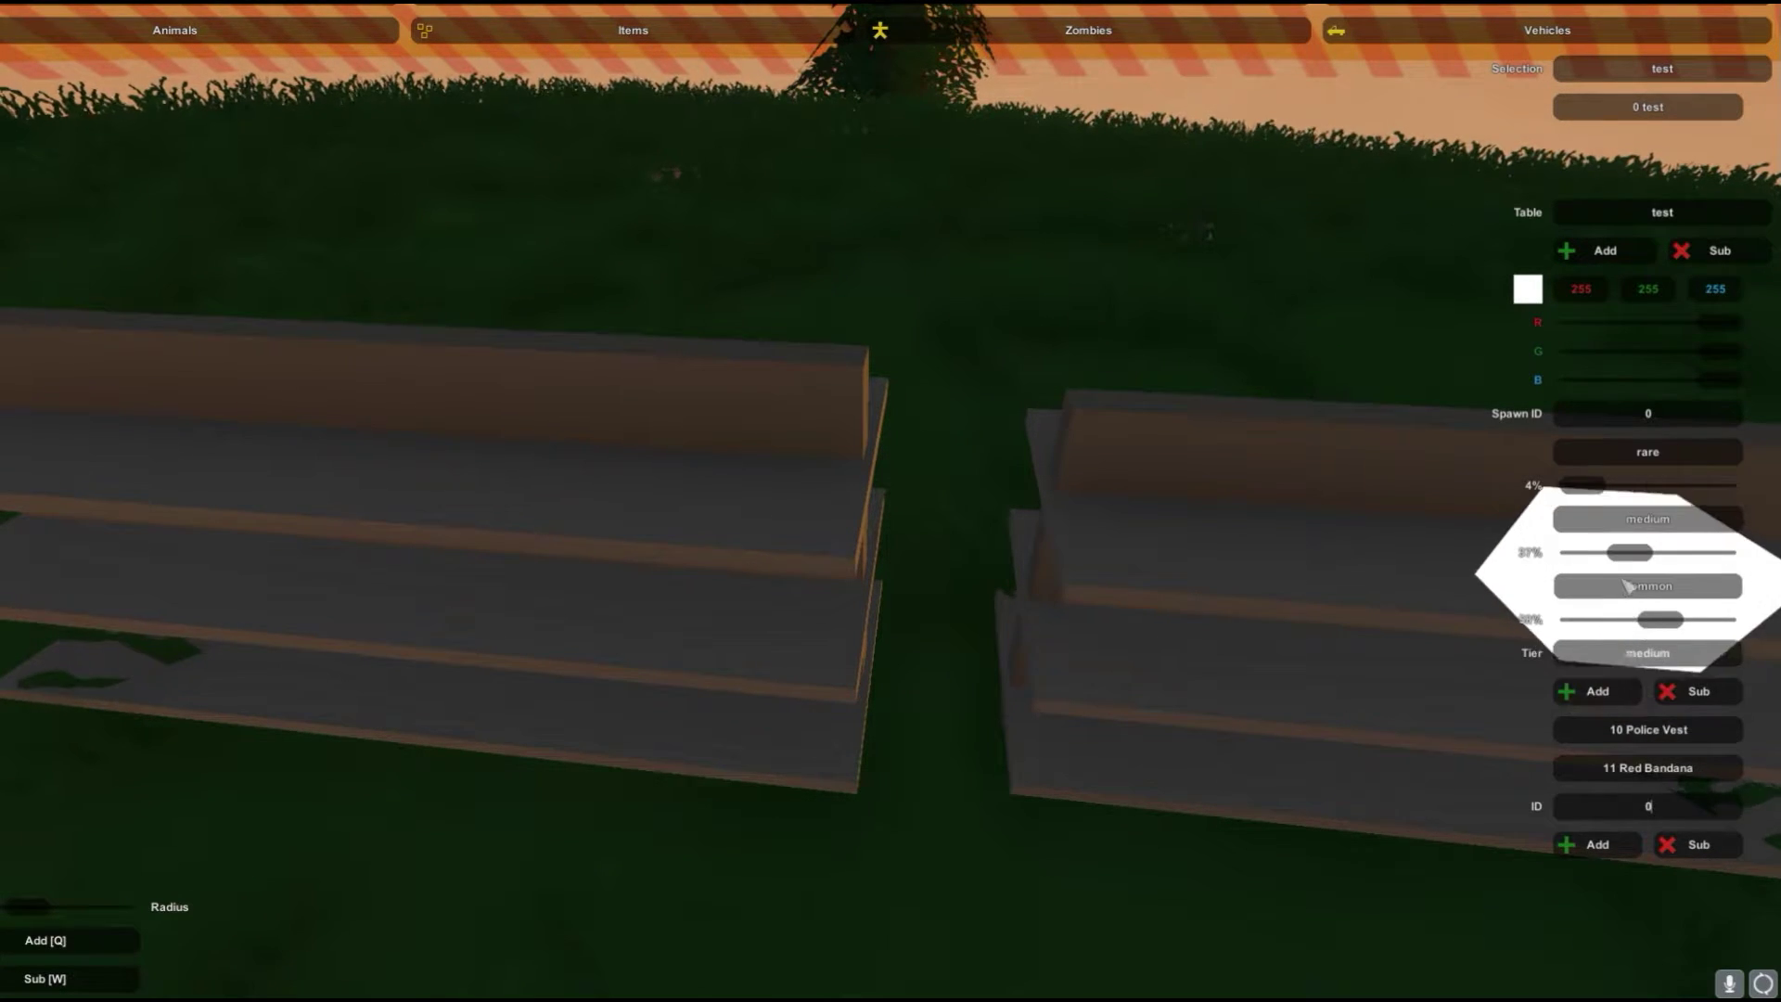
- Add item IDs 29 (Maple Fortification) and 20 (Timberwolf Magazine) to the common tier
click(1700, 692)
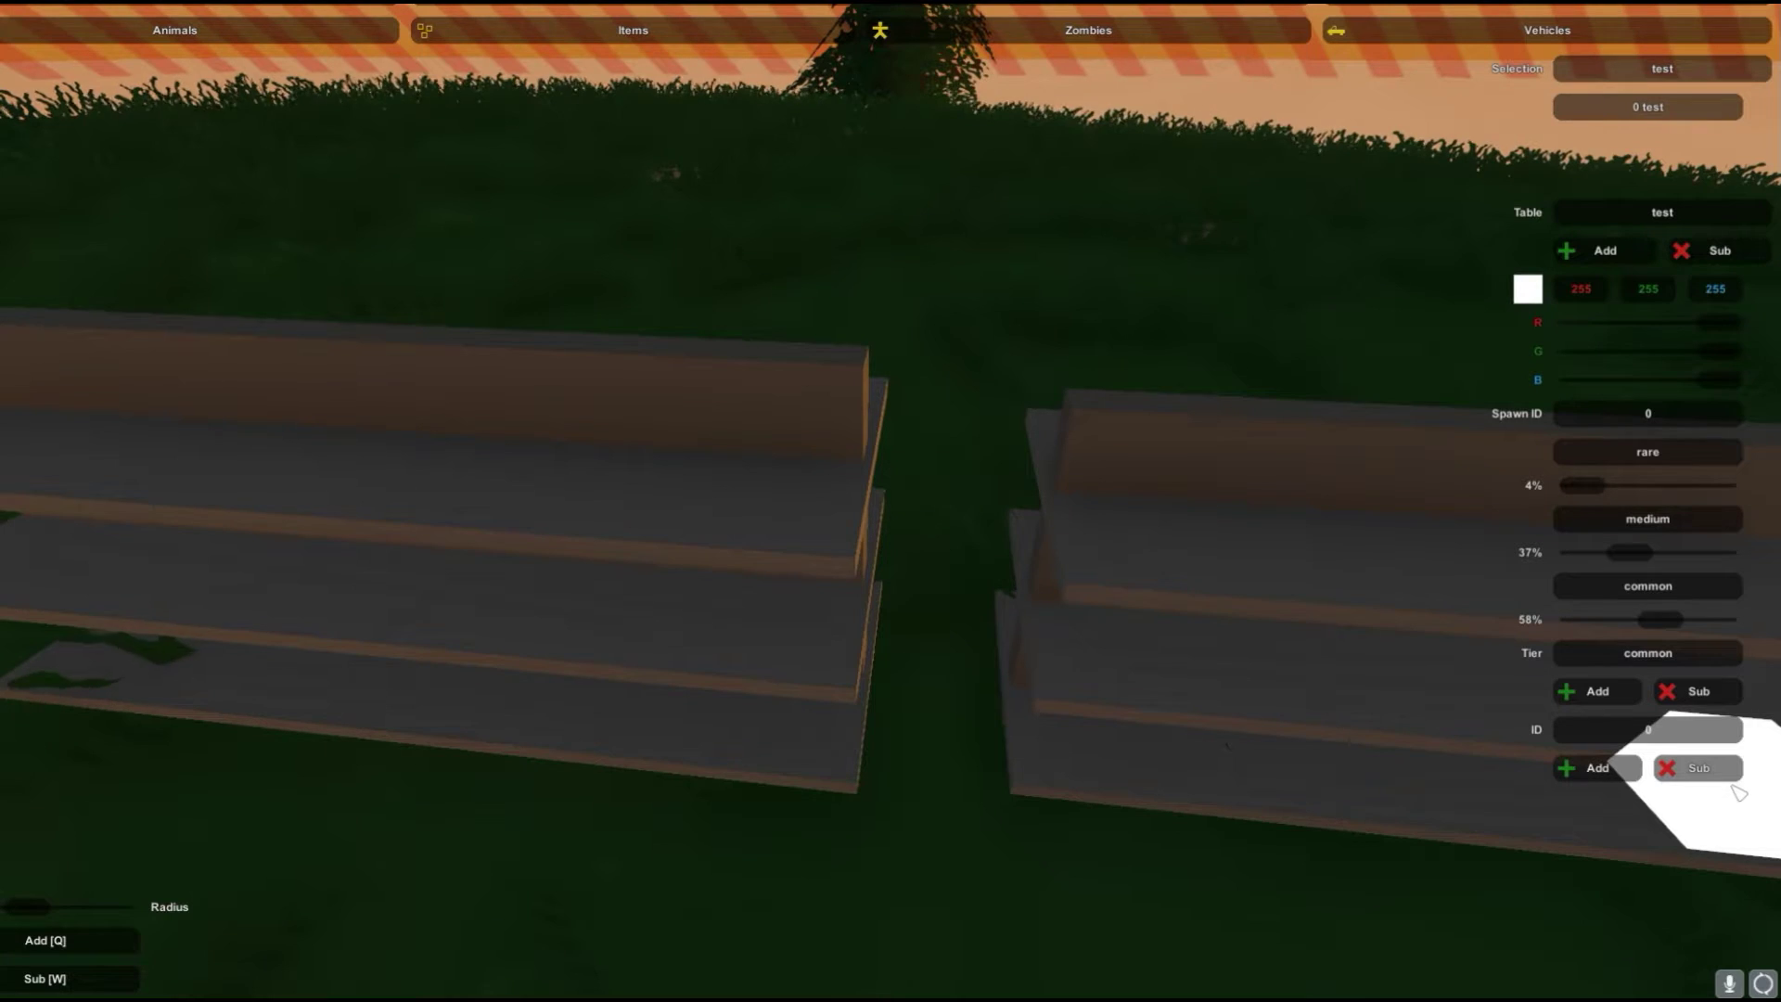
click(1614, 775)
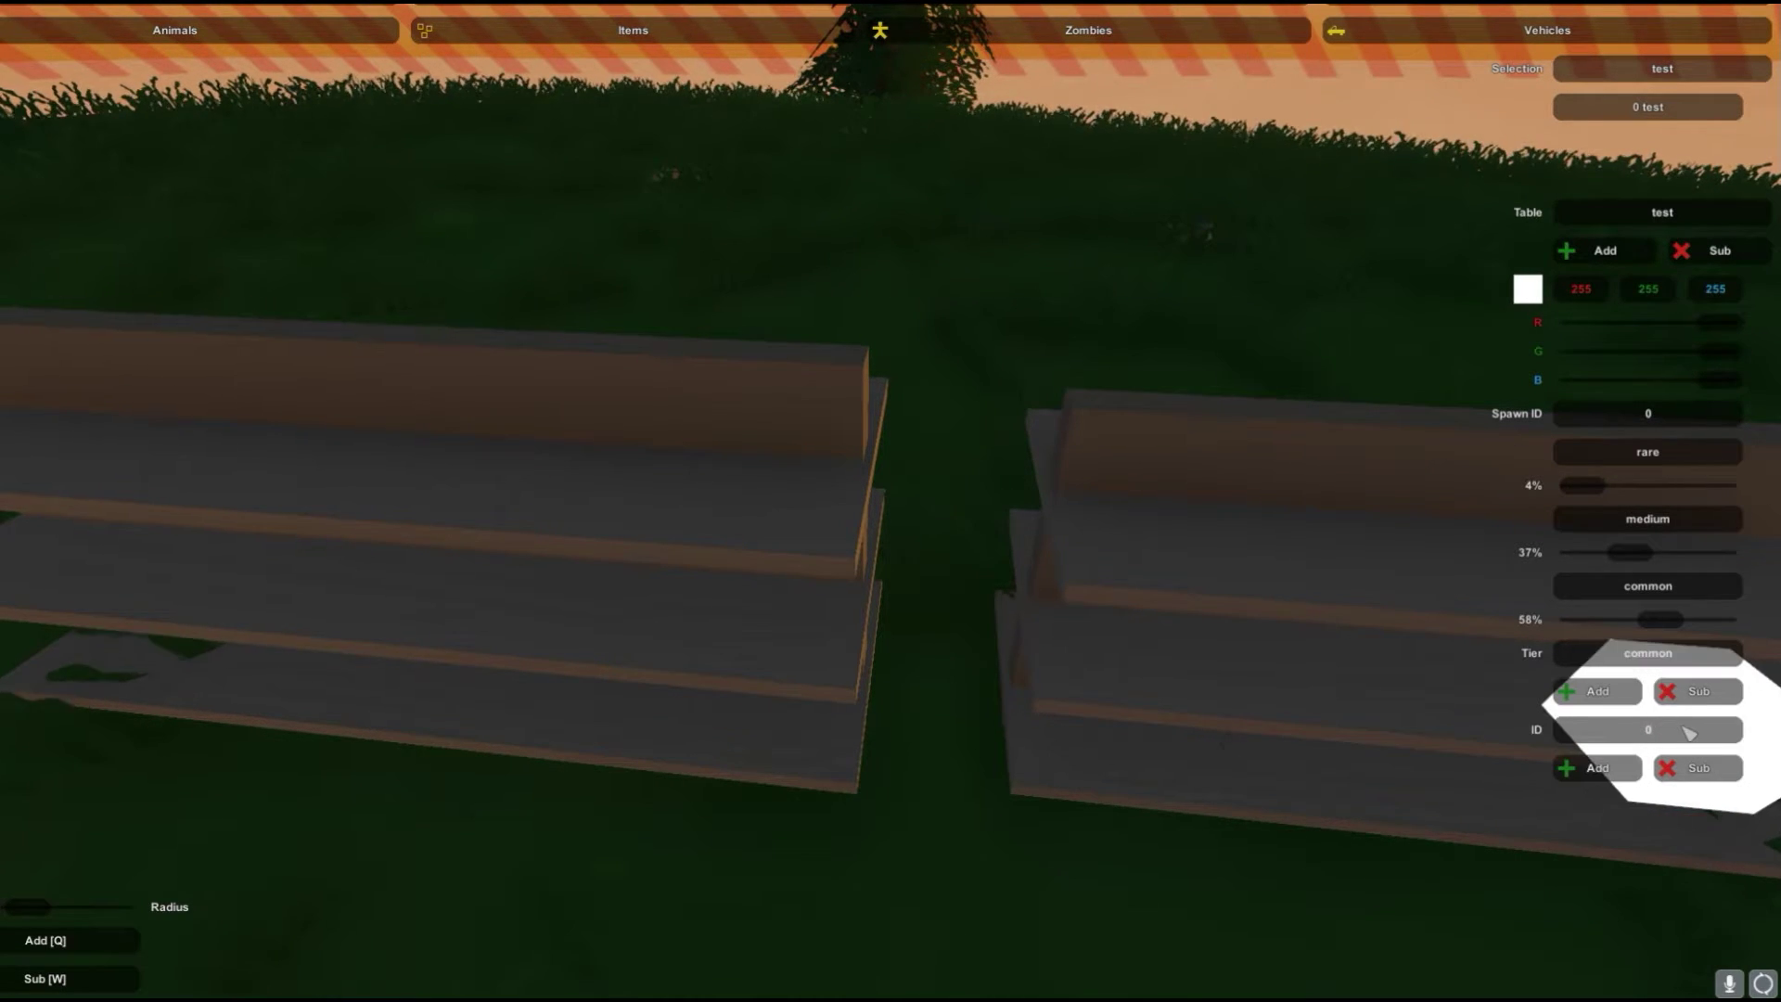
text(2)
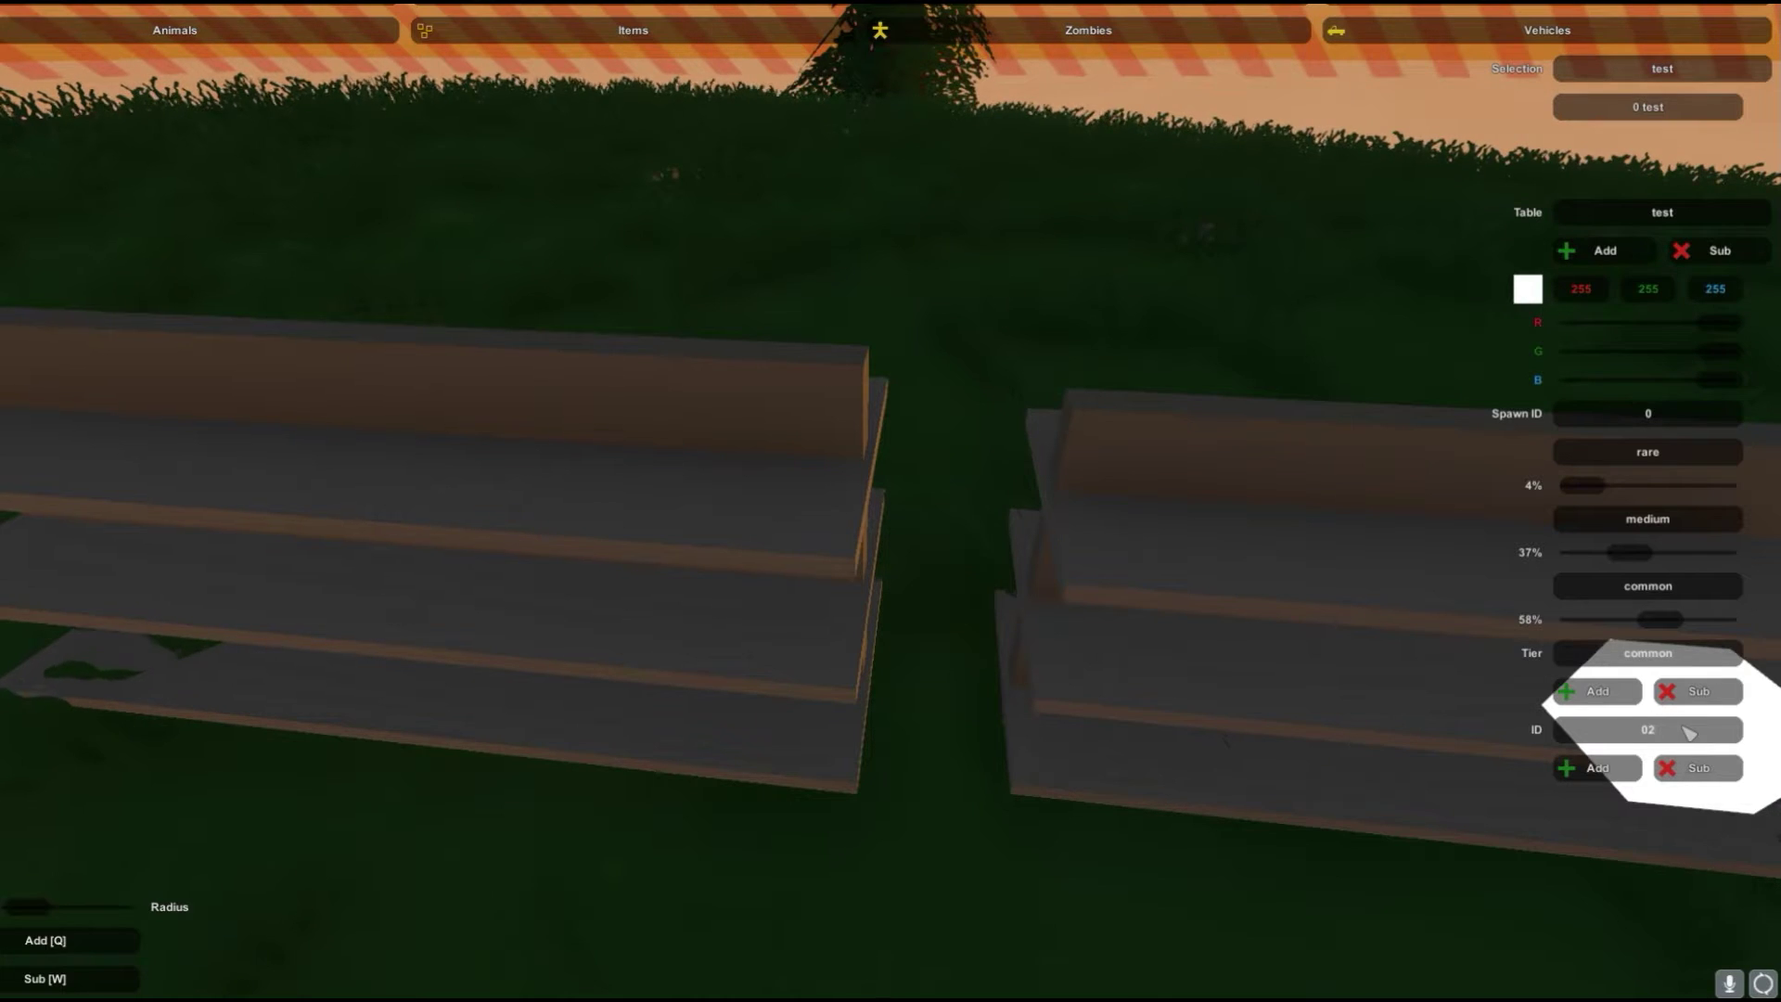
text(9)
click(1619, 770)
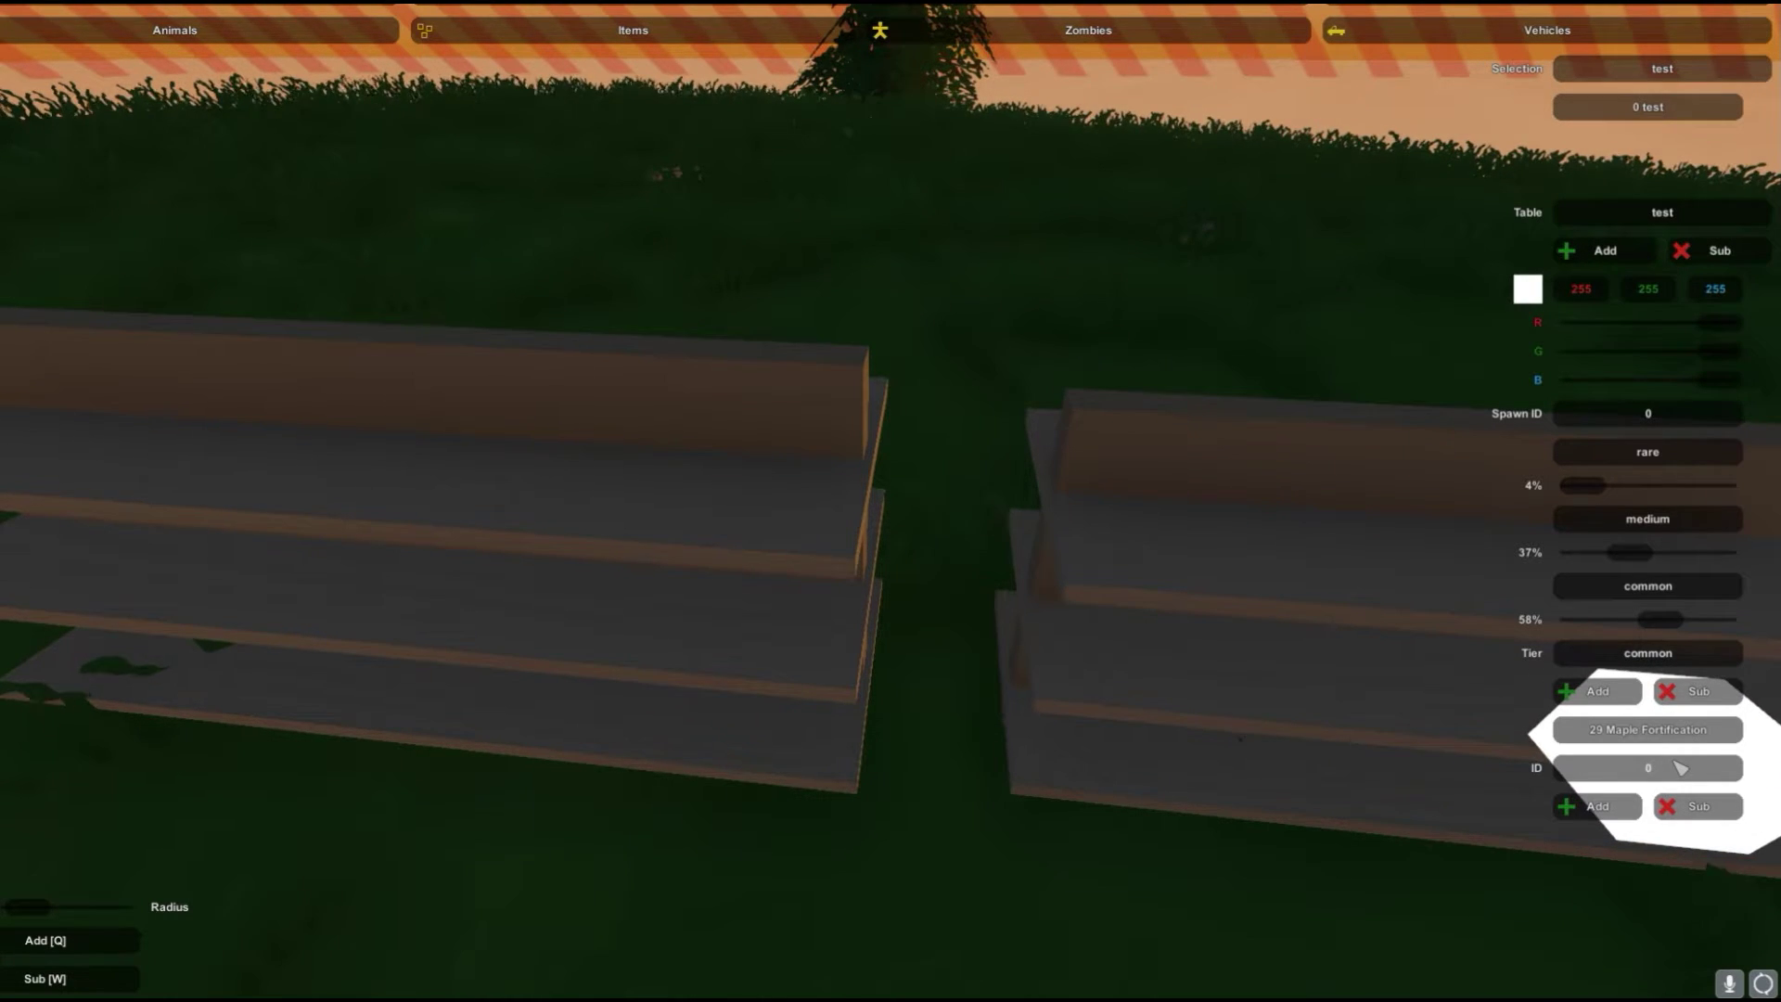
text(20)
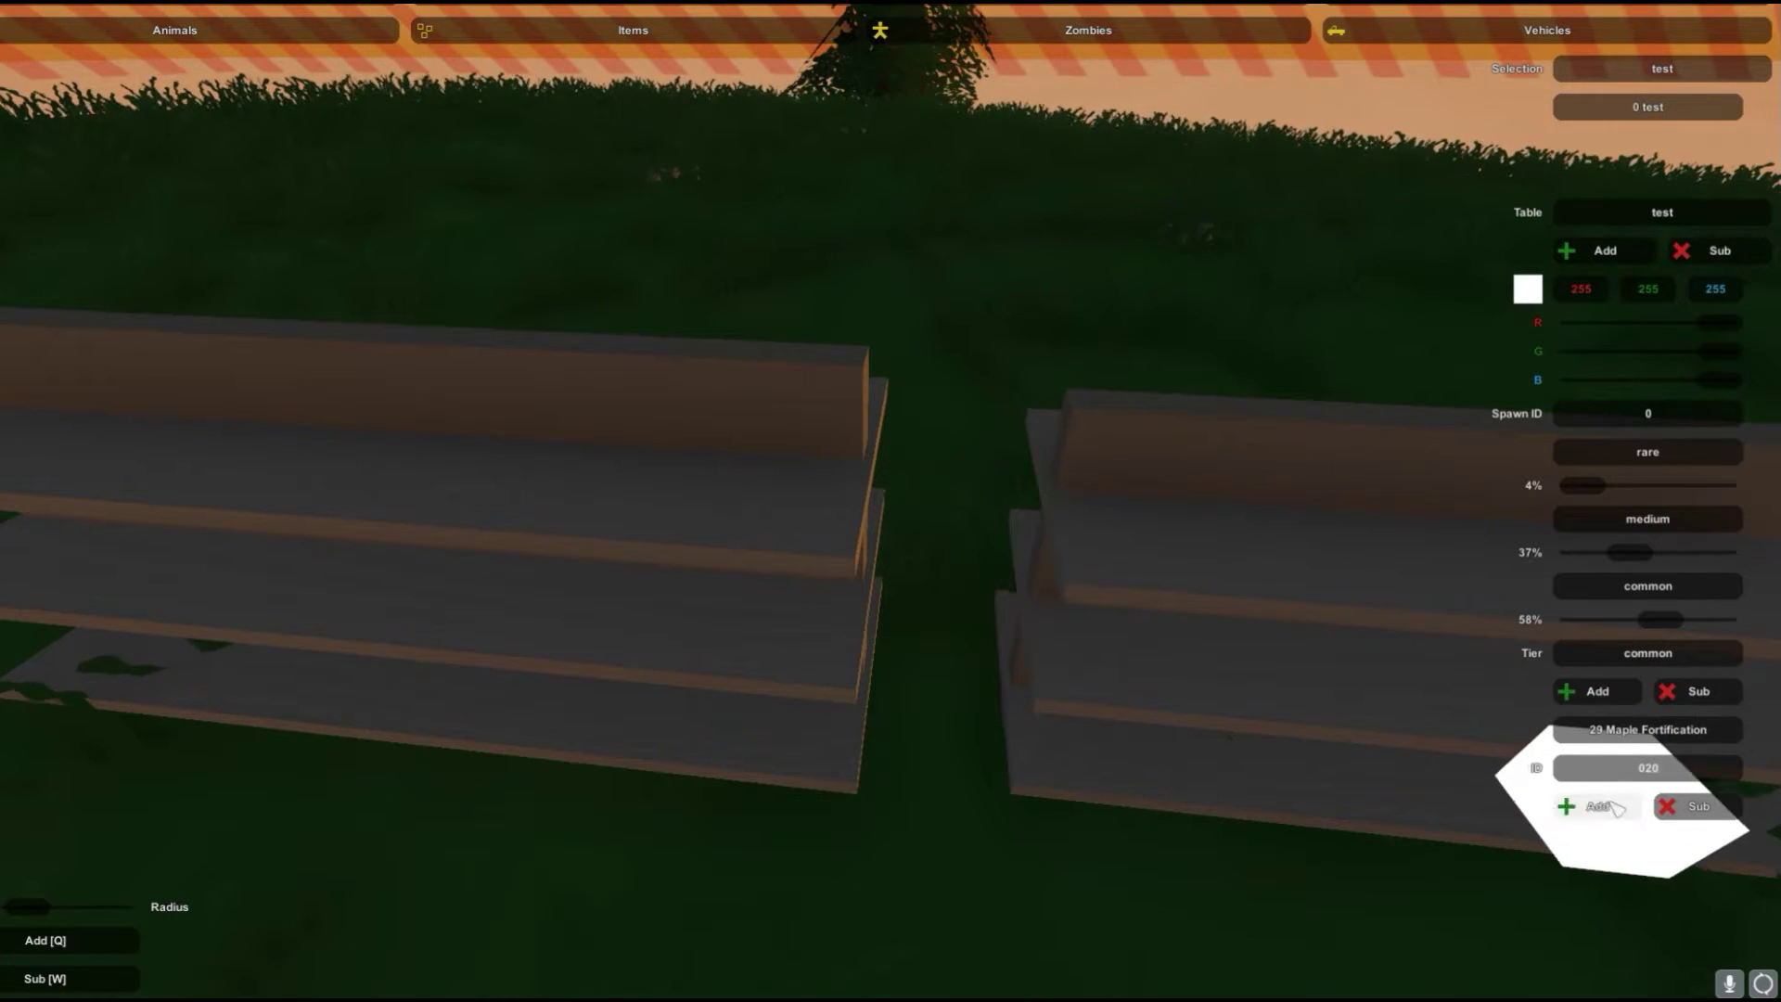
click(1610, 807)
- Review the item lists of the test table's rare, medium and common tiers
right_drag(1410, 714, 1734, 591)
key(s)
right_drag(890, 501, 1484, 520)
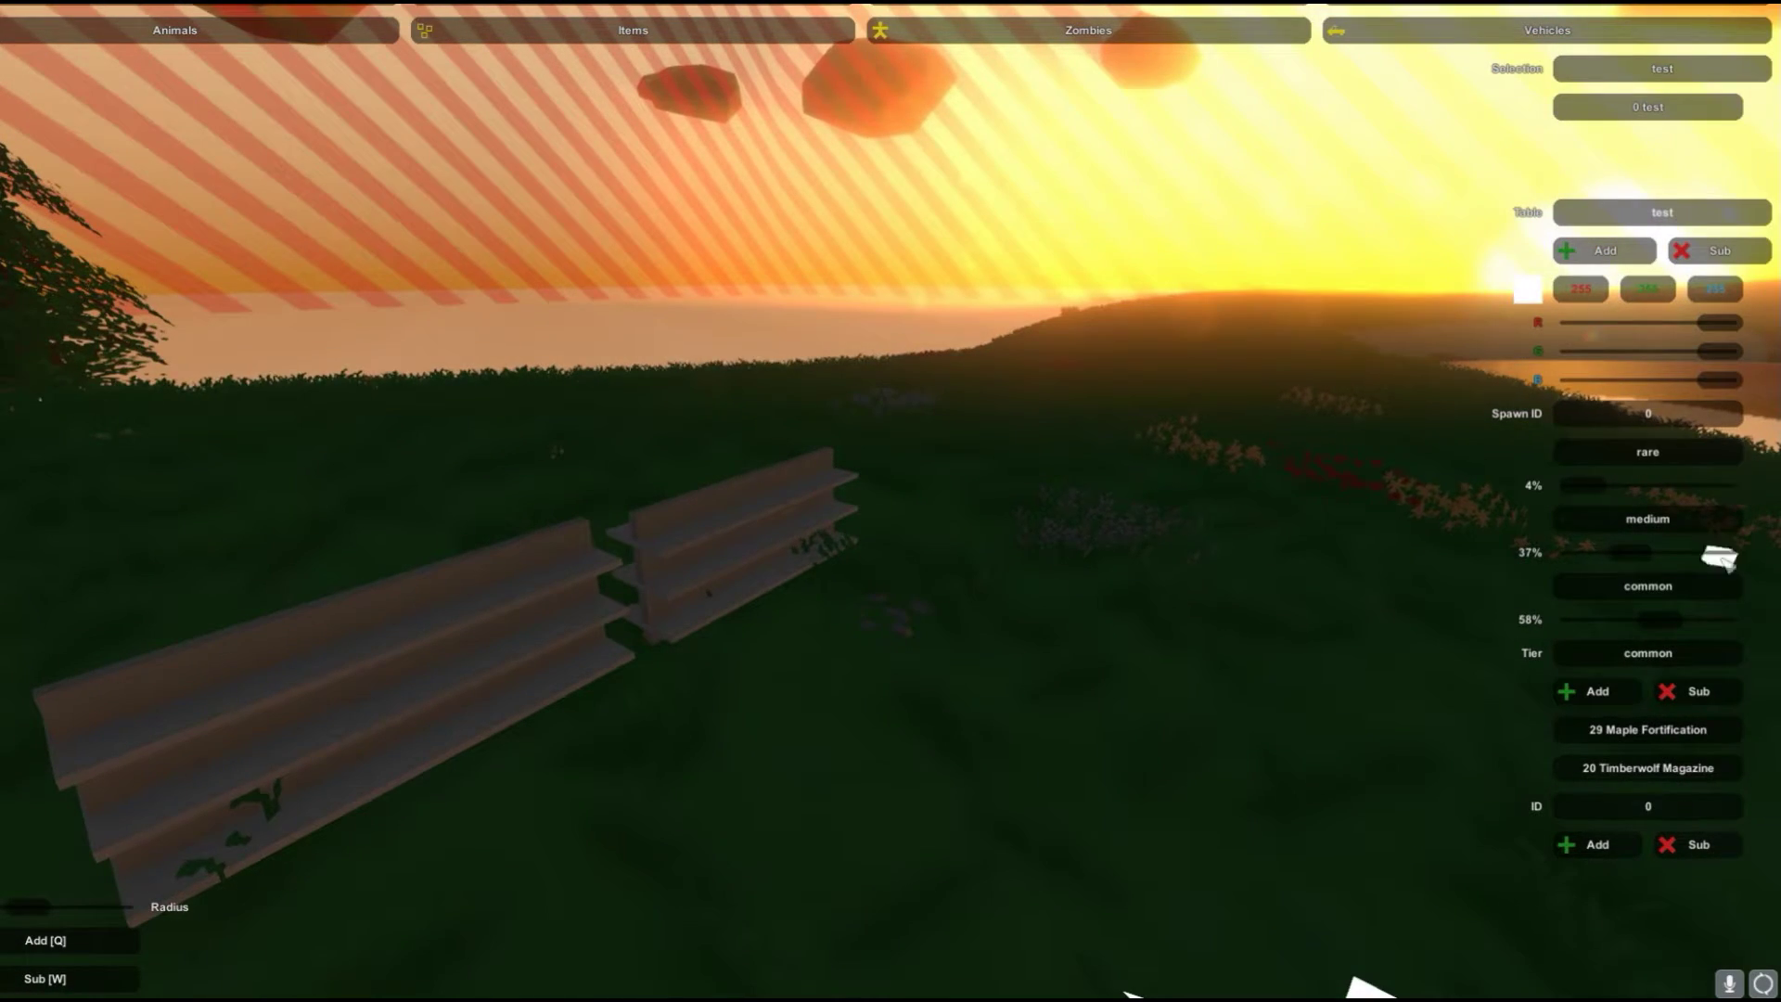
click(1648, 518)
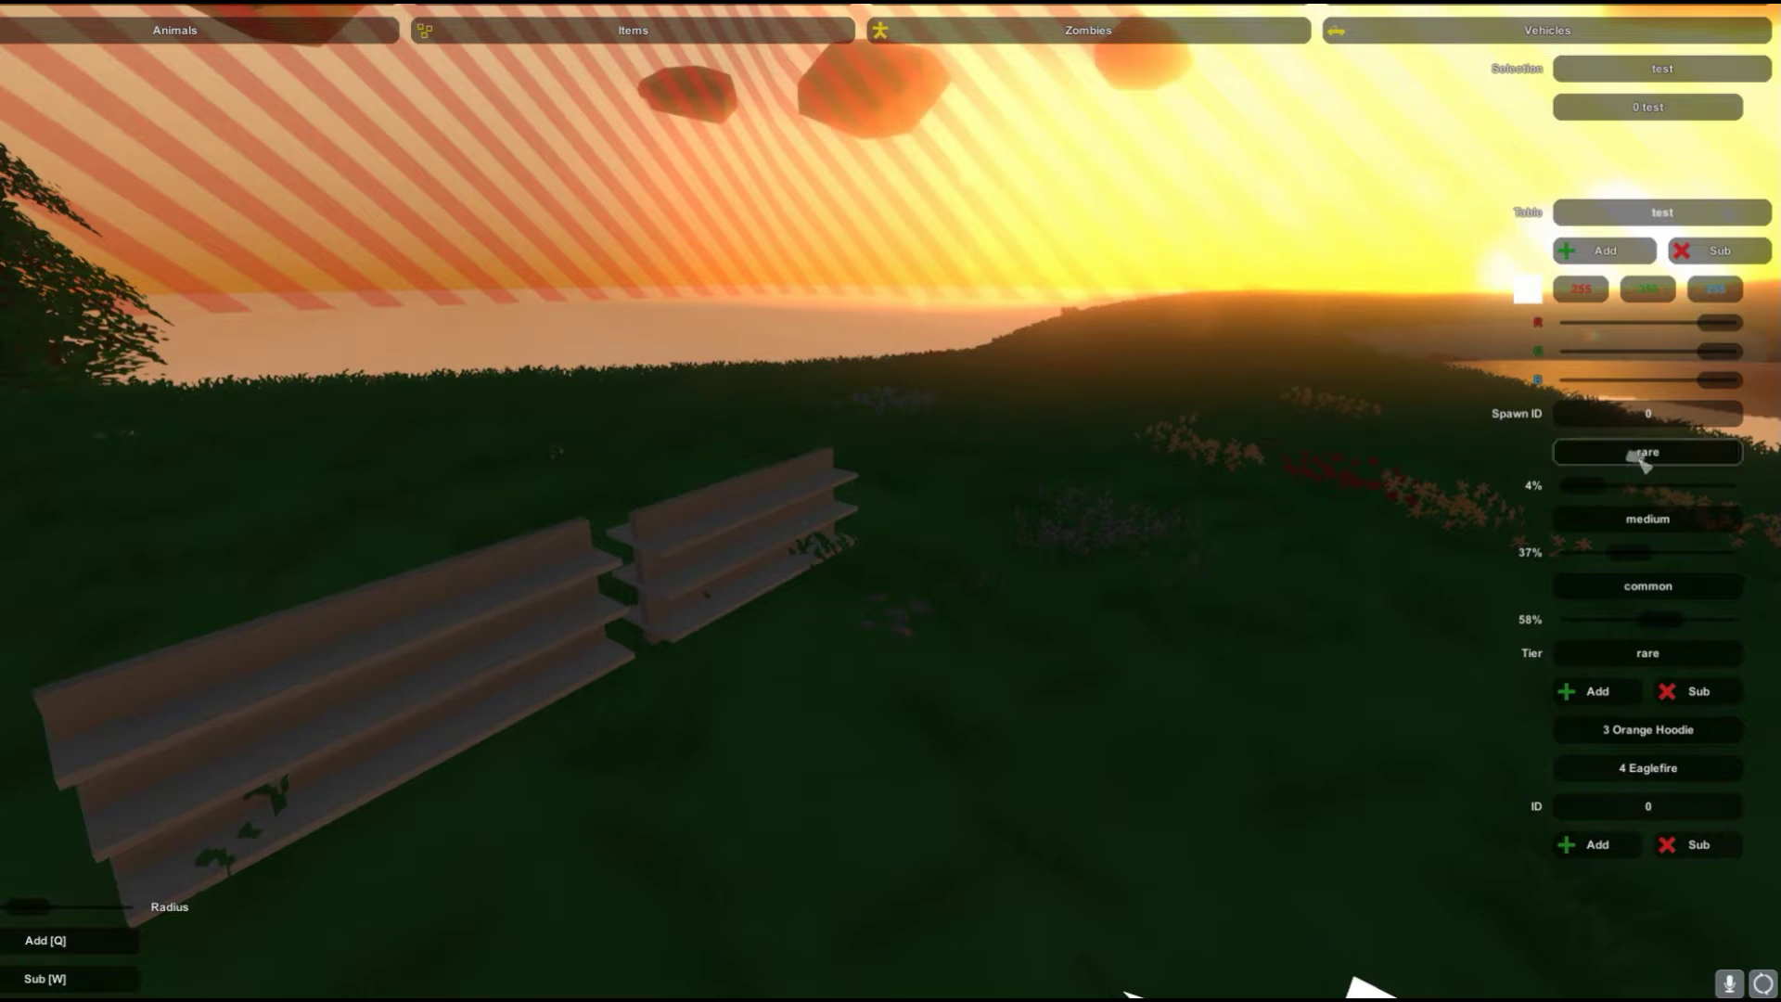
click(1624, 519)
click(1625, 586)
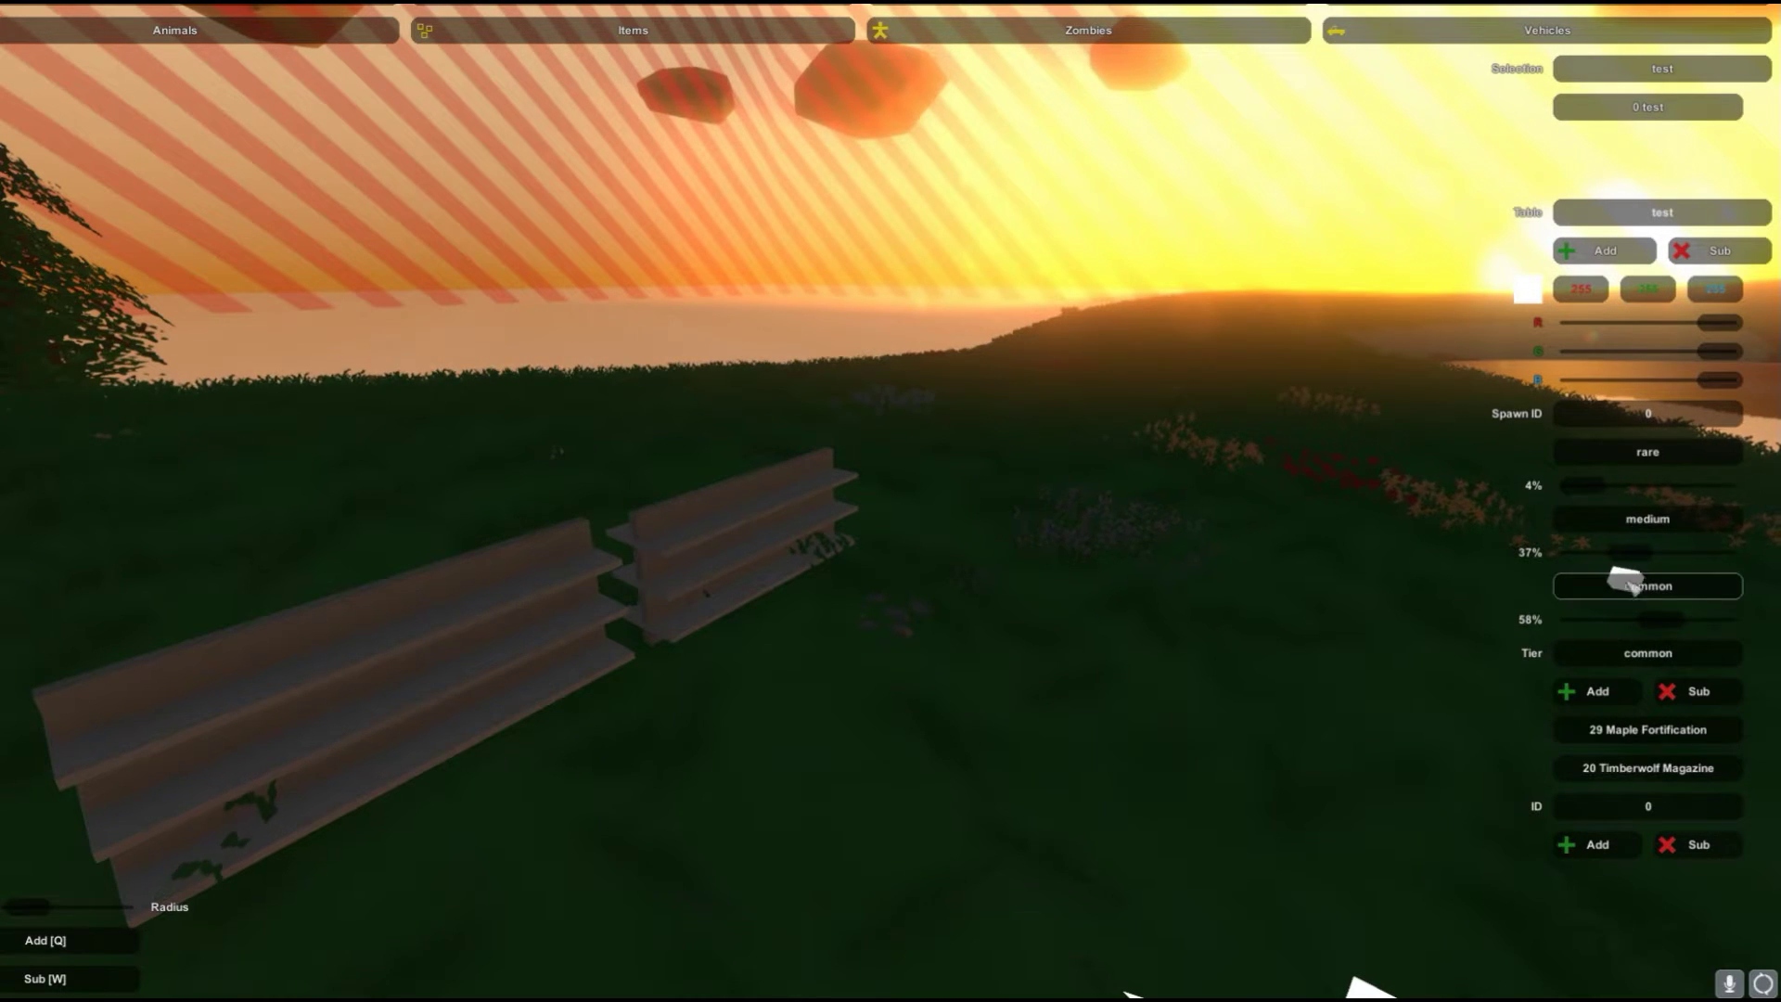
- Recheck the item lists of the rare and medium tiers, ending on the medium tier
click(1631, 521)
click(1614, 454)
click(1621, 521)
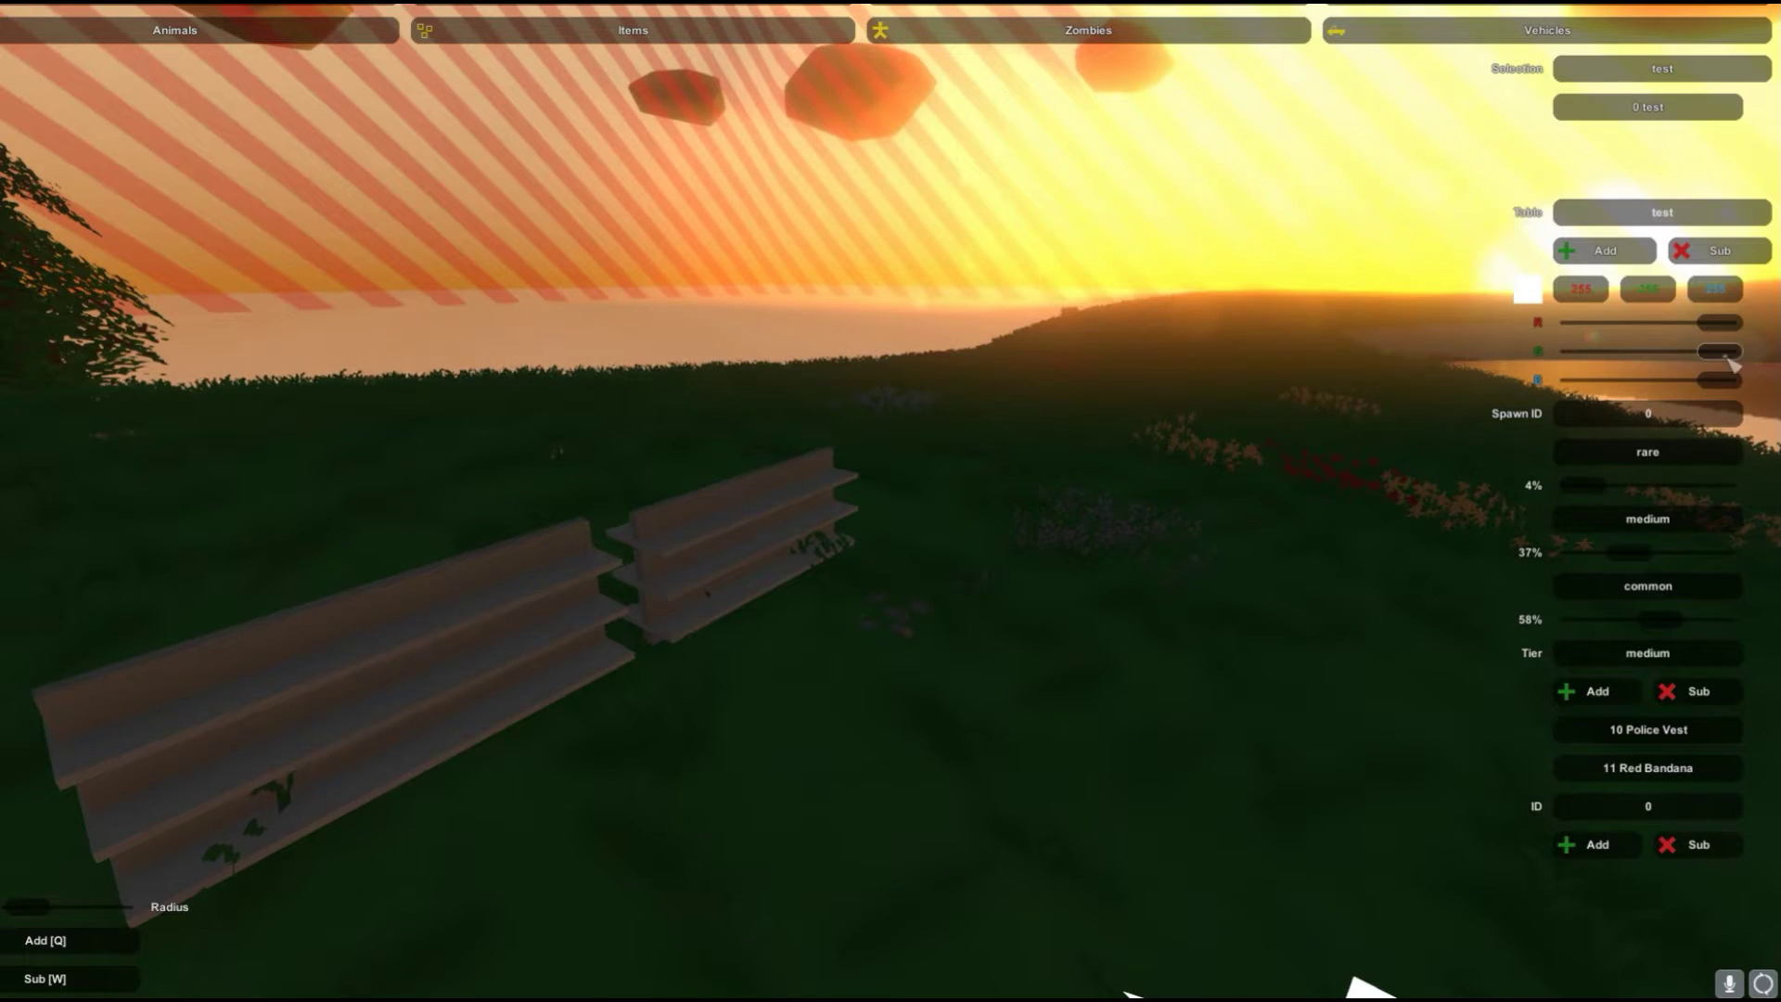
- Set the test table's marker color to green with RGB values 0, 255, 0
mouse_move(1711, 354)
mouse_down()
mouse_move(1574, 351)
mouse_move(1718, 355)
mouse_up()
right_drag(1043, 511, 1008, 538)
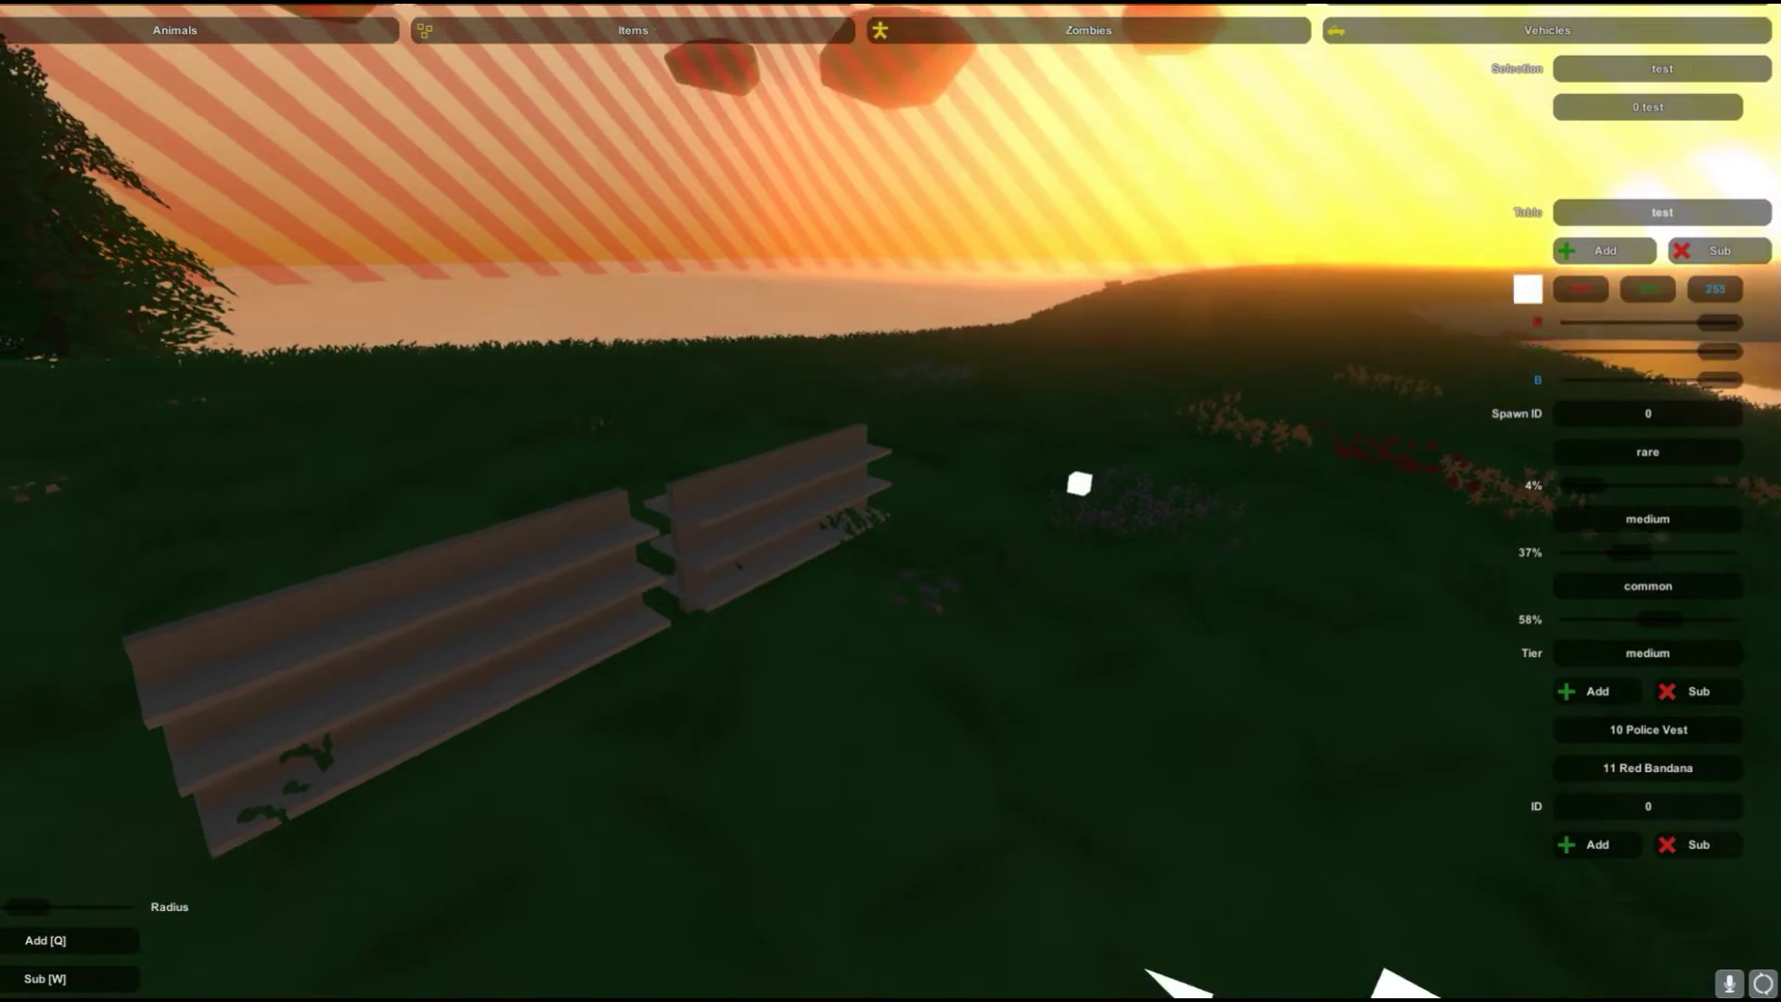
mouse_move(890, 501)
right_down()
mouse_move(807, 668)
mouse_move(1373, 547)
mouse_move(1428, 469)
mouse_move(1011, 371)
mouse_move(837, 517)
right_up()
key(a)
key(d)
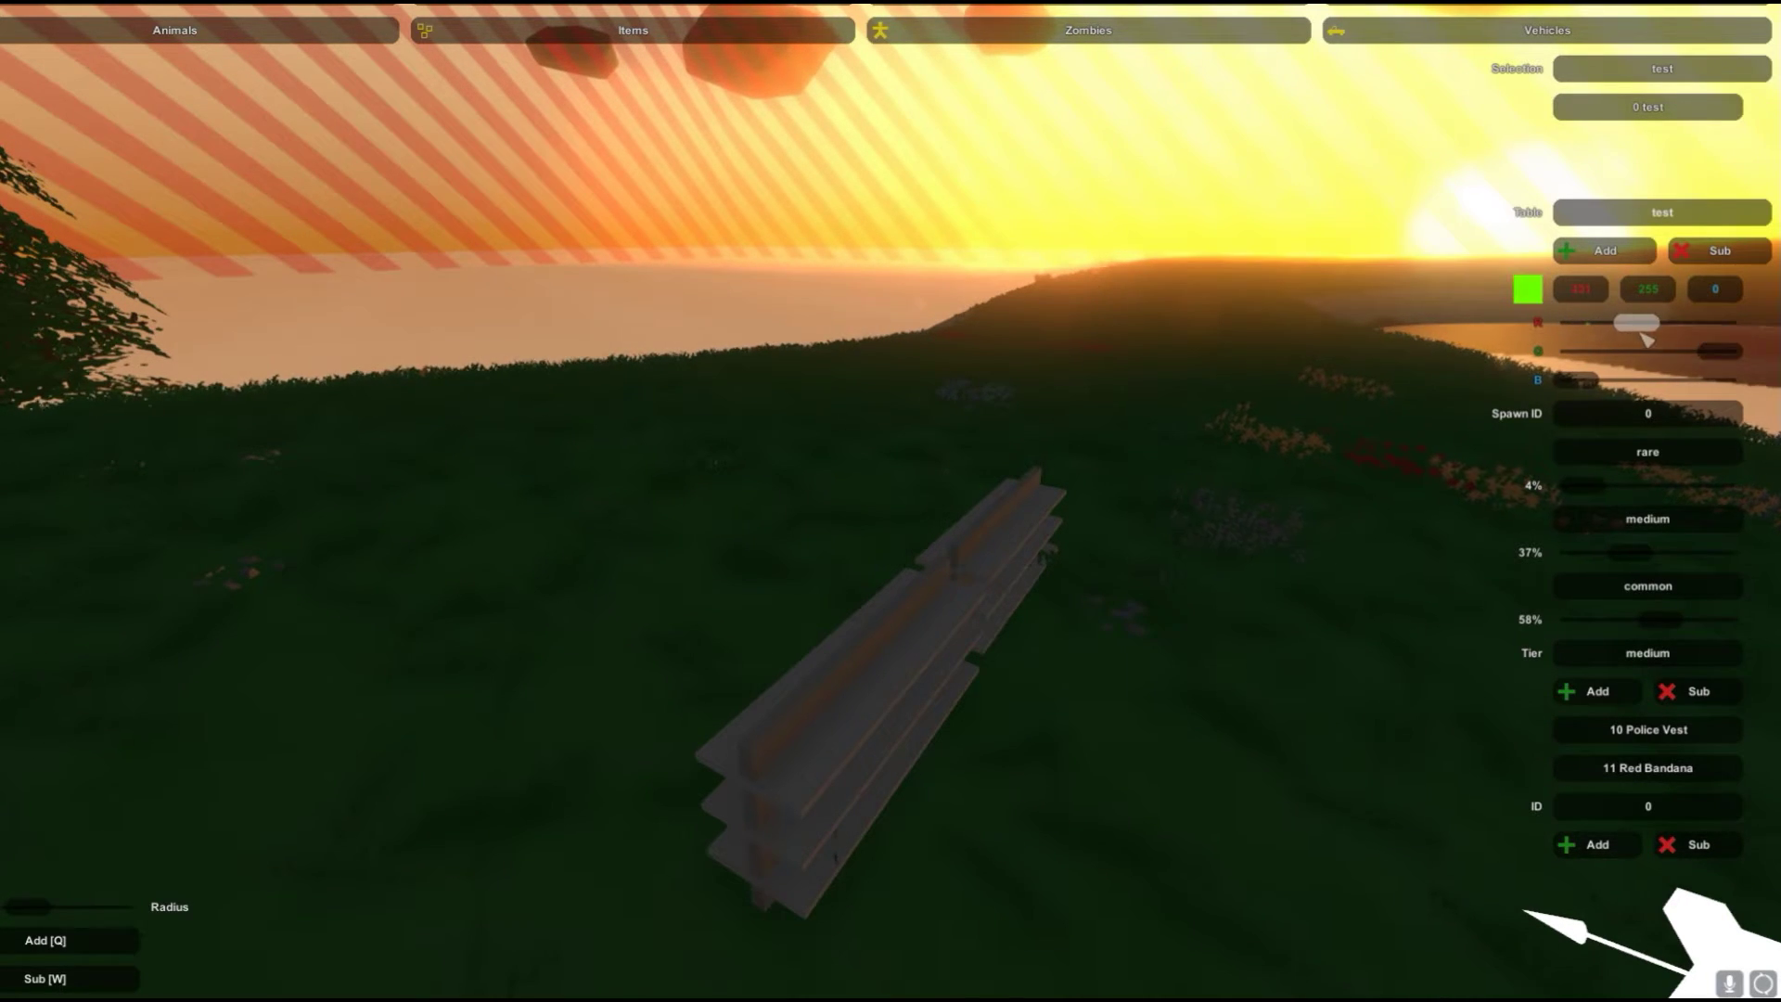
key(a)
right_drag(1326, 368, 1692, 367)
key(d)
key(d)
right_drag(1308, 414, 742, 483)
key(a)
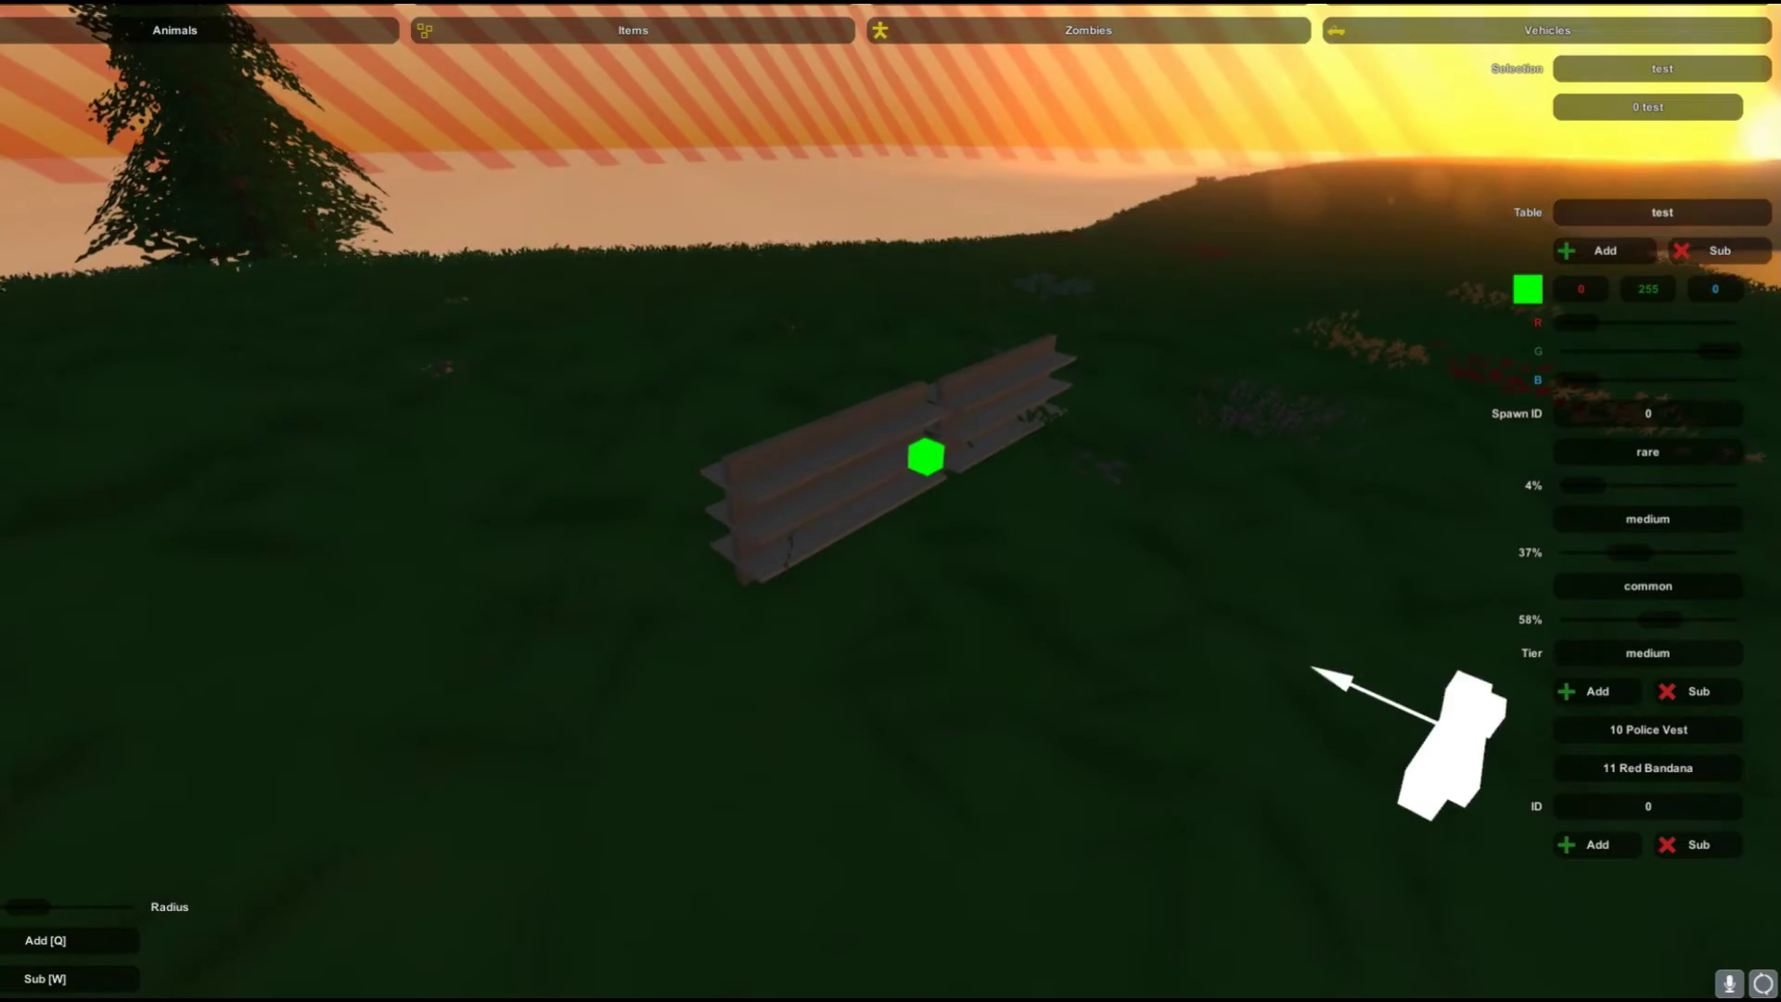
- Place several test item spawns at different heights along both shelf units
mouse_move(926, 459)
right_down()
mouse_move(967, 408)
mouse_move(890, 445)
mouse_move(482, 440)
right_up()
key(w)
click(825, 485)
key(d)
key(s)
click(957, 537)
key(d)
right_drag(957, 537, 177, 538)
right_drag(904, 549, 854, 485)
click(1028, 417)
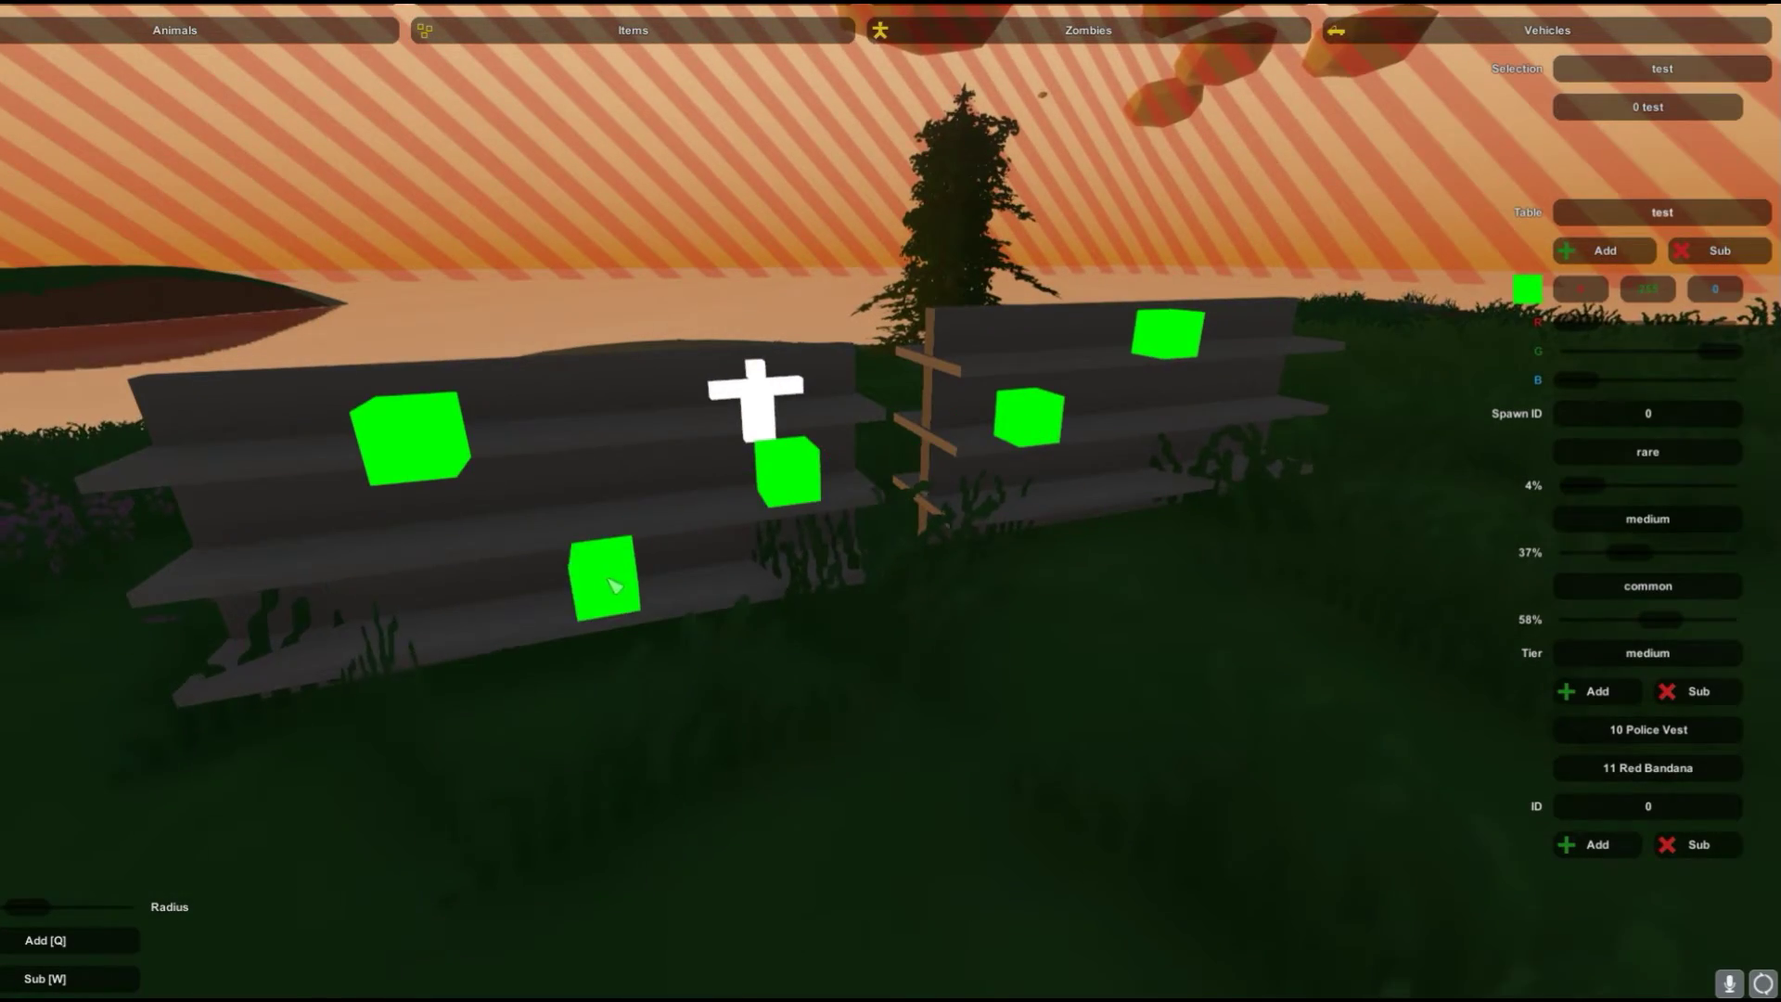
click(608, 580)
- Scatter more test item spawns on the grass around the shelves
key(a)
right_drag(608, 580, 870, 493)
click(862, 365)
click(923, 457)
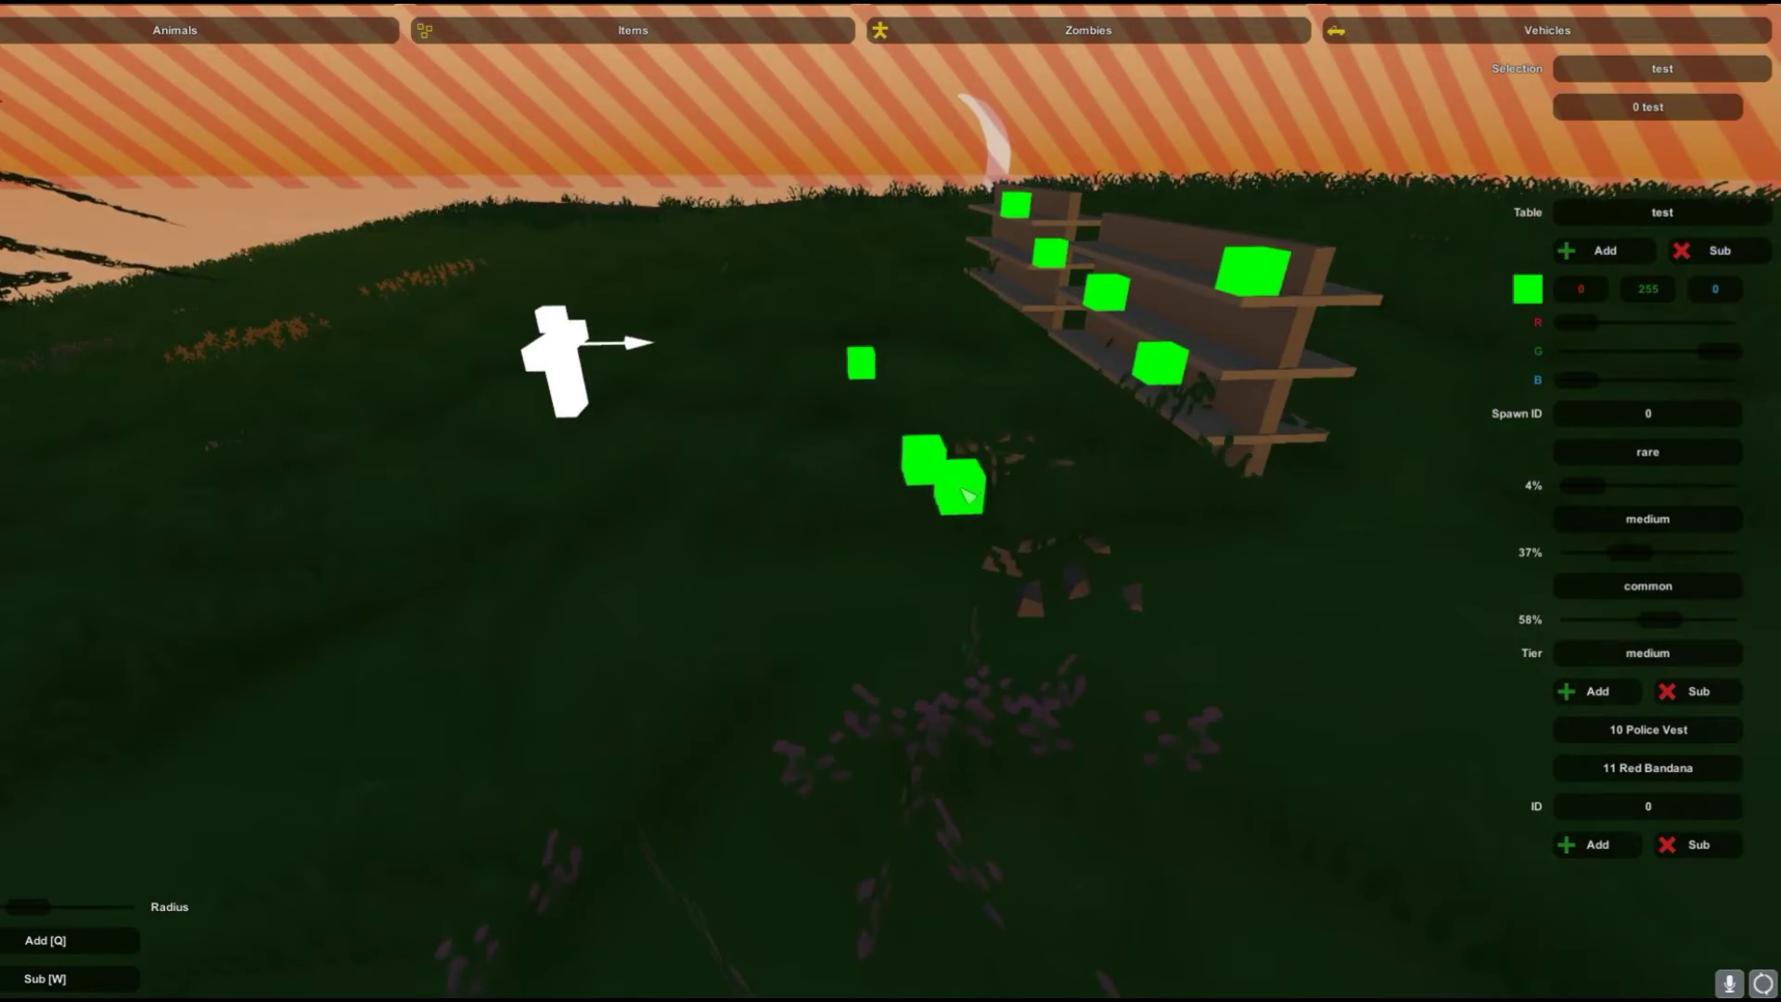
click(1273, 576)
key(d)
right_drag(1272, 576, 742, 742)
key(s)
right_drag(890, 501, 630, 436)
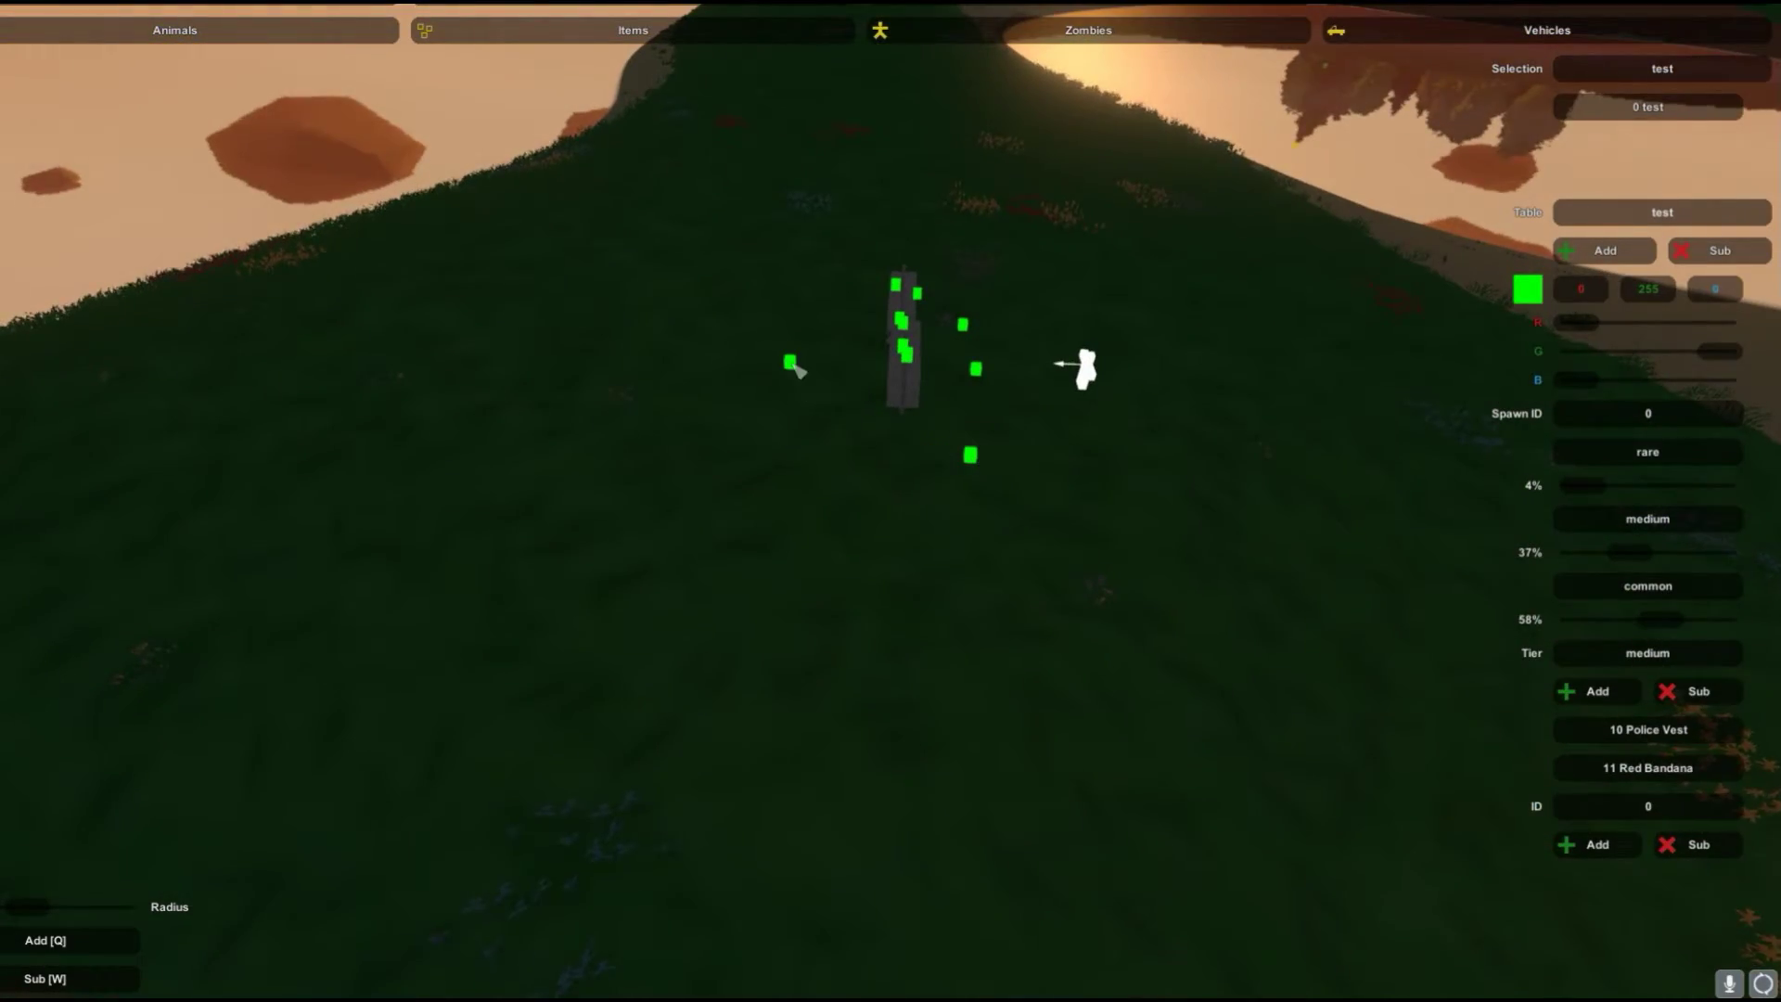
key(d)
right_drag(874, 444, 501, 389)
key(w)
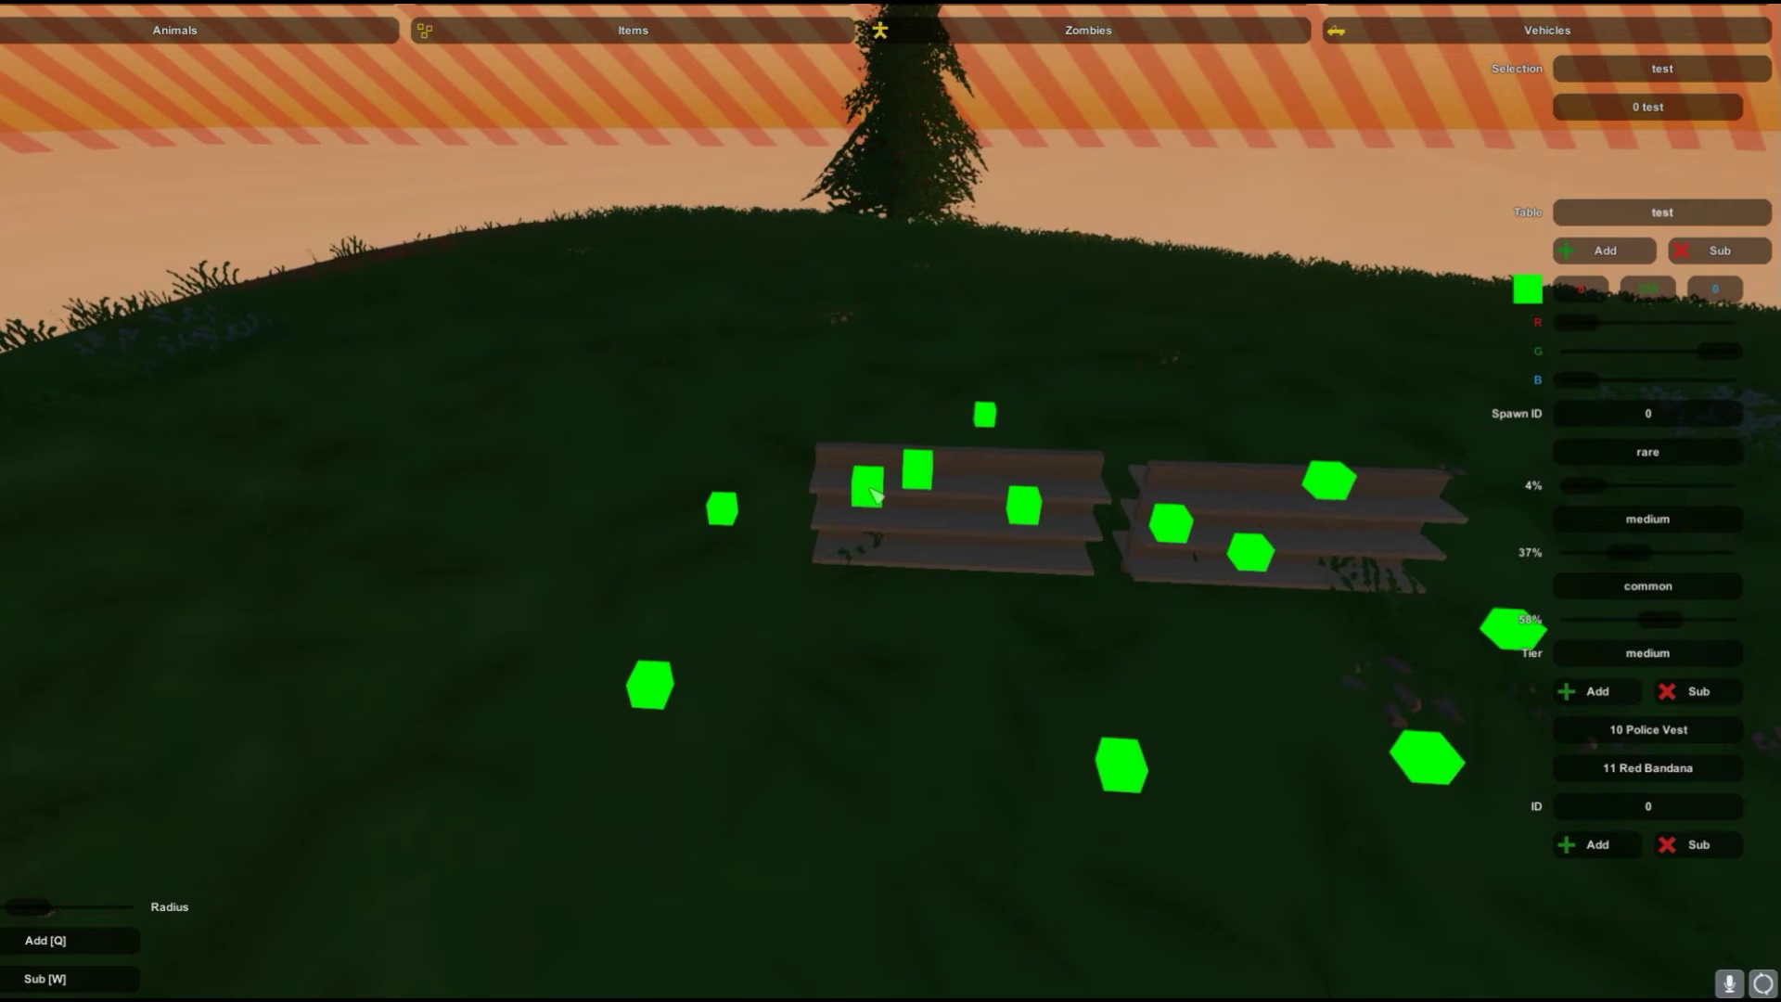
- Exit the map editor and walk around the shelves in the playable map to inspect the spawned items
key(Escape)
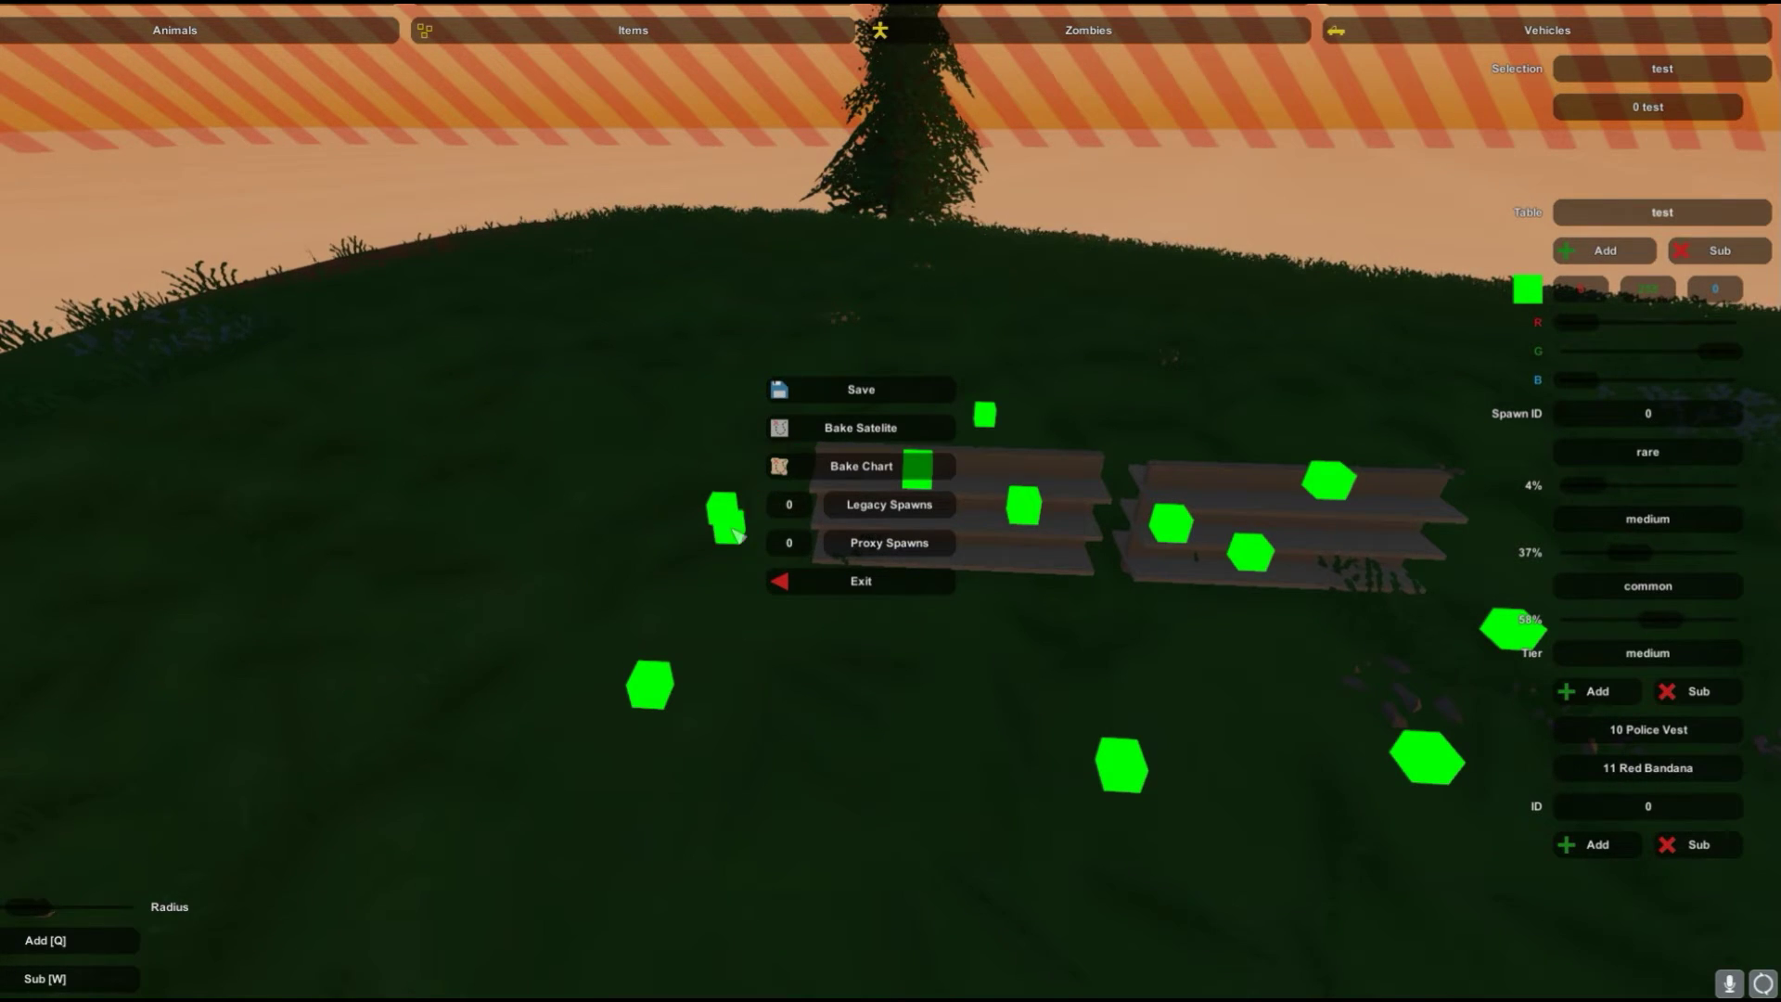
click(838, 585)
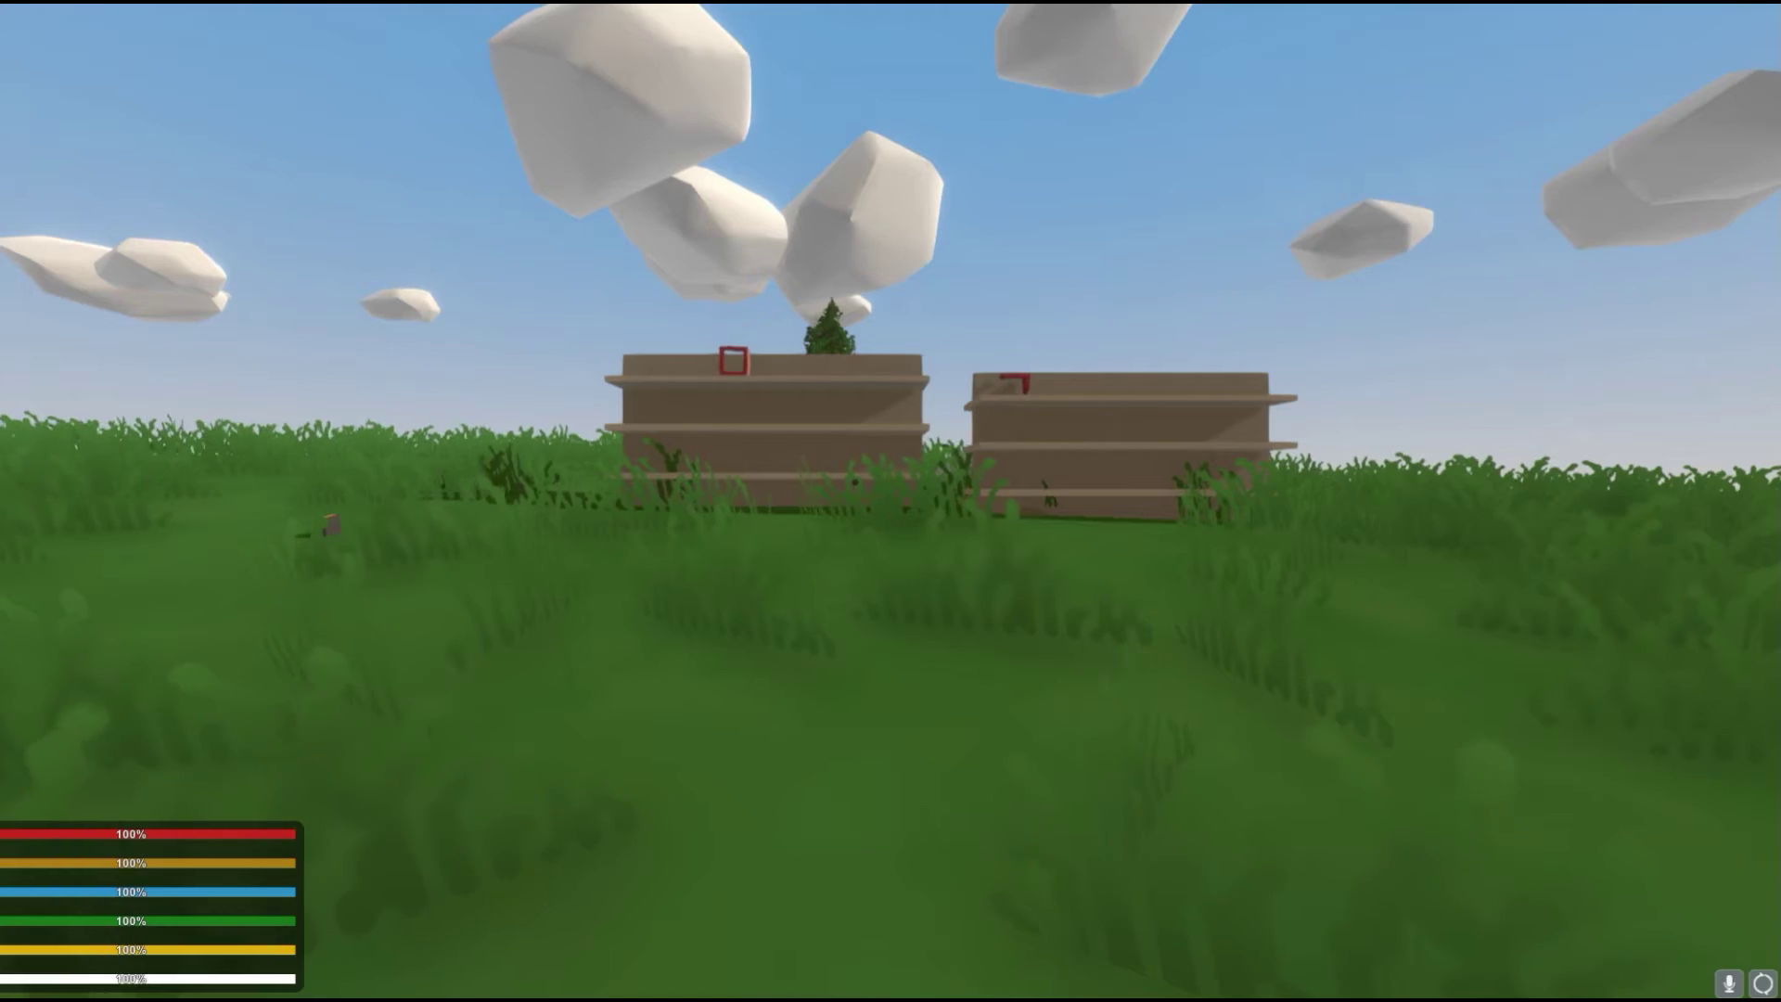
key(a)
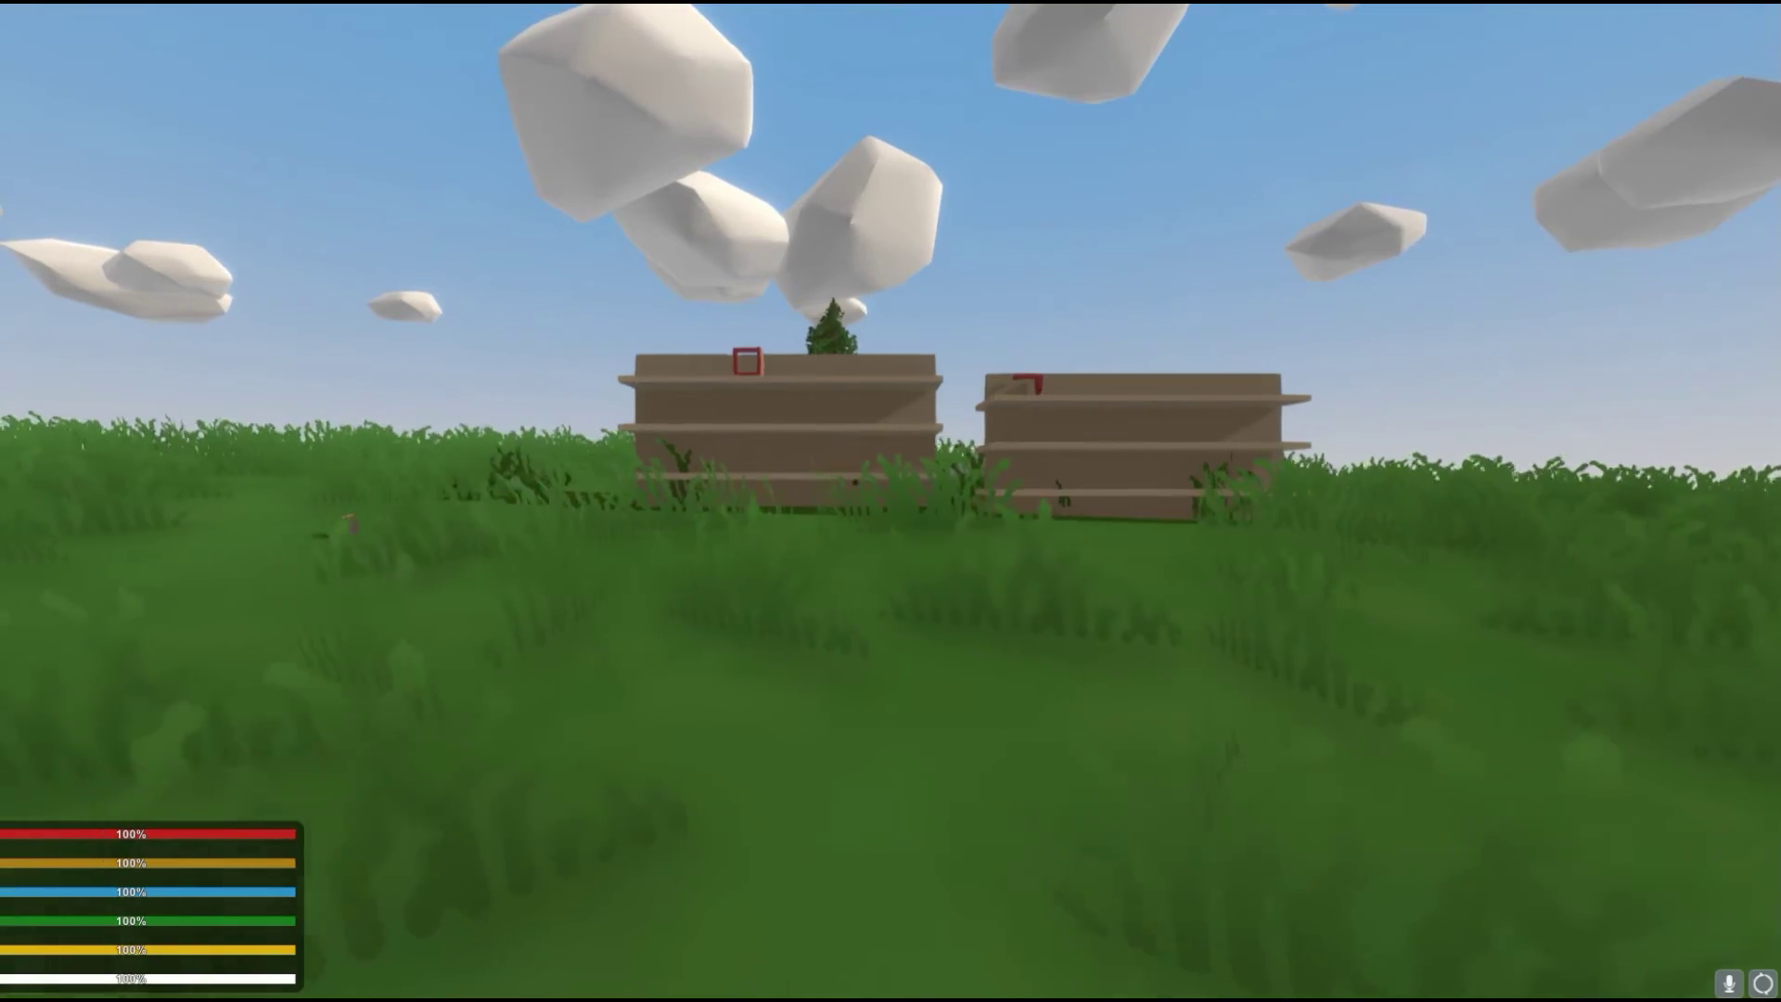
key(h)
key(w)
key(w)
key(a)
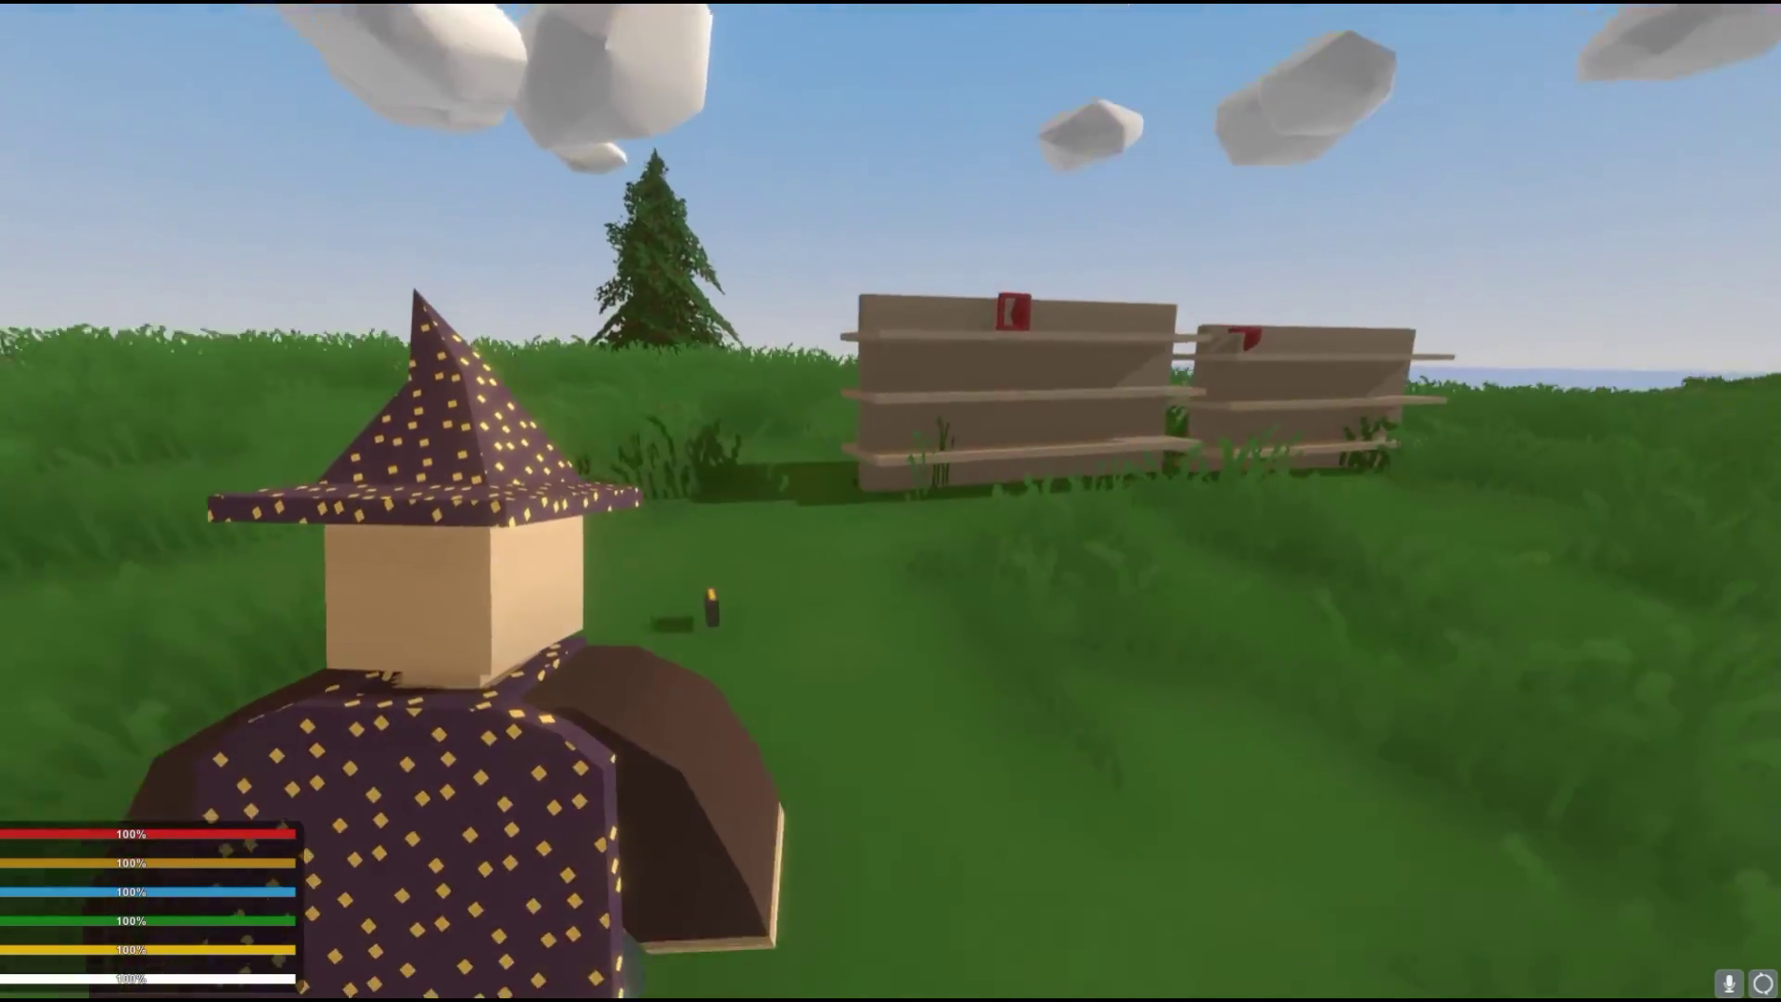
key(w)
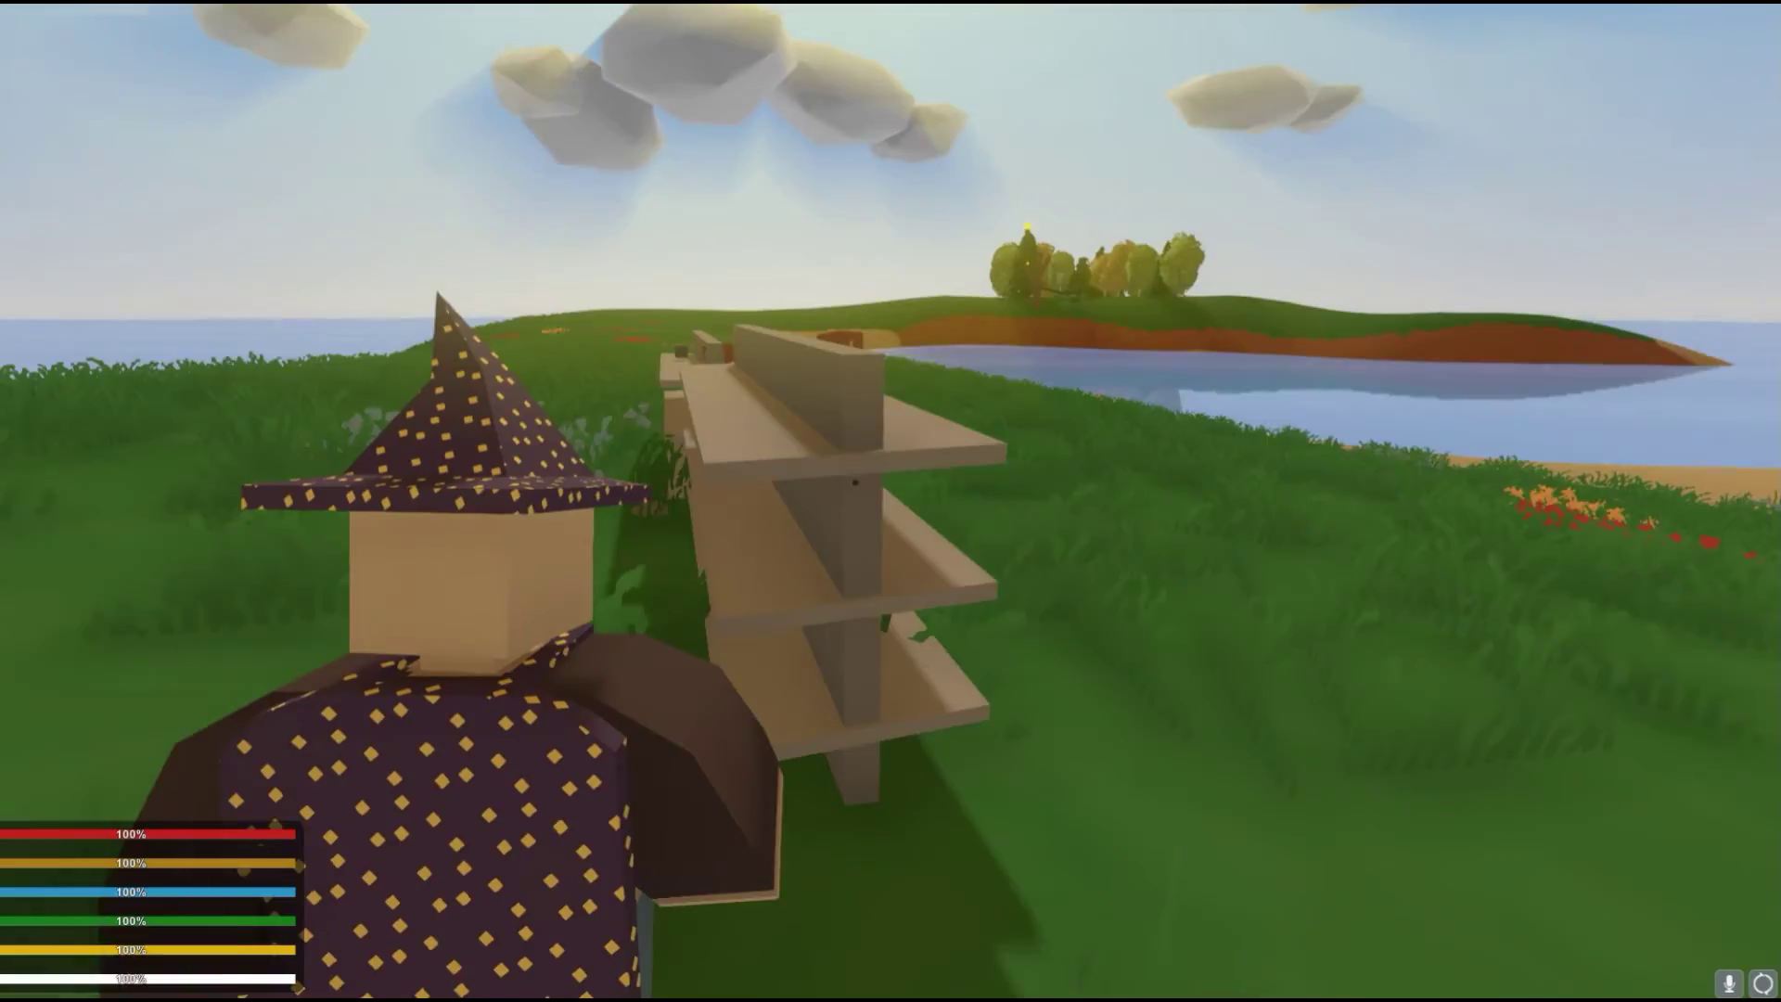
key(w)
key(d)
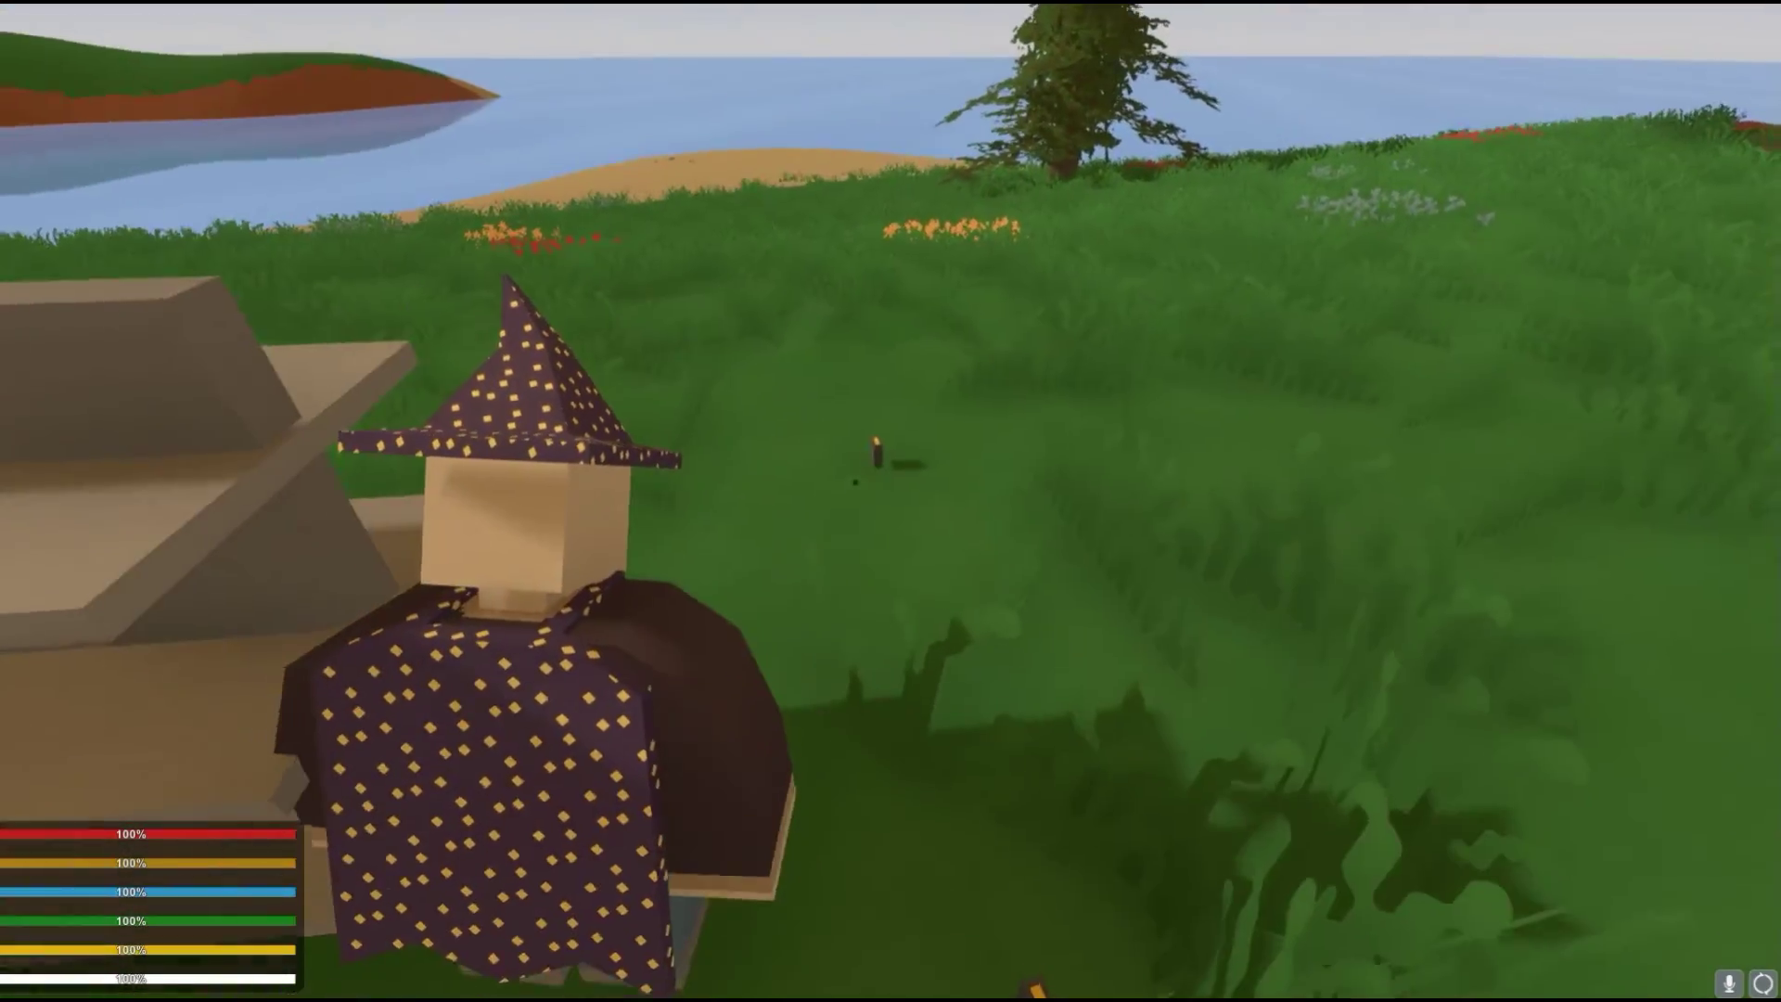
key(w)
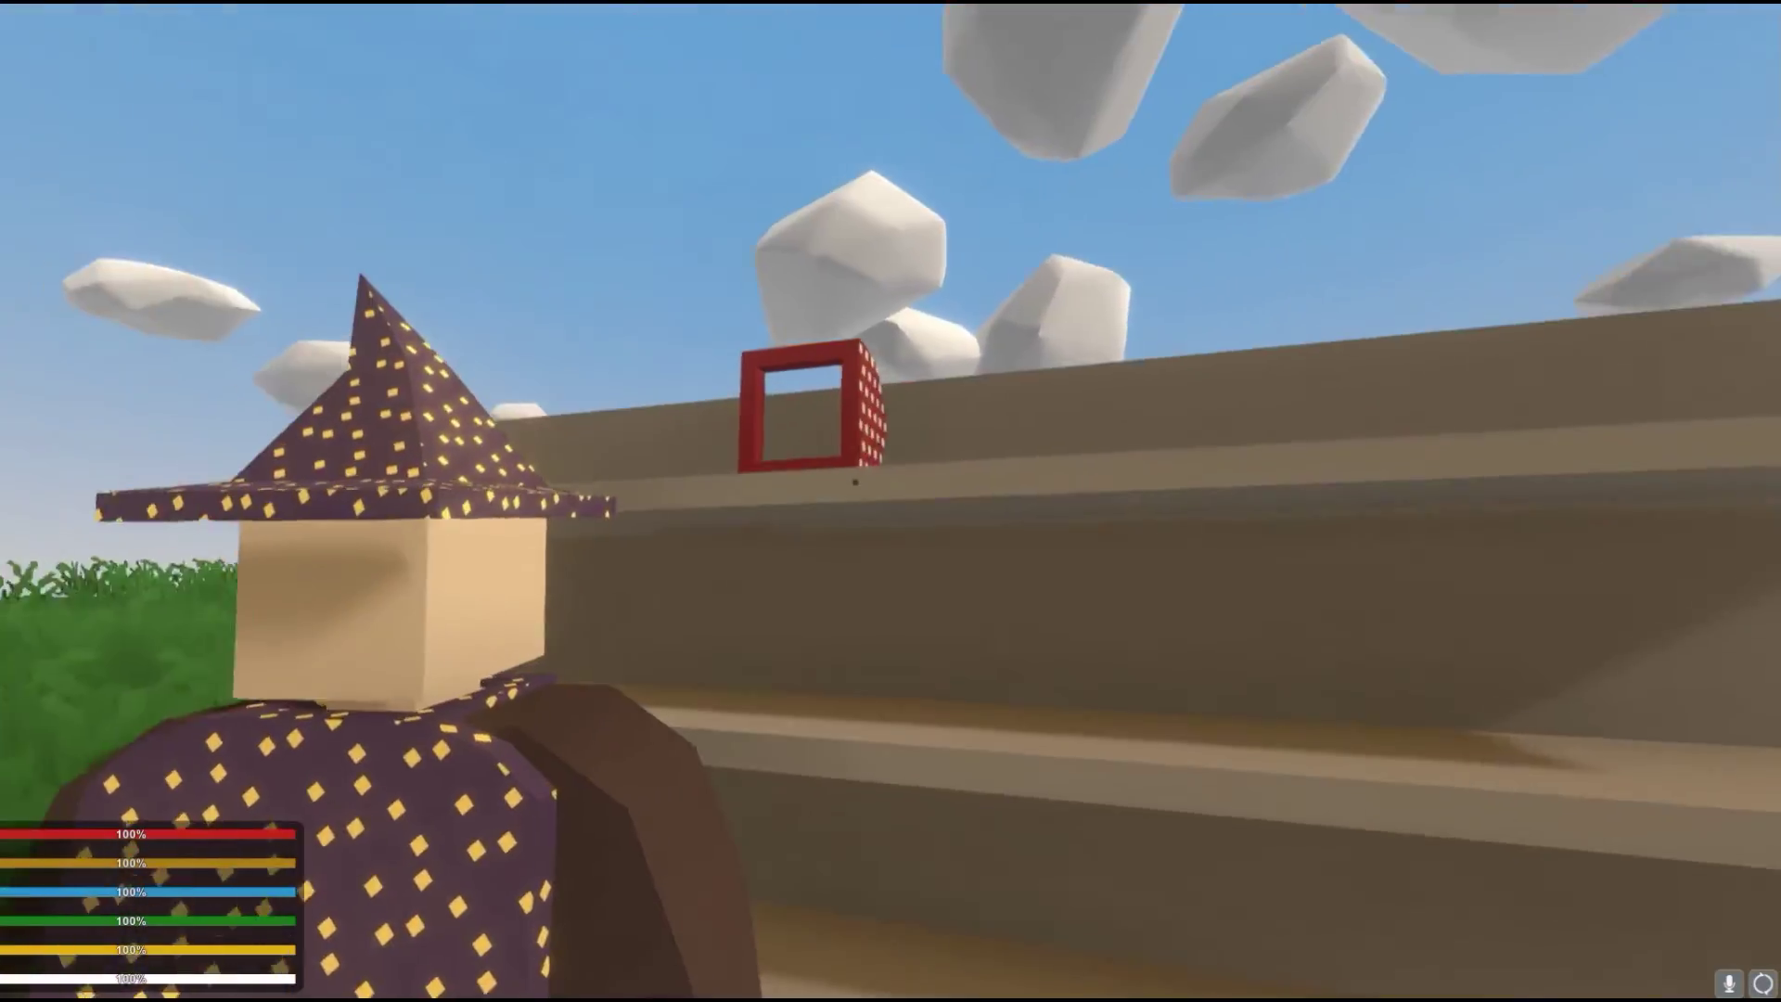
- Pick up the red bandanas lying on the top boards of the two shelf units
key(f)
key(h)
key(w)
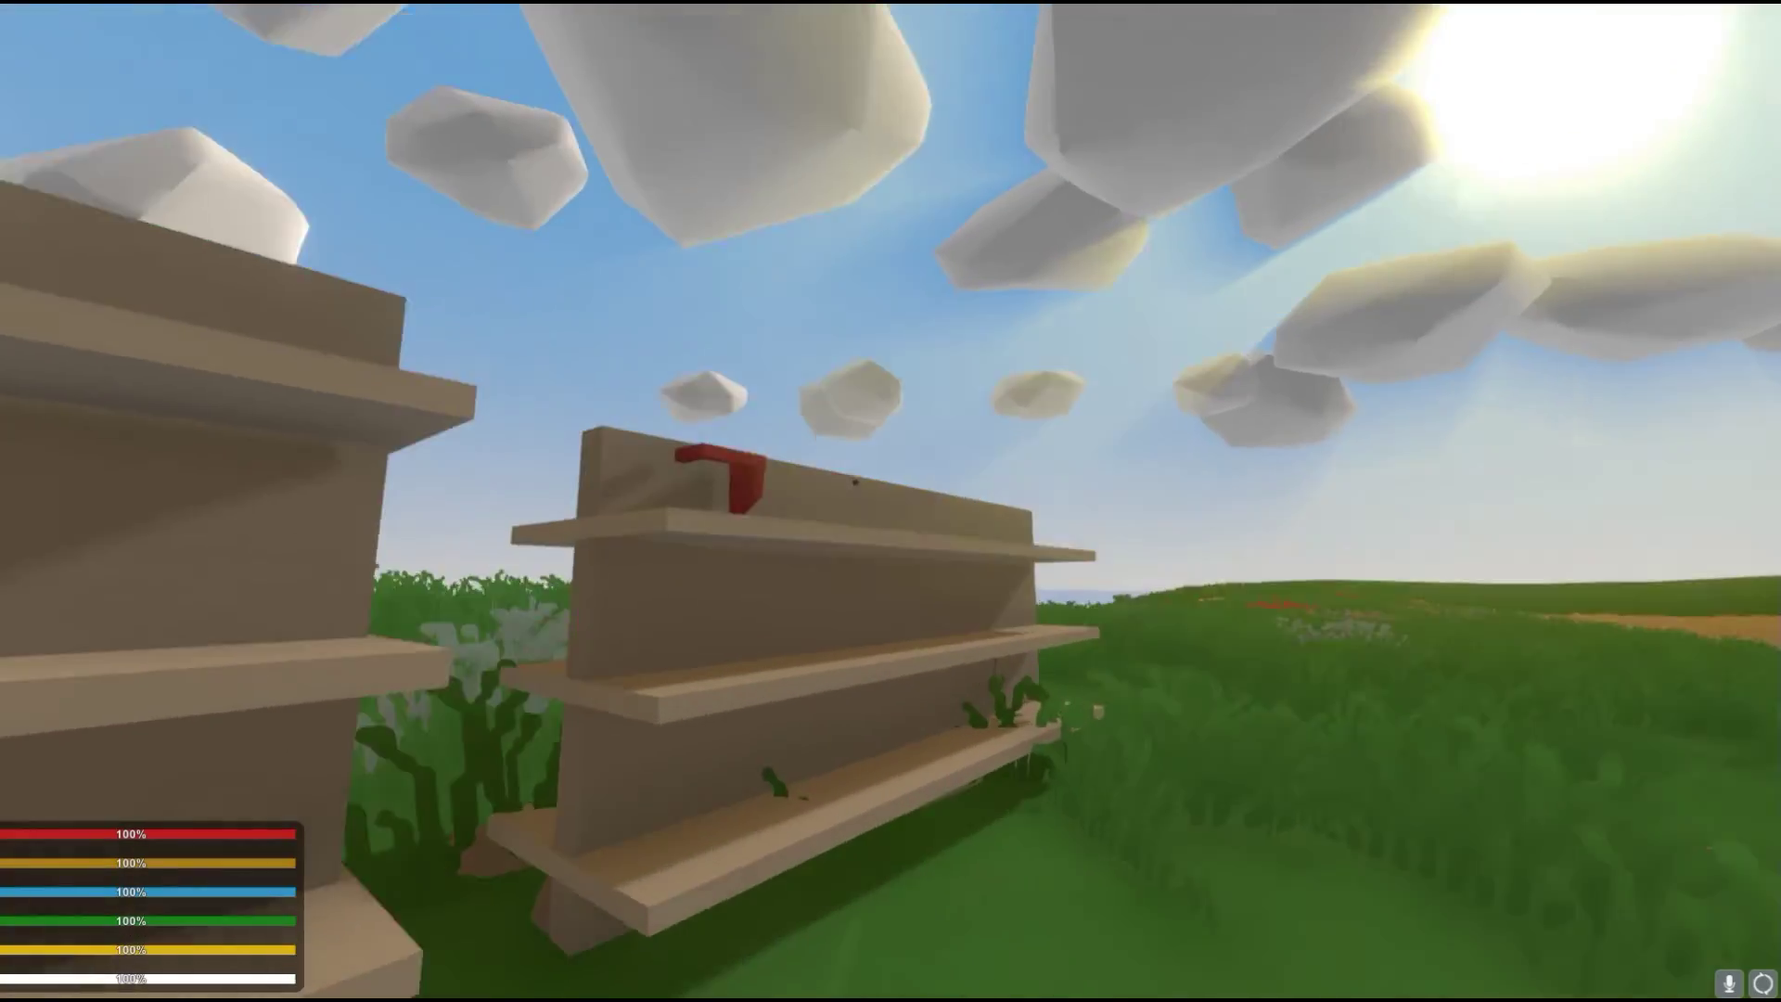
key(f)
key(h)
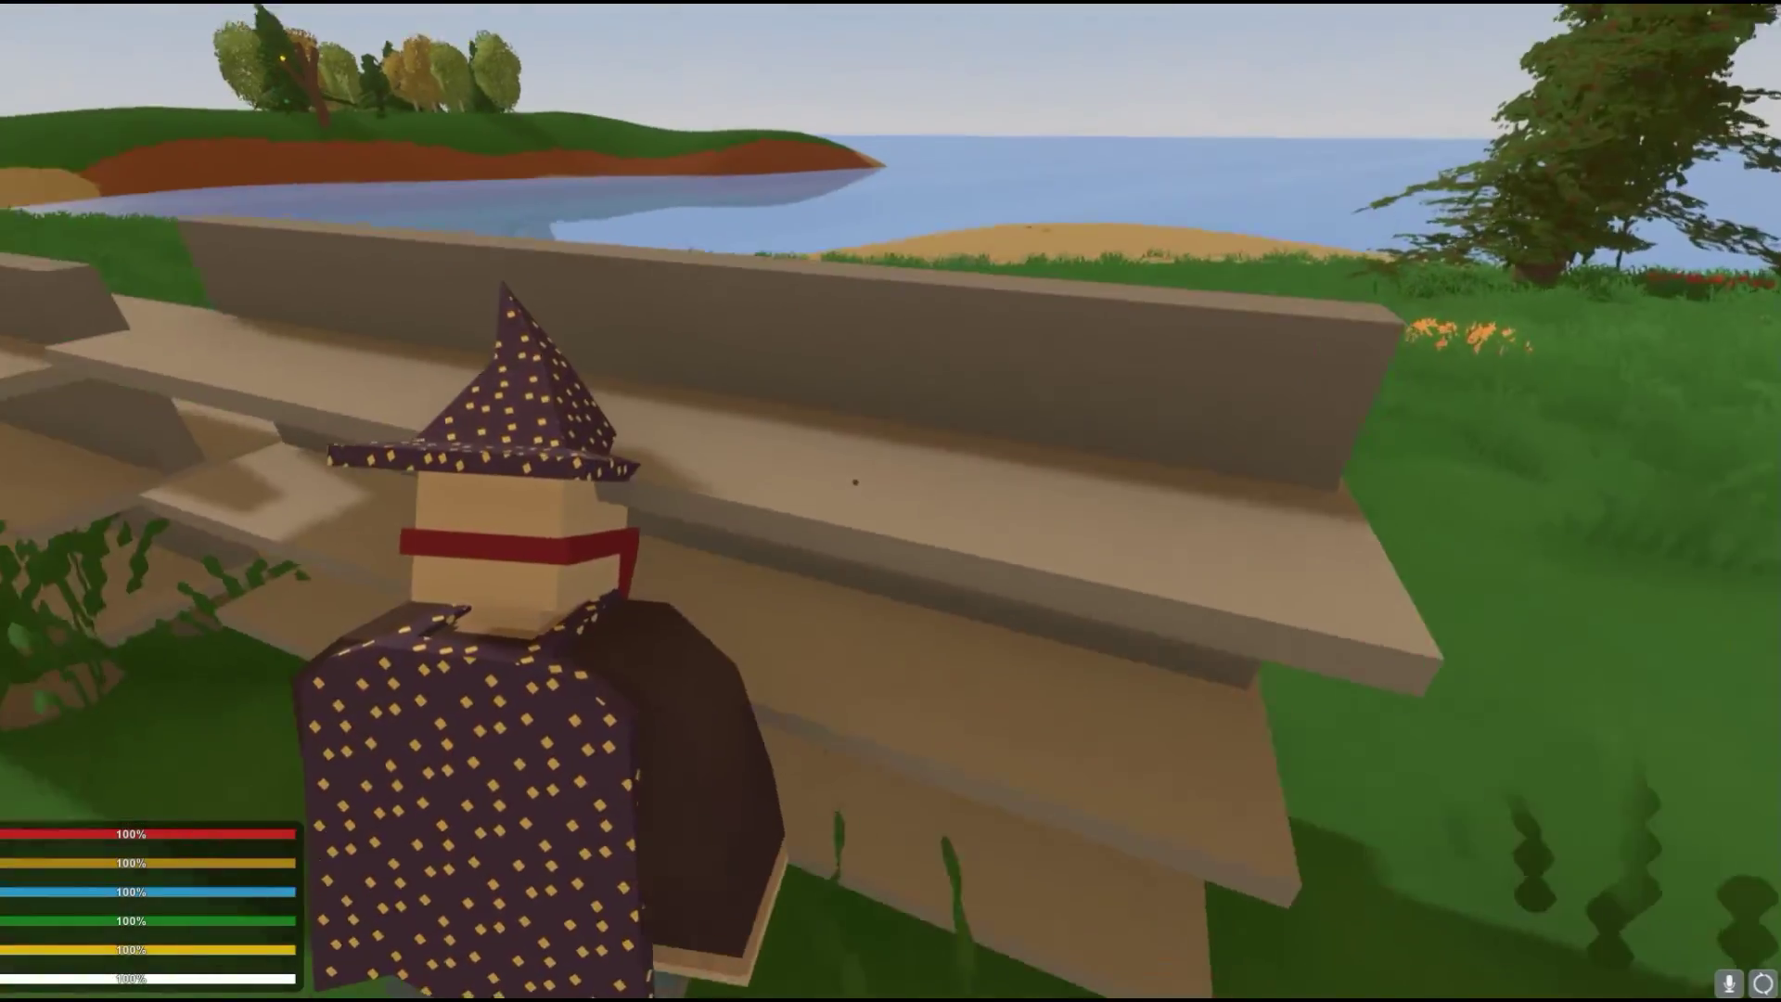
- Walk around and over both shelf units to check them for further loot
key(w)
key(space)
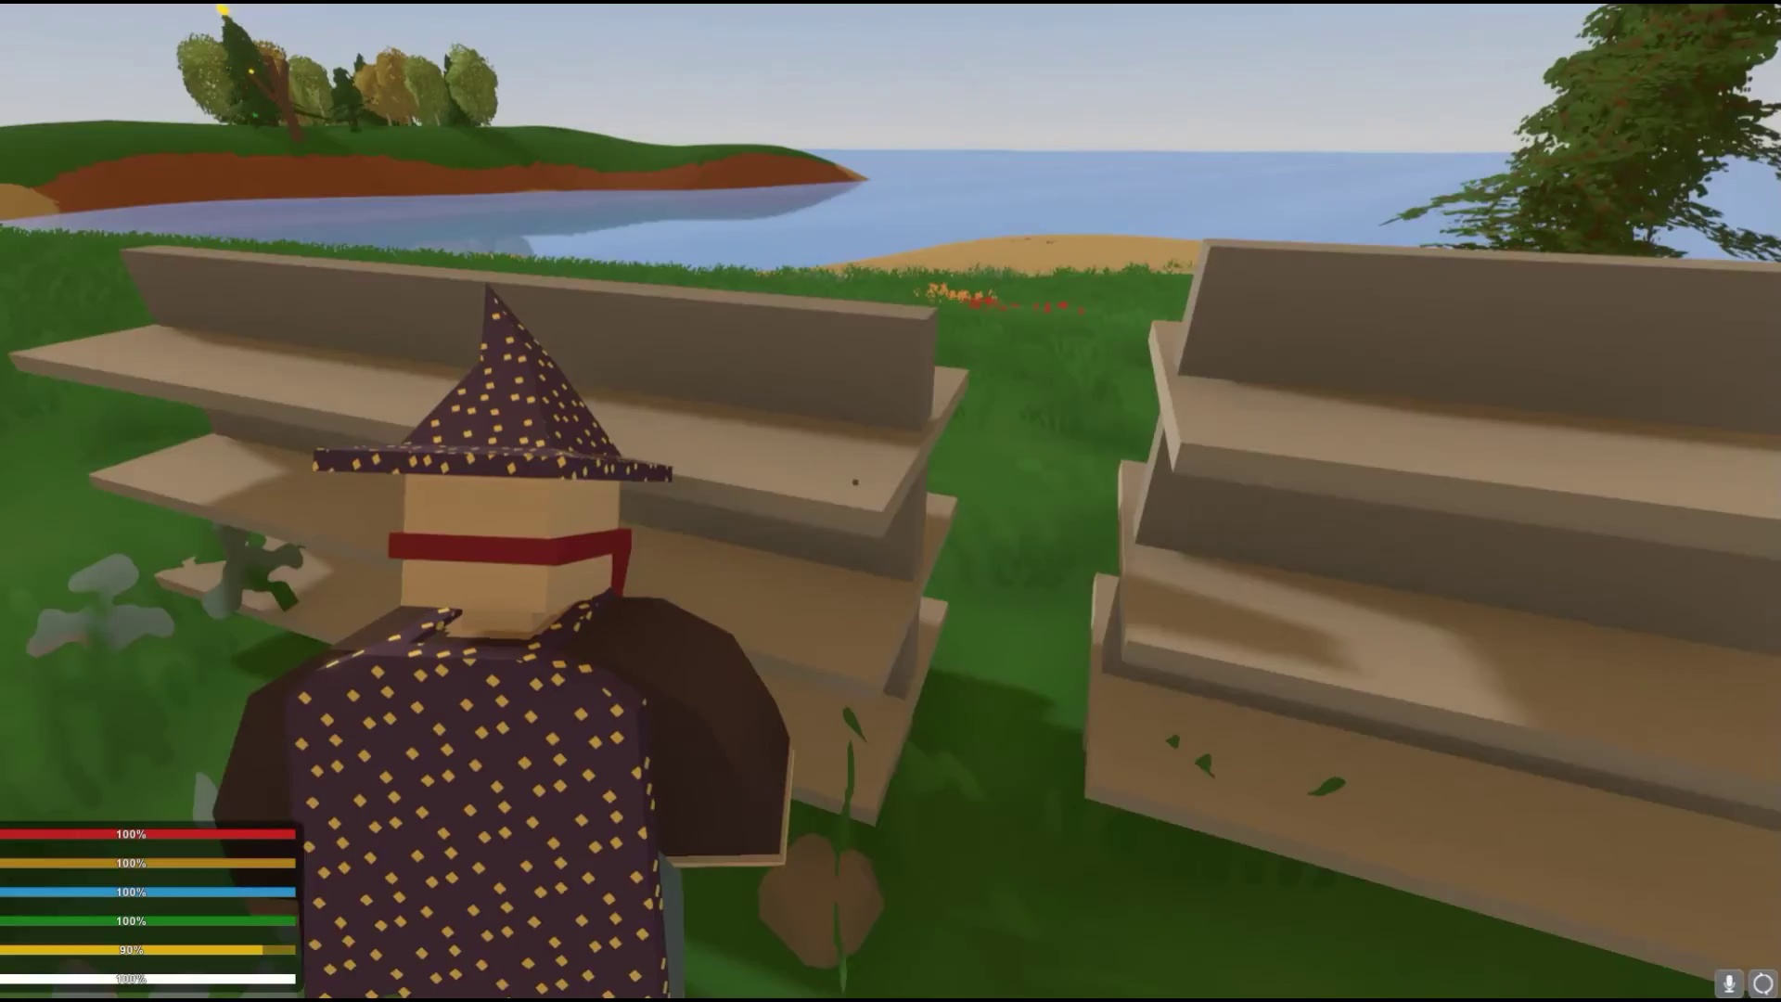
key(s)
key(a)
key(q)
key(w)
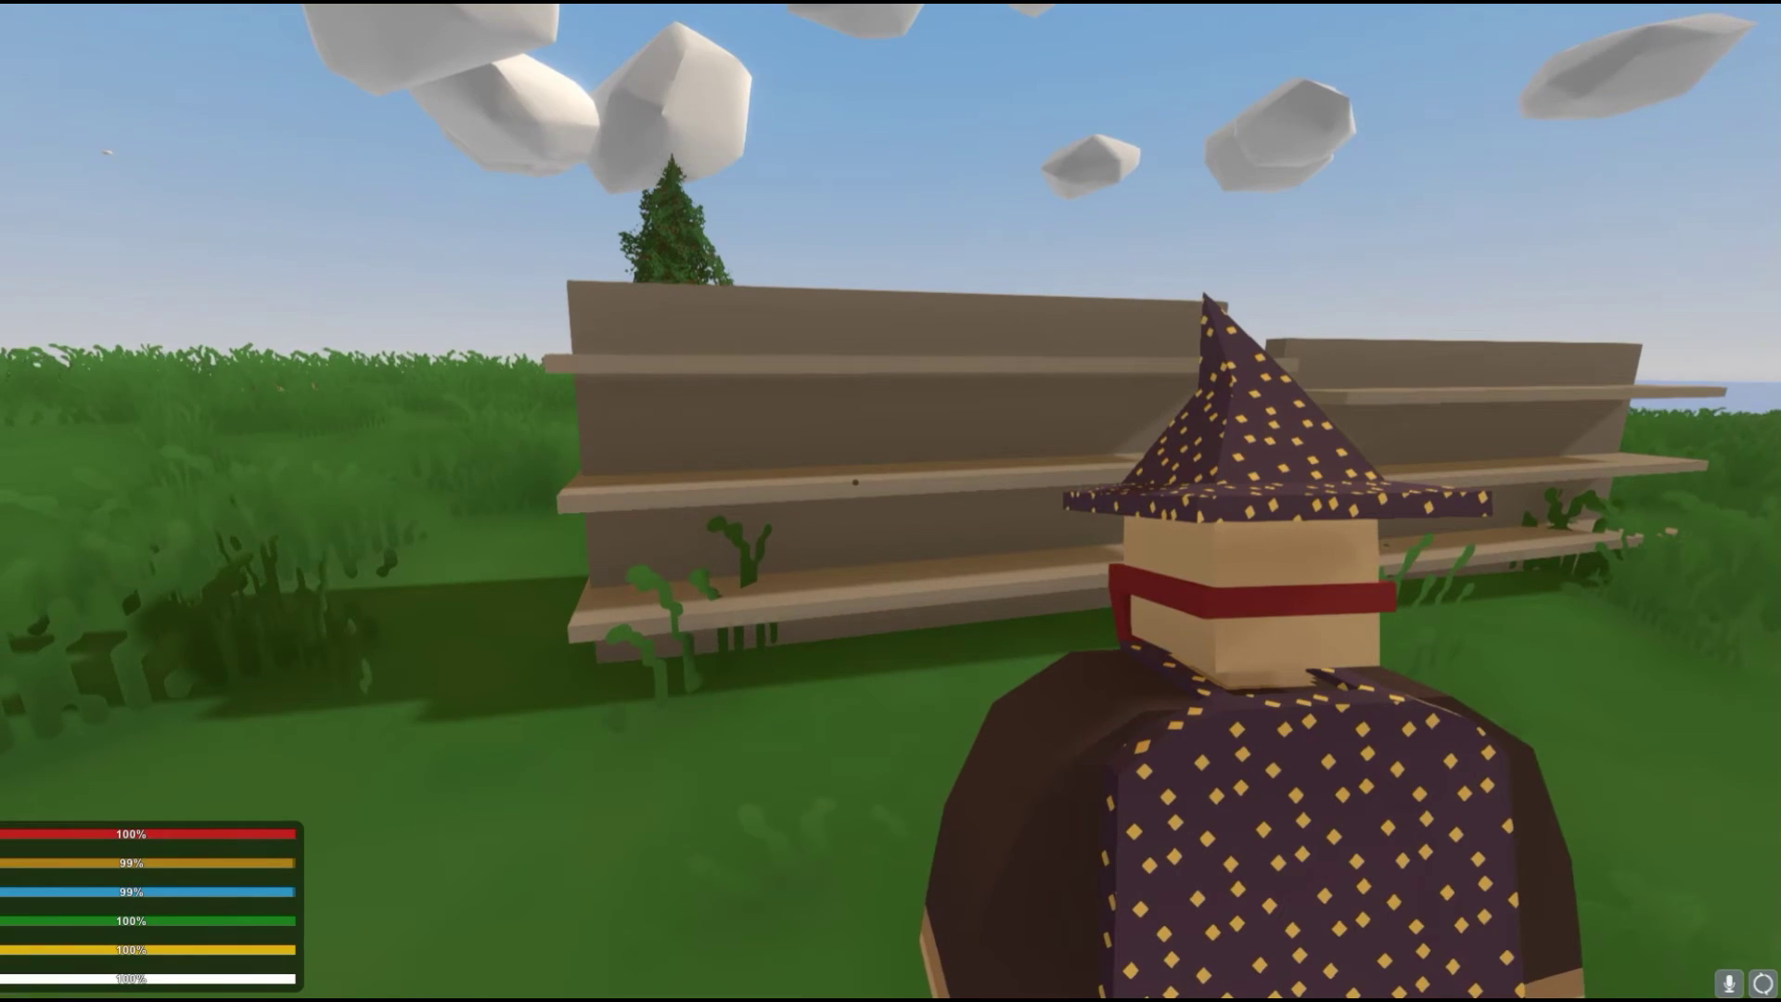
key(g)
key(g)
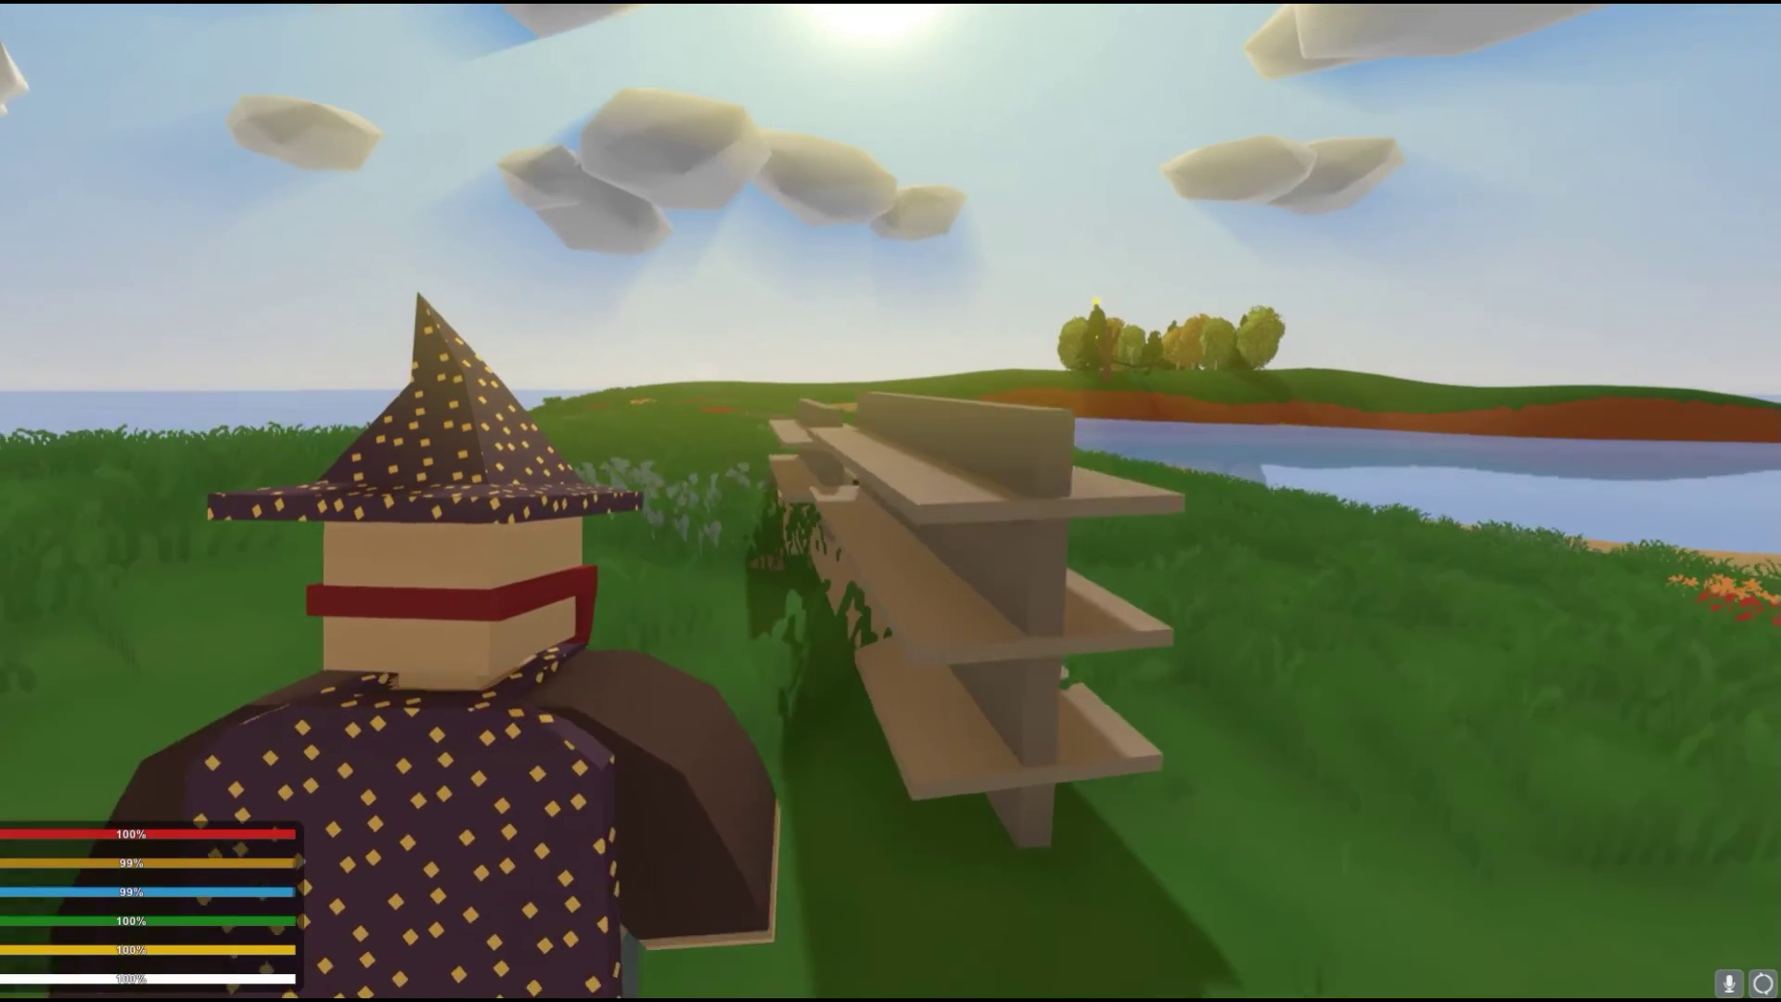
key(w)
key(a)
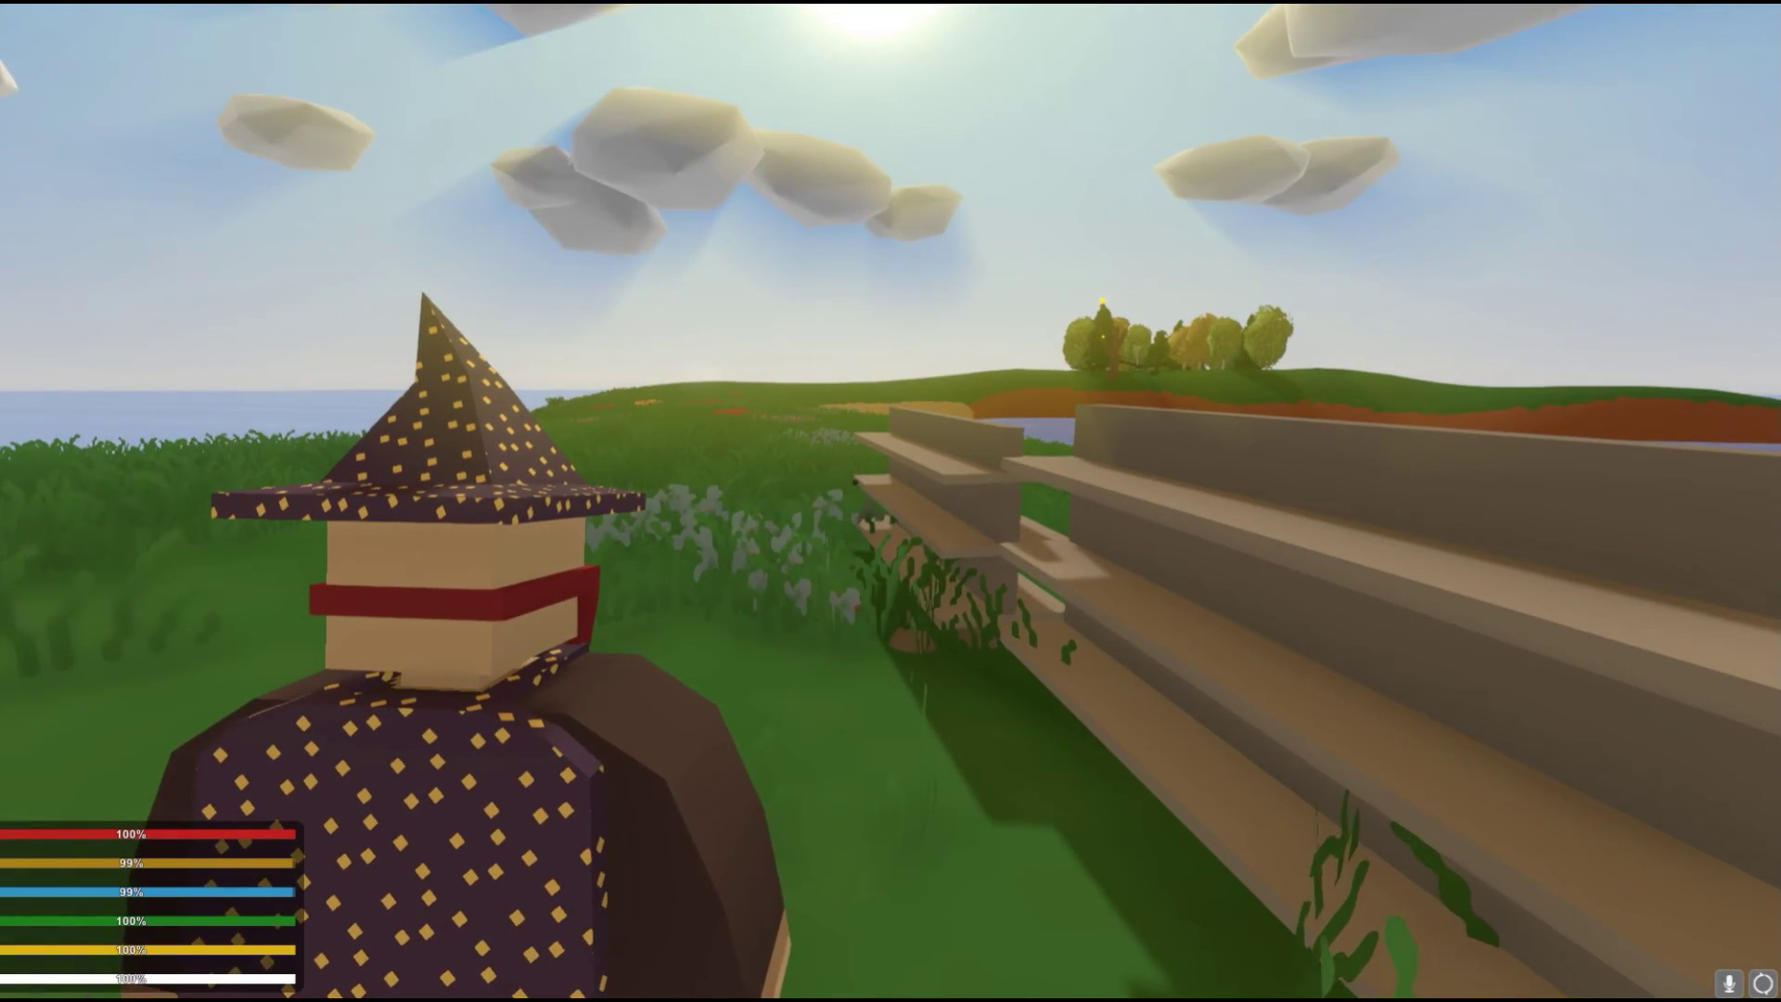
key(w)
key(d)
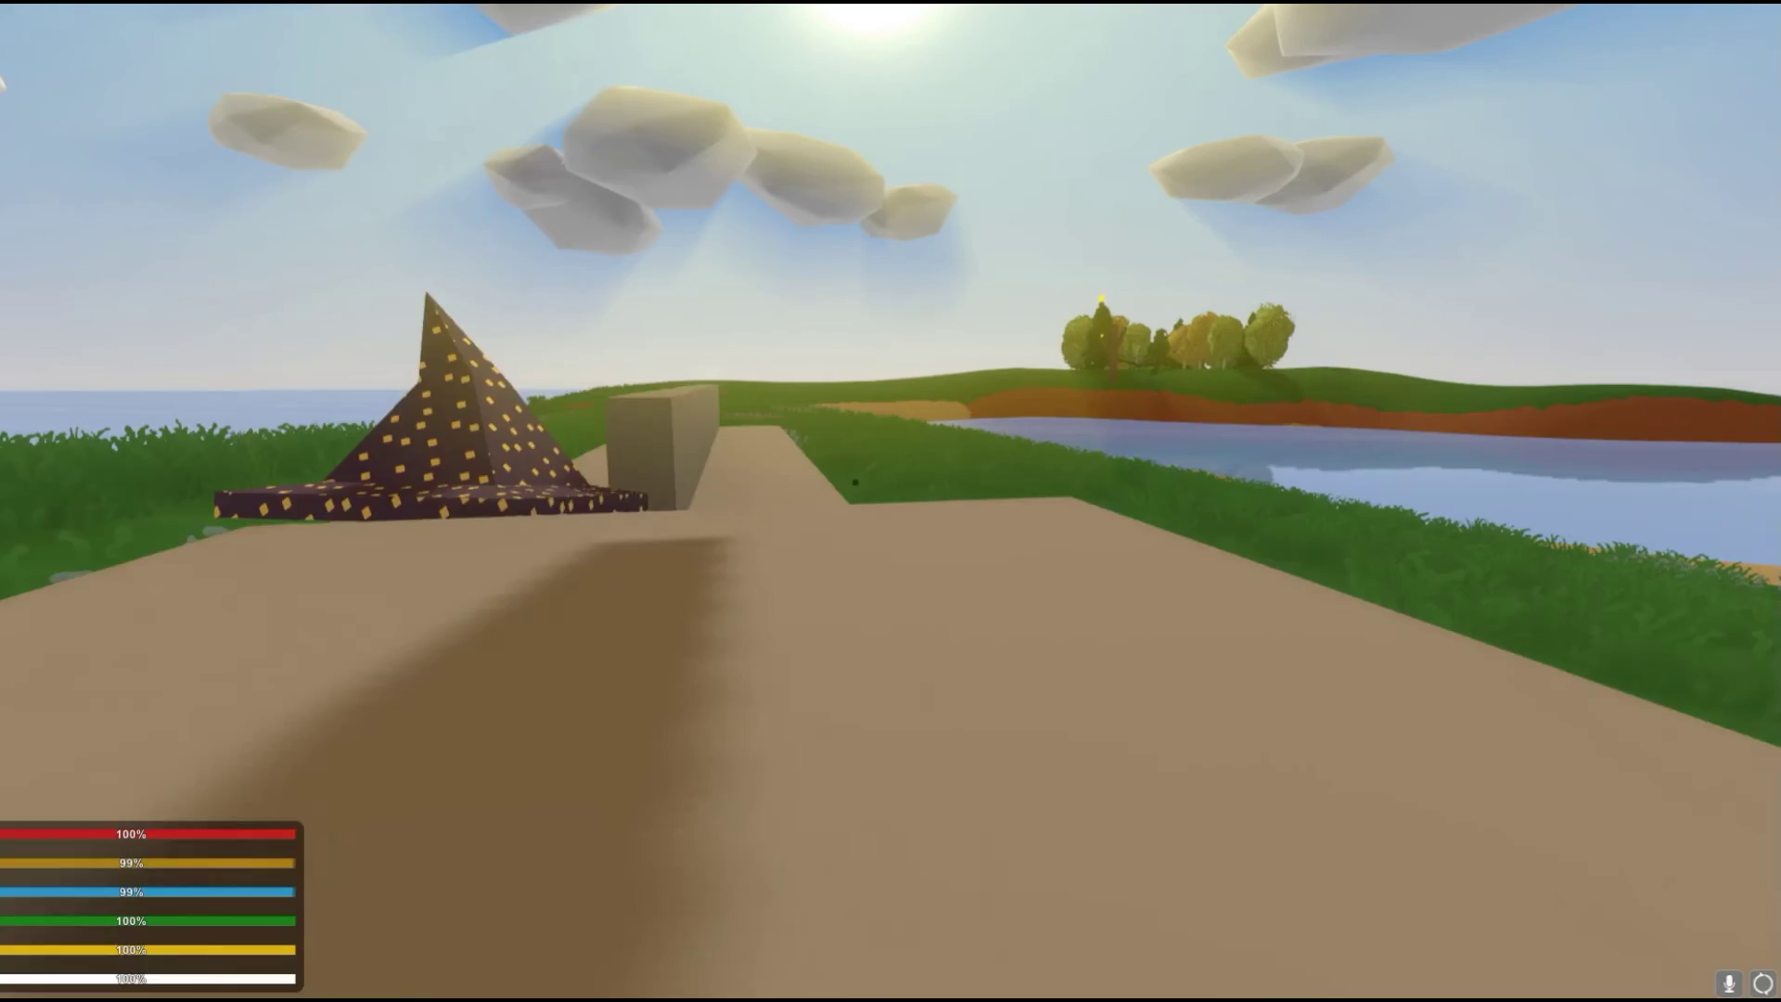
key(d)
key(s)
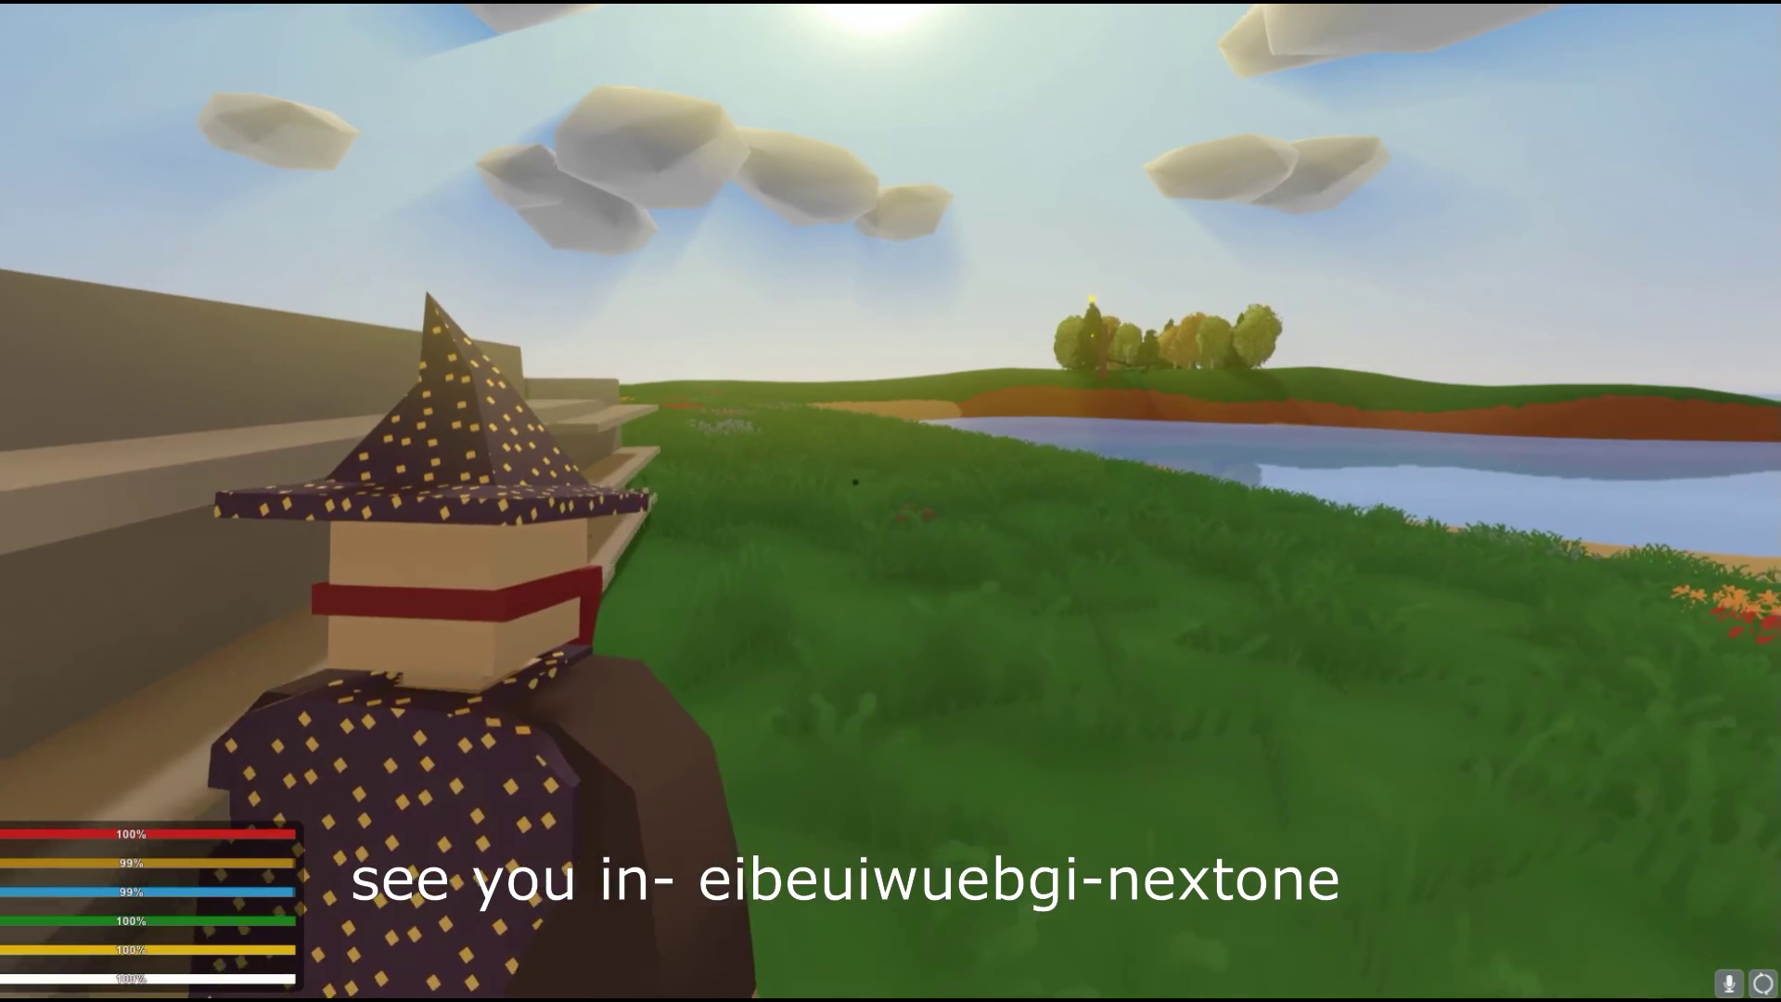